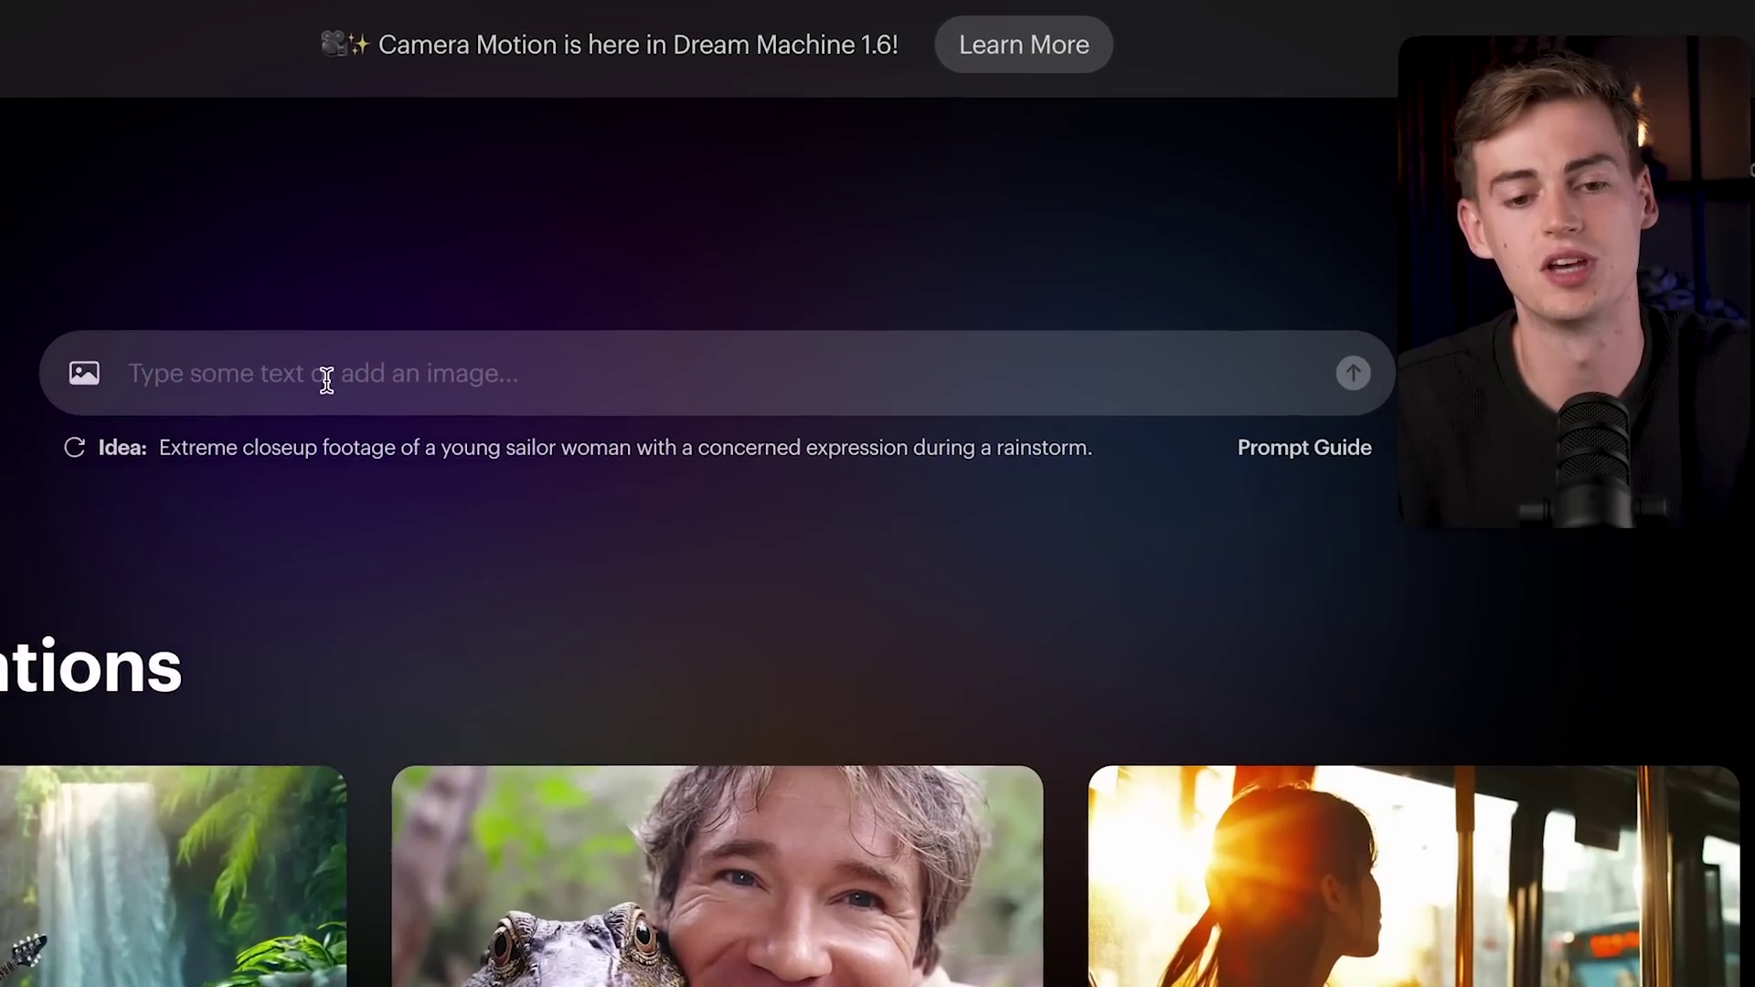
- Generate a text-to-video clip from the prompt "a campfire in the woods"
{"action": "left_click", "coordinate": [275, 363]}
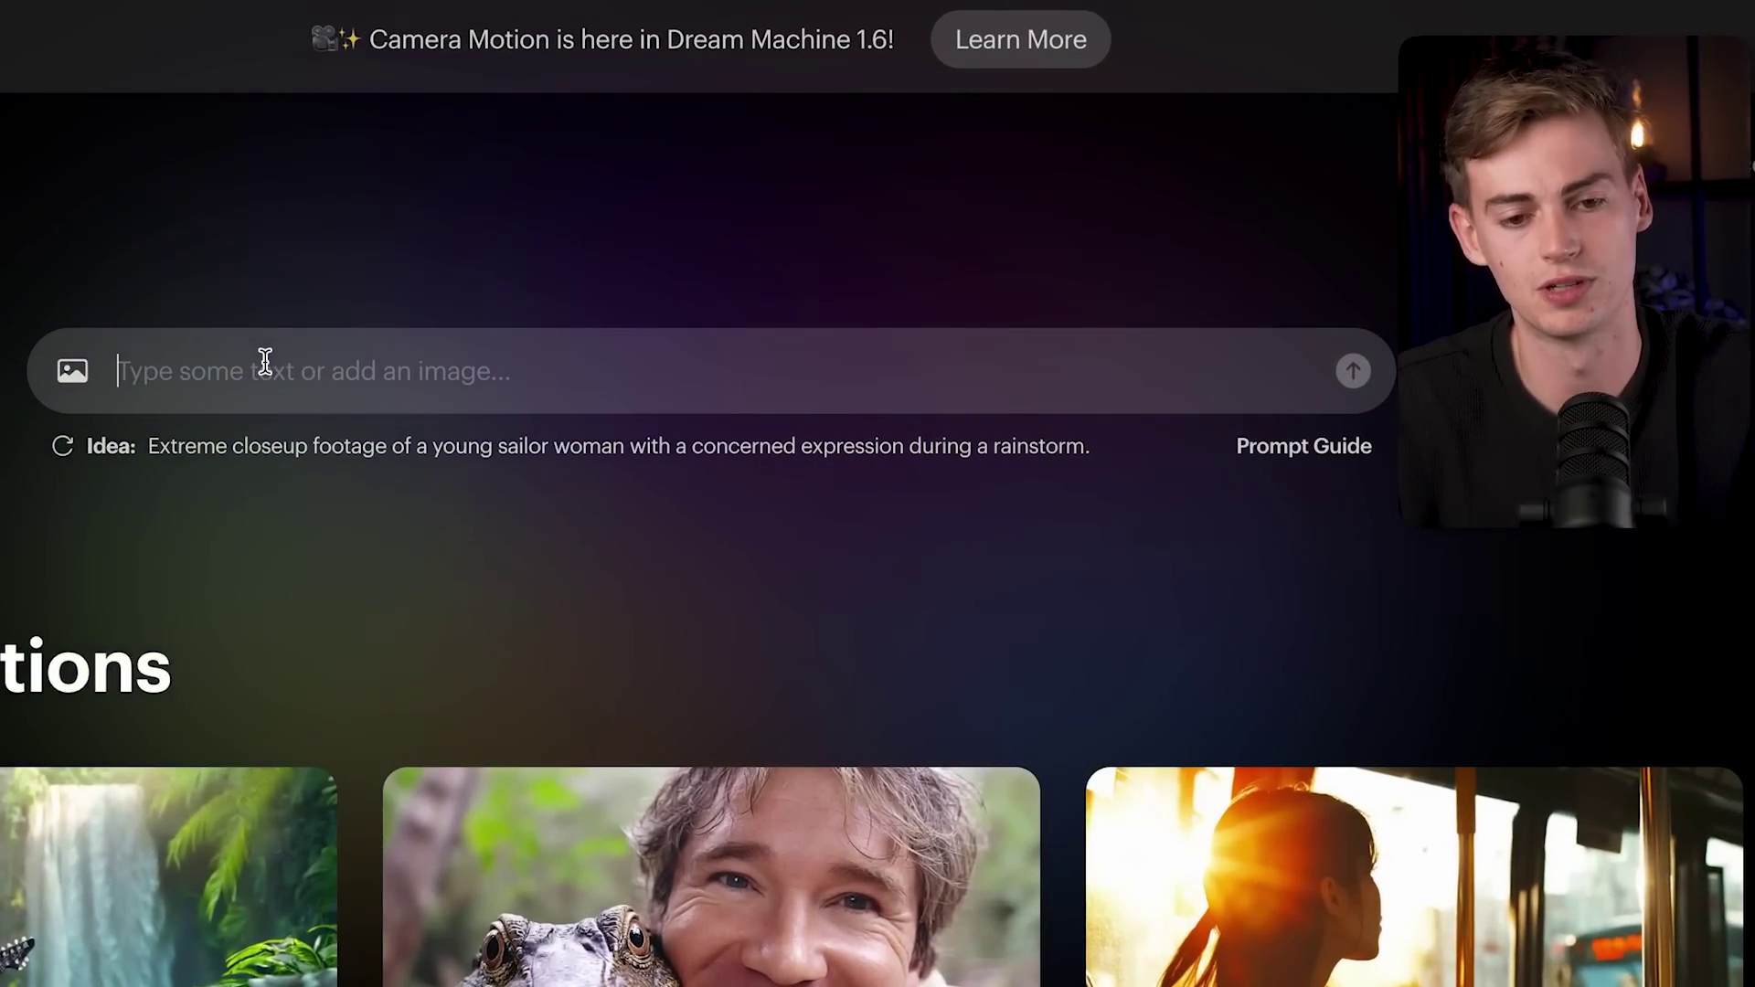
{"action": "type", "text": "a campfire in the woo"}
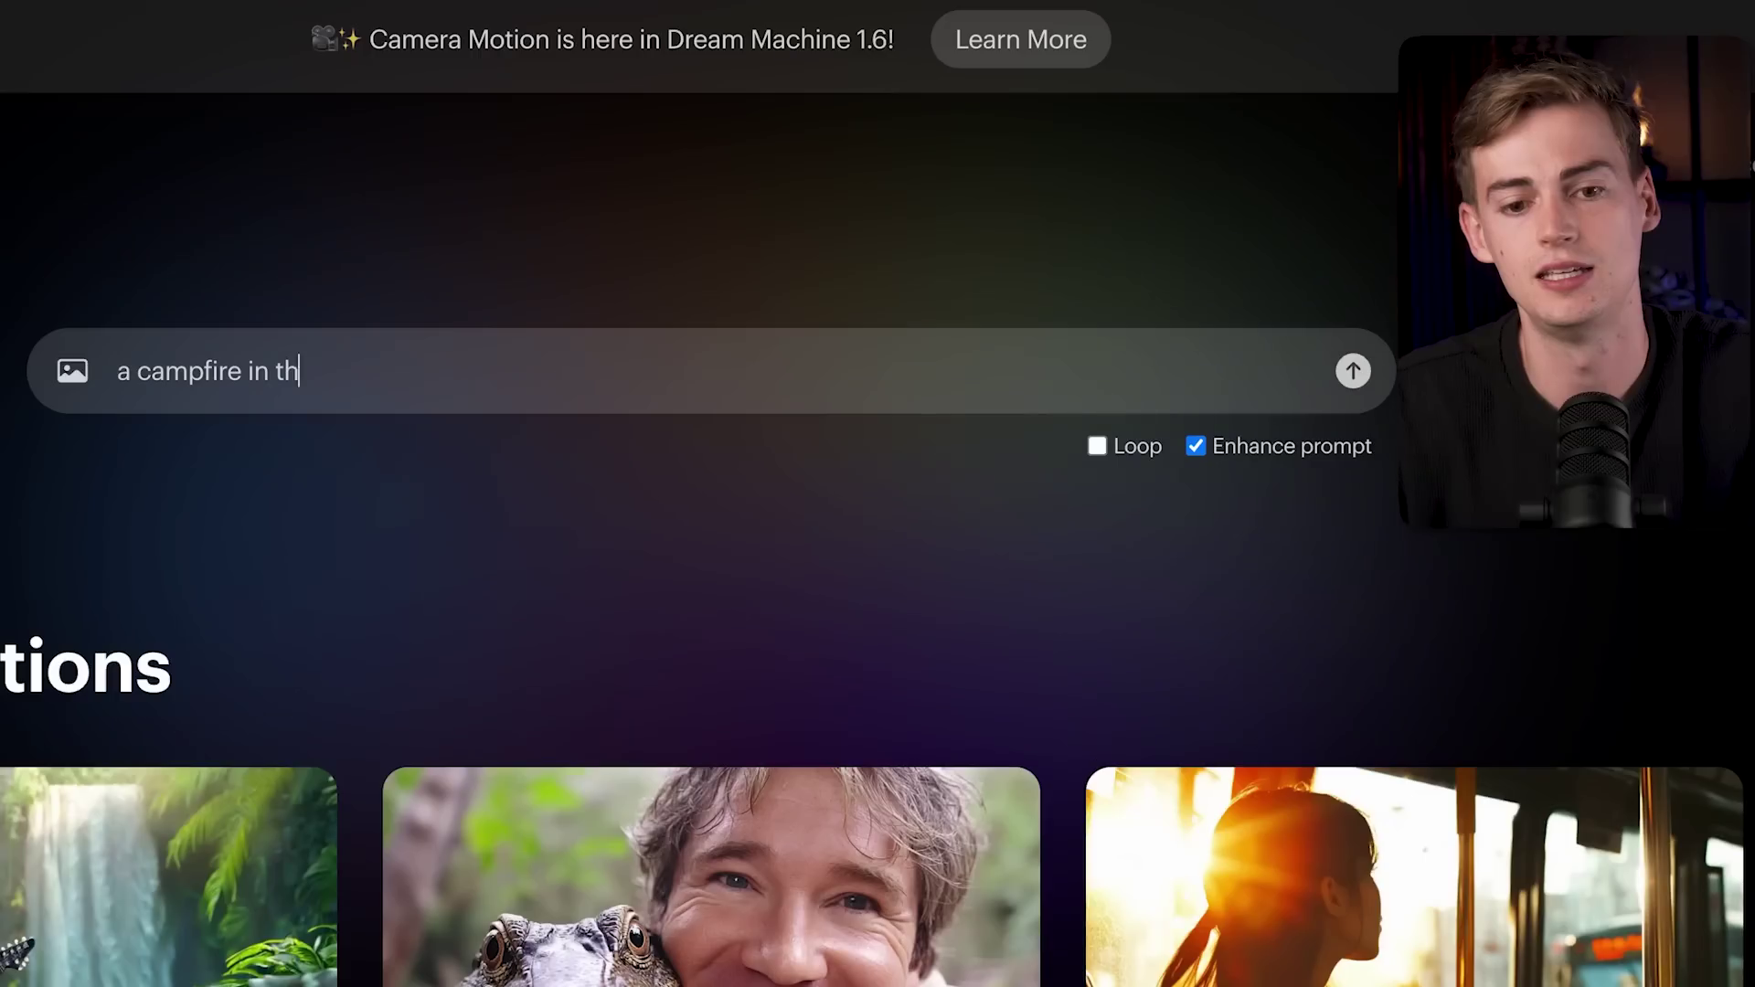
{"action": "type", "text": "ds"}
{"action": "left_click", "coordinate": [1351, 371]}
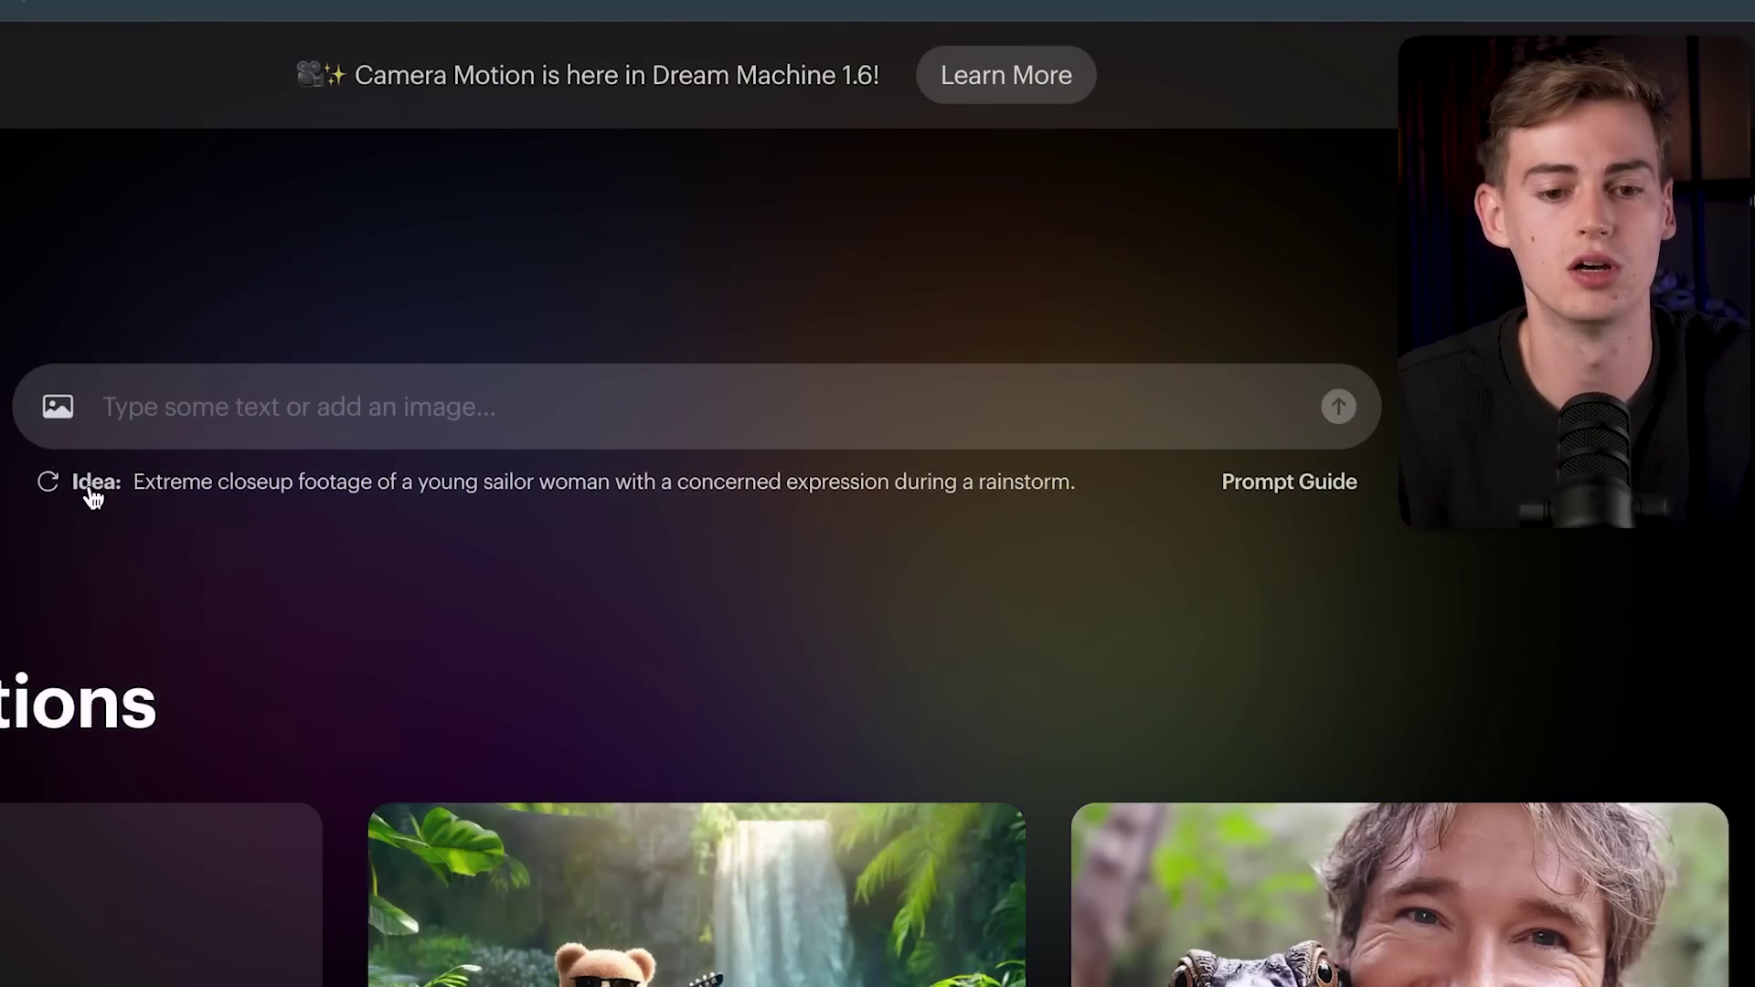
{"action": "left_click", "coordinate": [131, 489]}
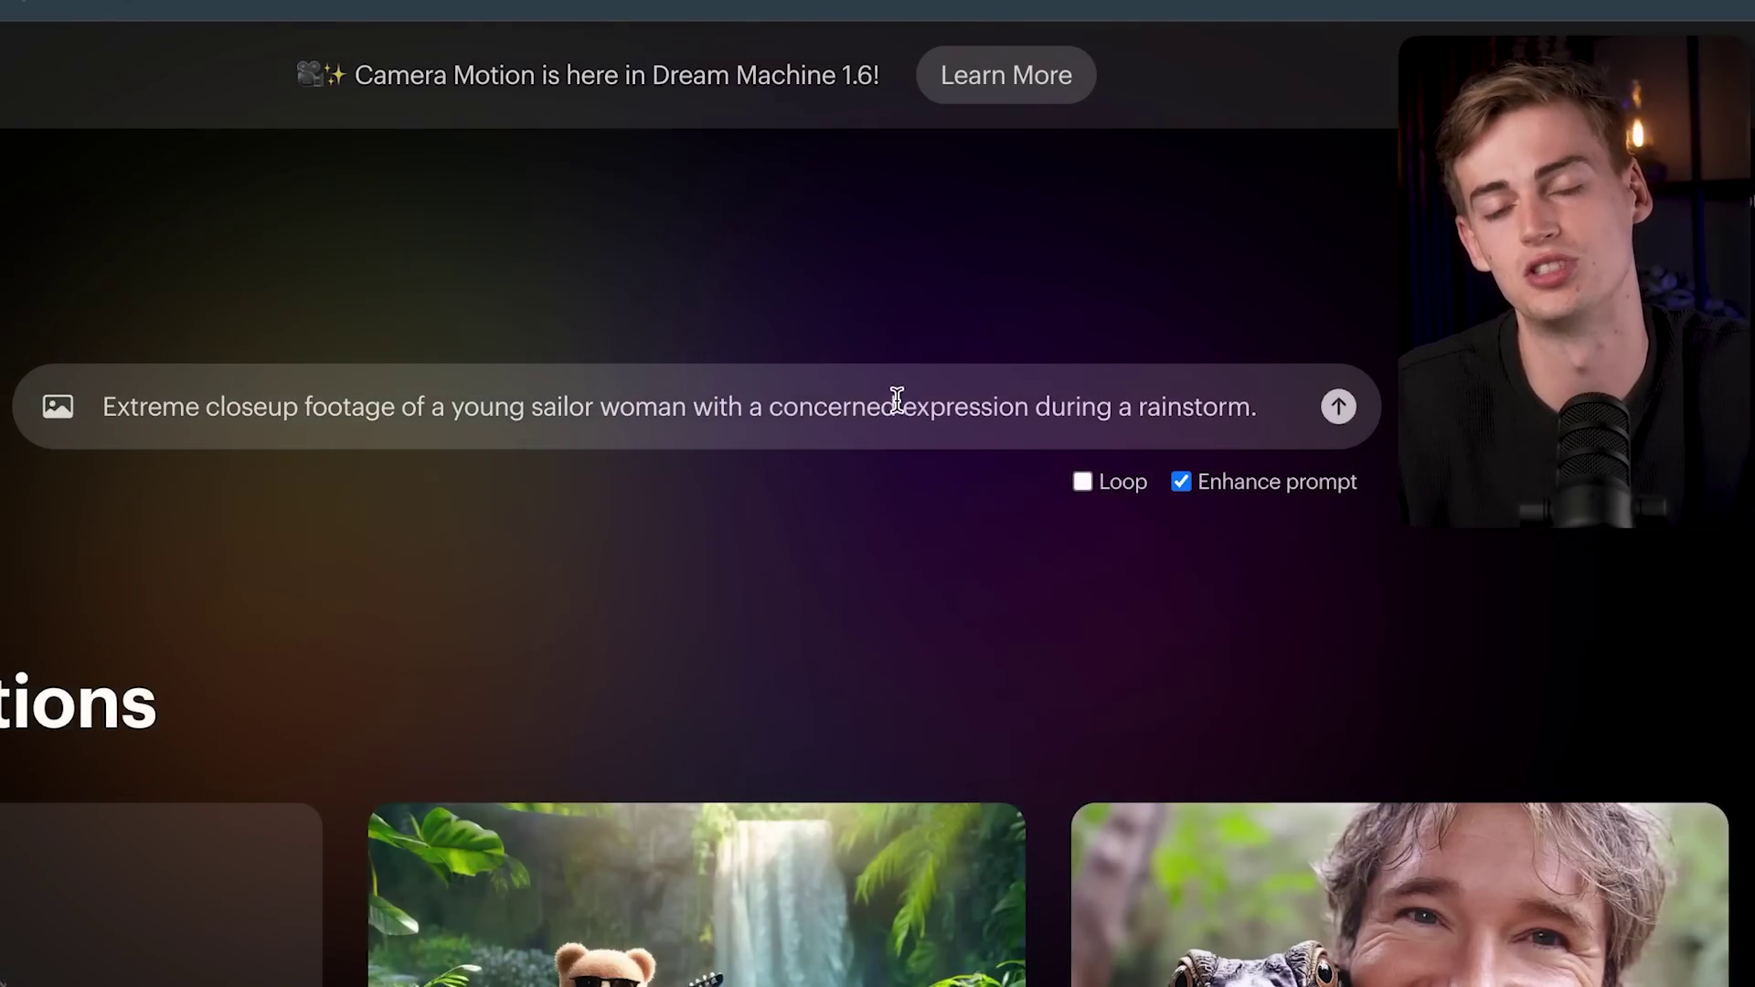
{"action": "key", "text": "ctrl+a"}
{"action": "key", "text": "BackSpace"}
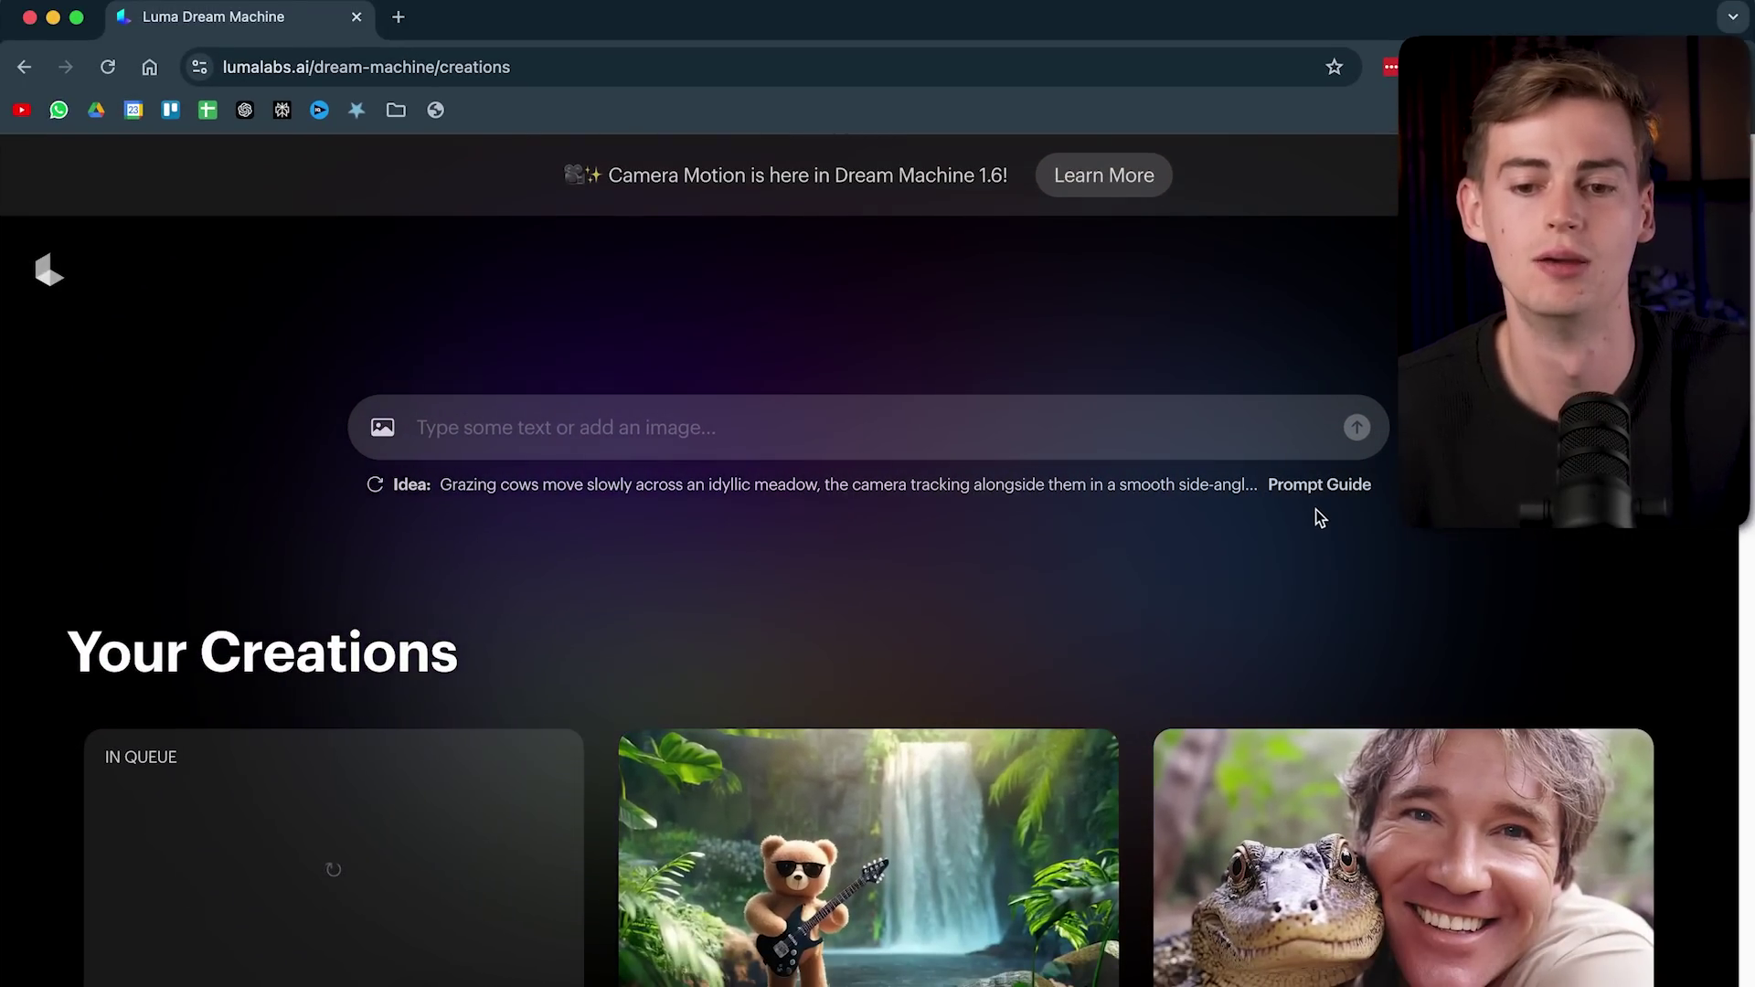
- Open the Prompt Guide and read its How to Prompt section
{"action": "left_click", "coordinate": [1310, 490]}
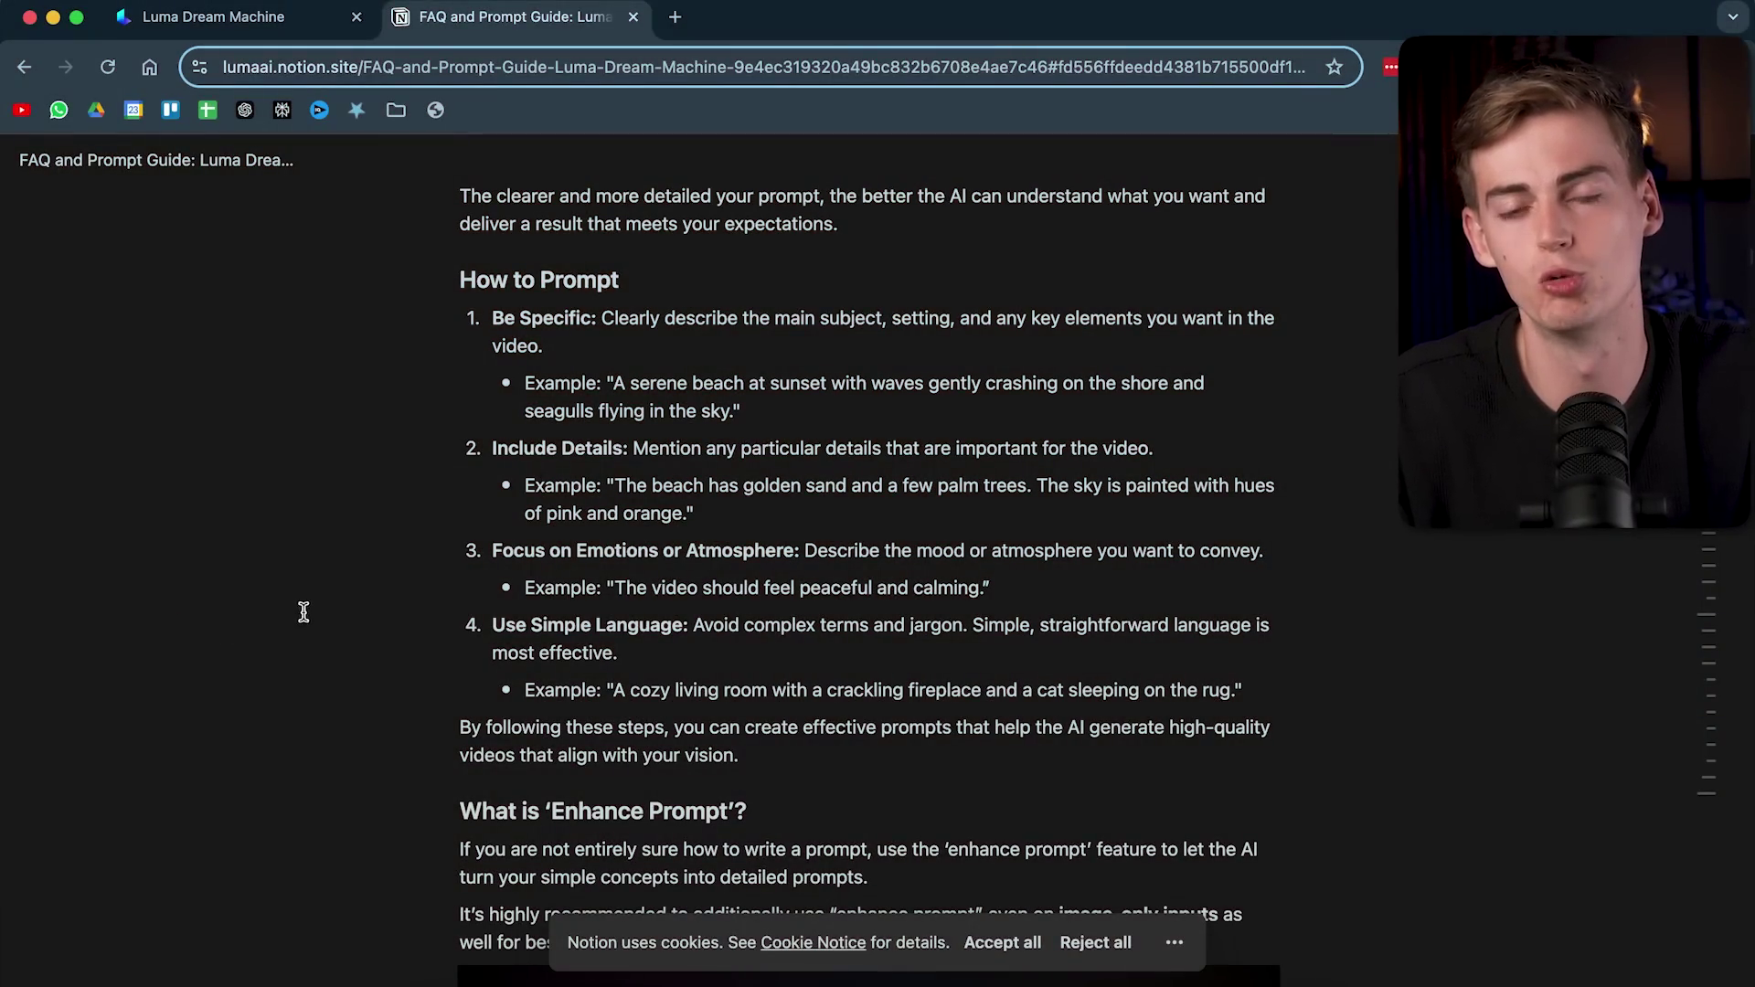
{"action": "left_click_drag", "start_coordinate": [1554, 274], "coordinate": [914, 18]}
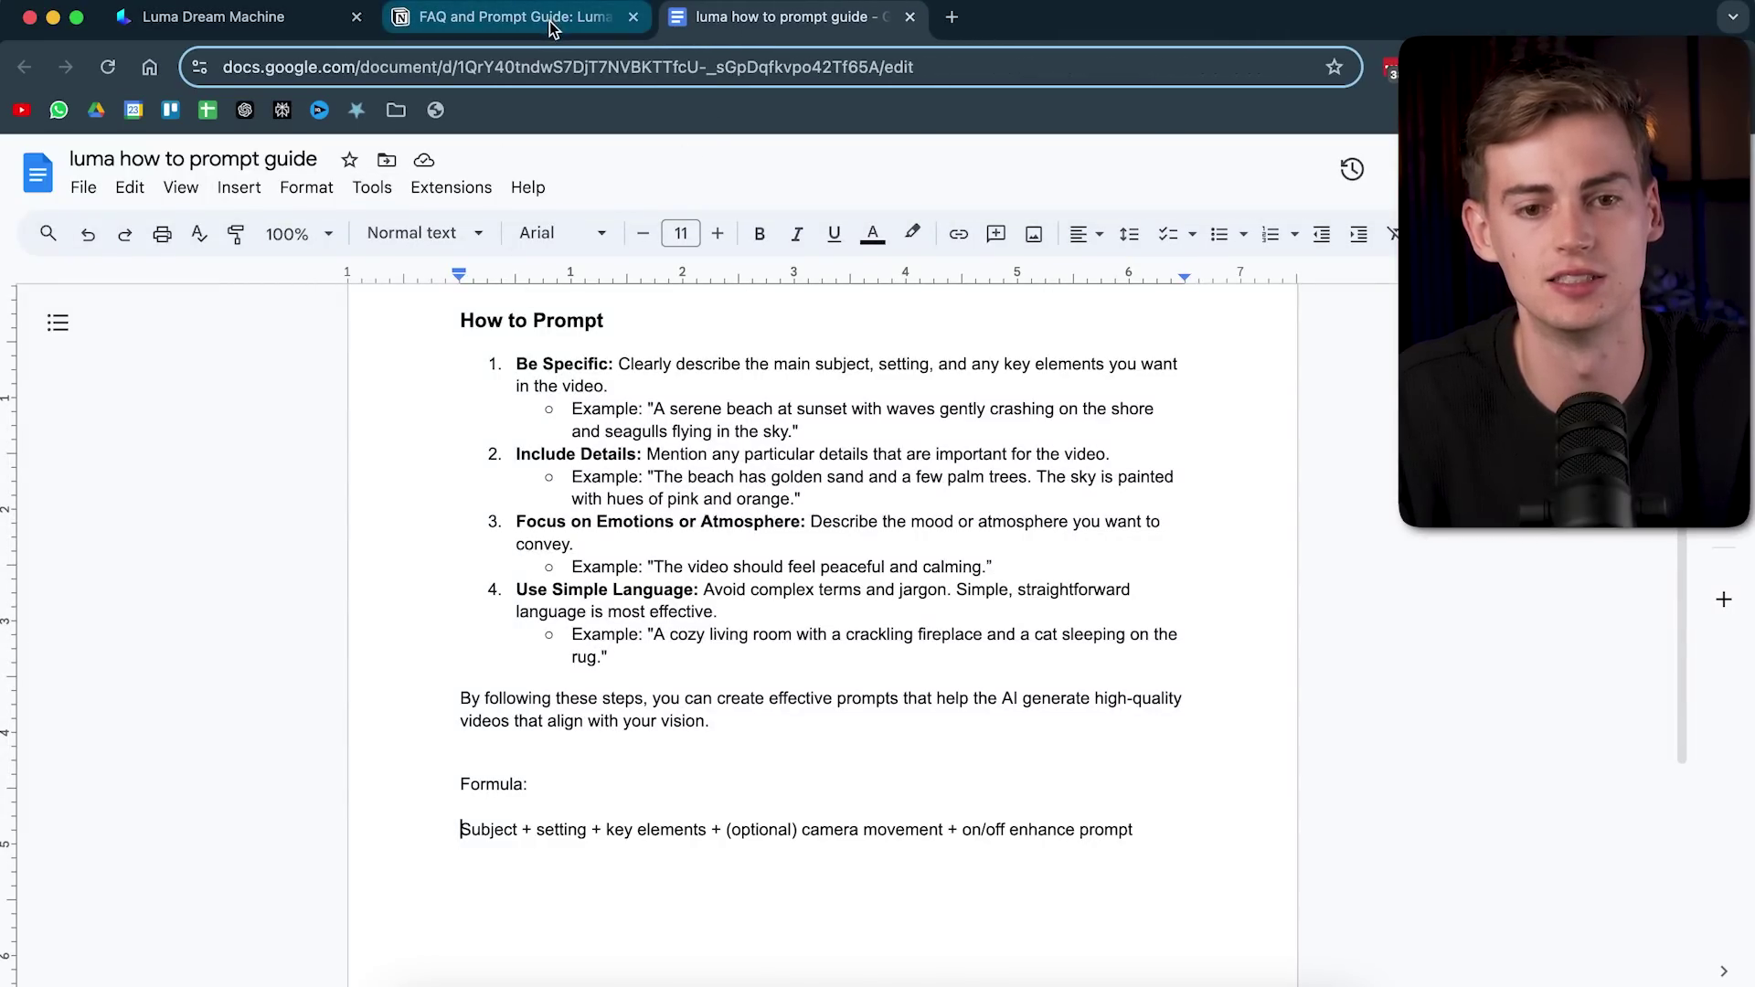
{"action": "left_click", "coordinate": [551, 23]}
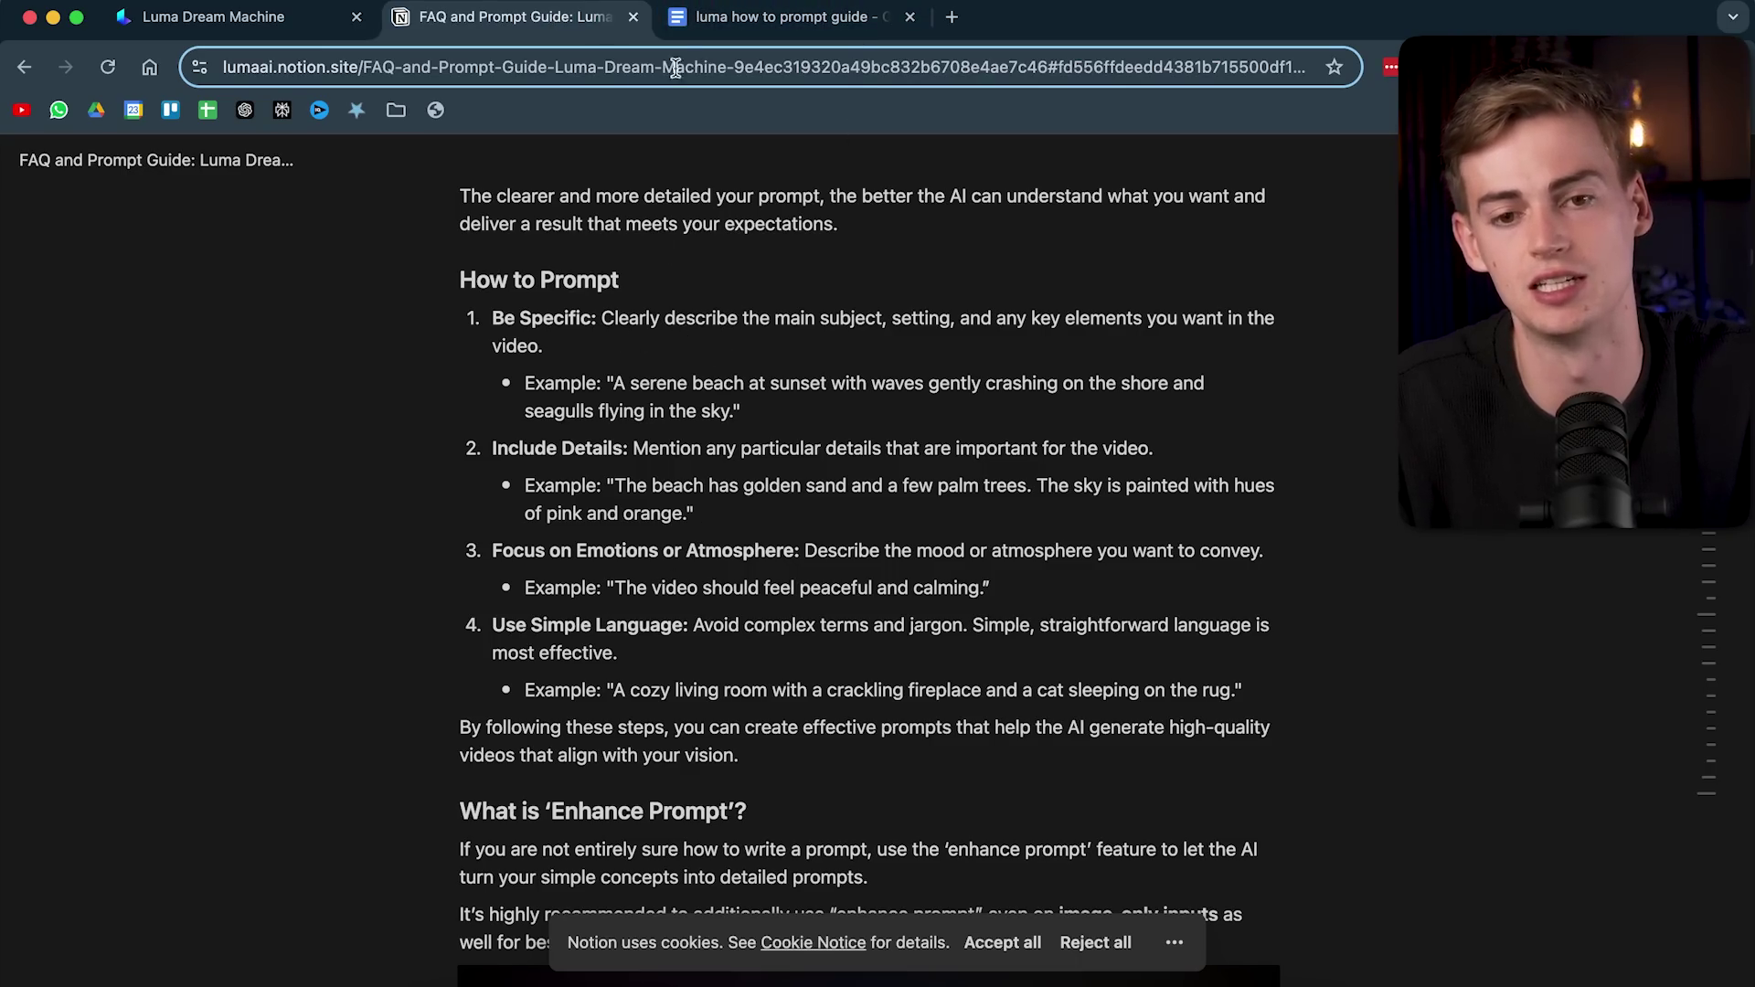
- Review the prompt formula at the end of the "luma how to prompt guide" document in Google Docs
{"action": "left_click", "coordinate": [714, 22]}
{"action": "scroll", "coordinate": [543, 786], "scroll_direction": "down", "scroll_amount": 2}
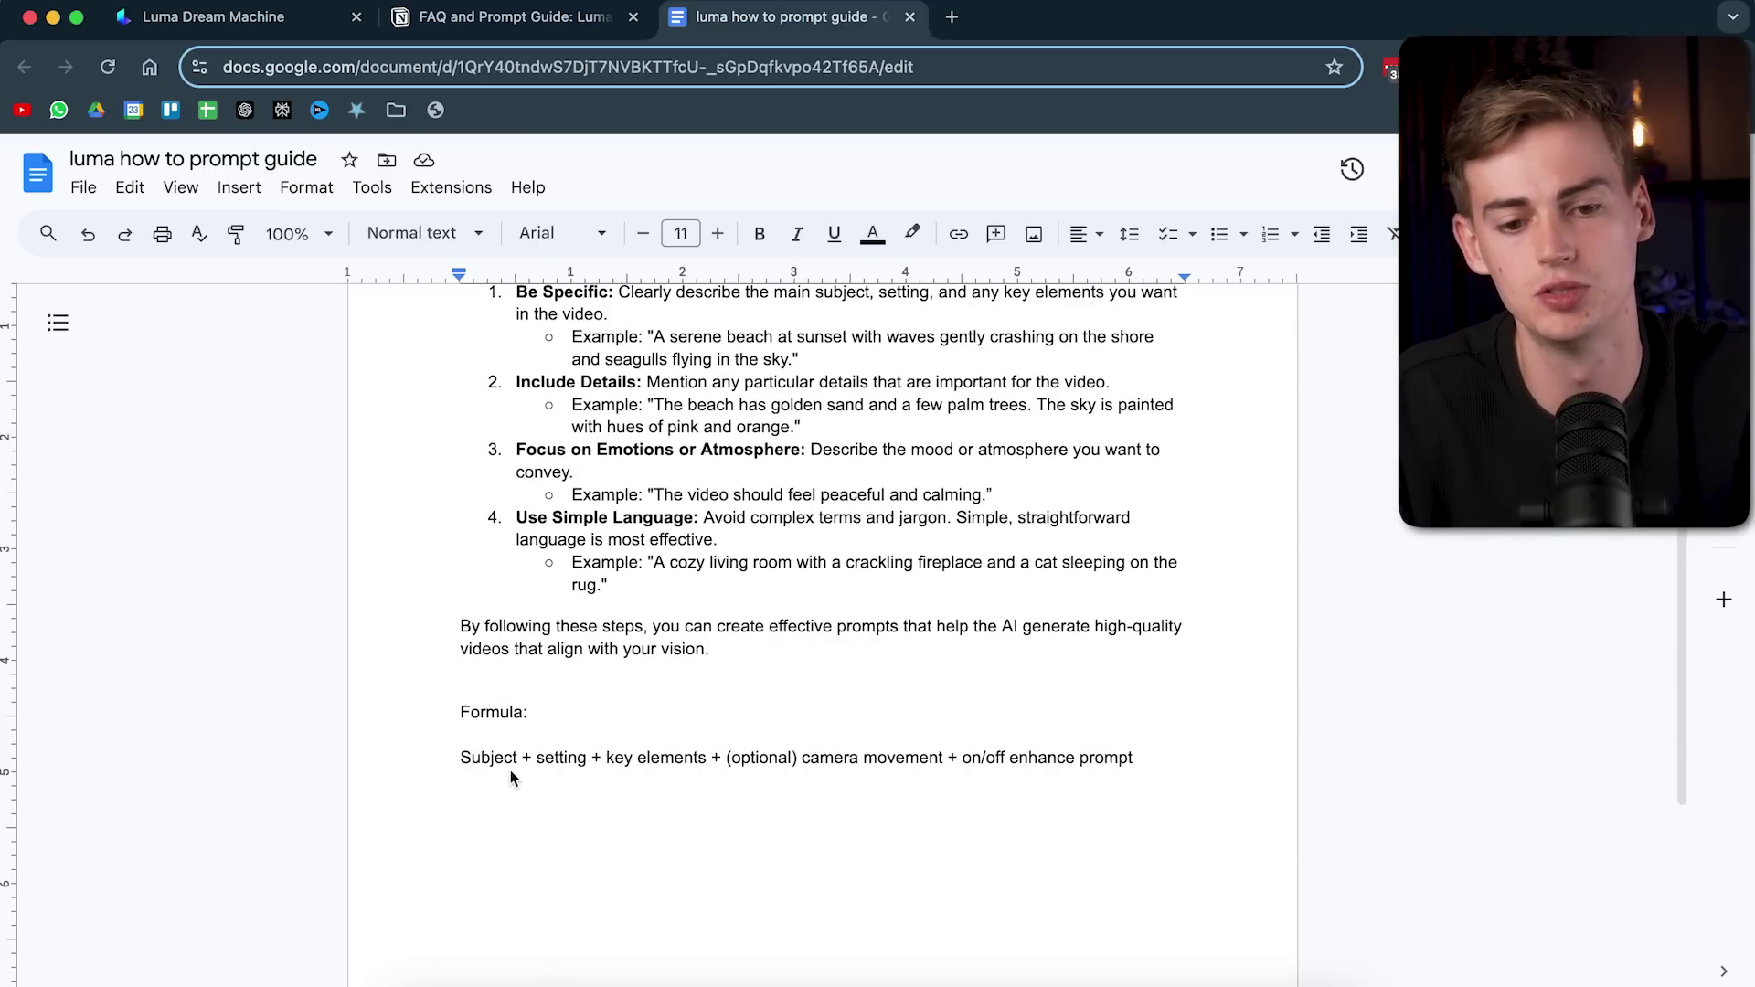
{"action": "left_click_drag", "start_coordinate": [462, 760], "coordinate": [583, 773]}
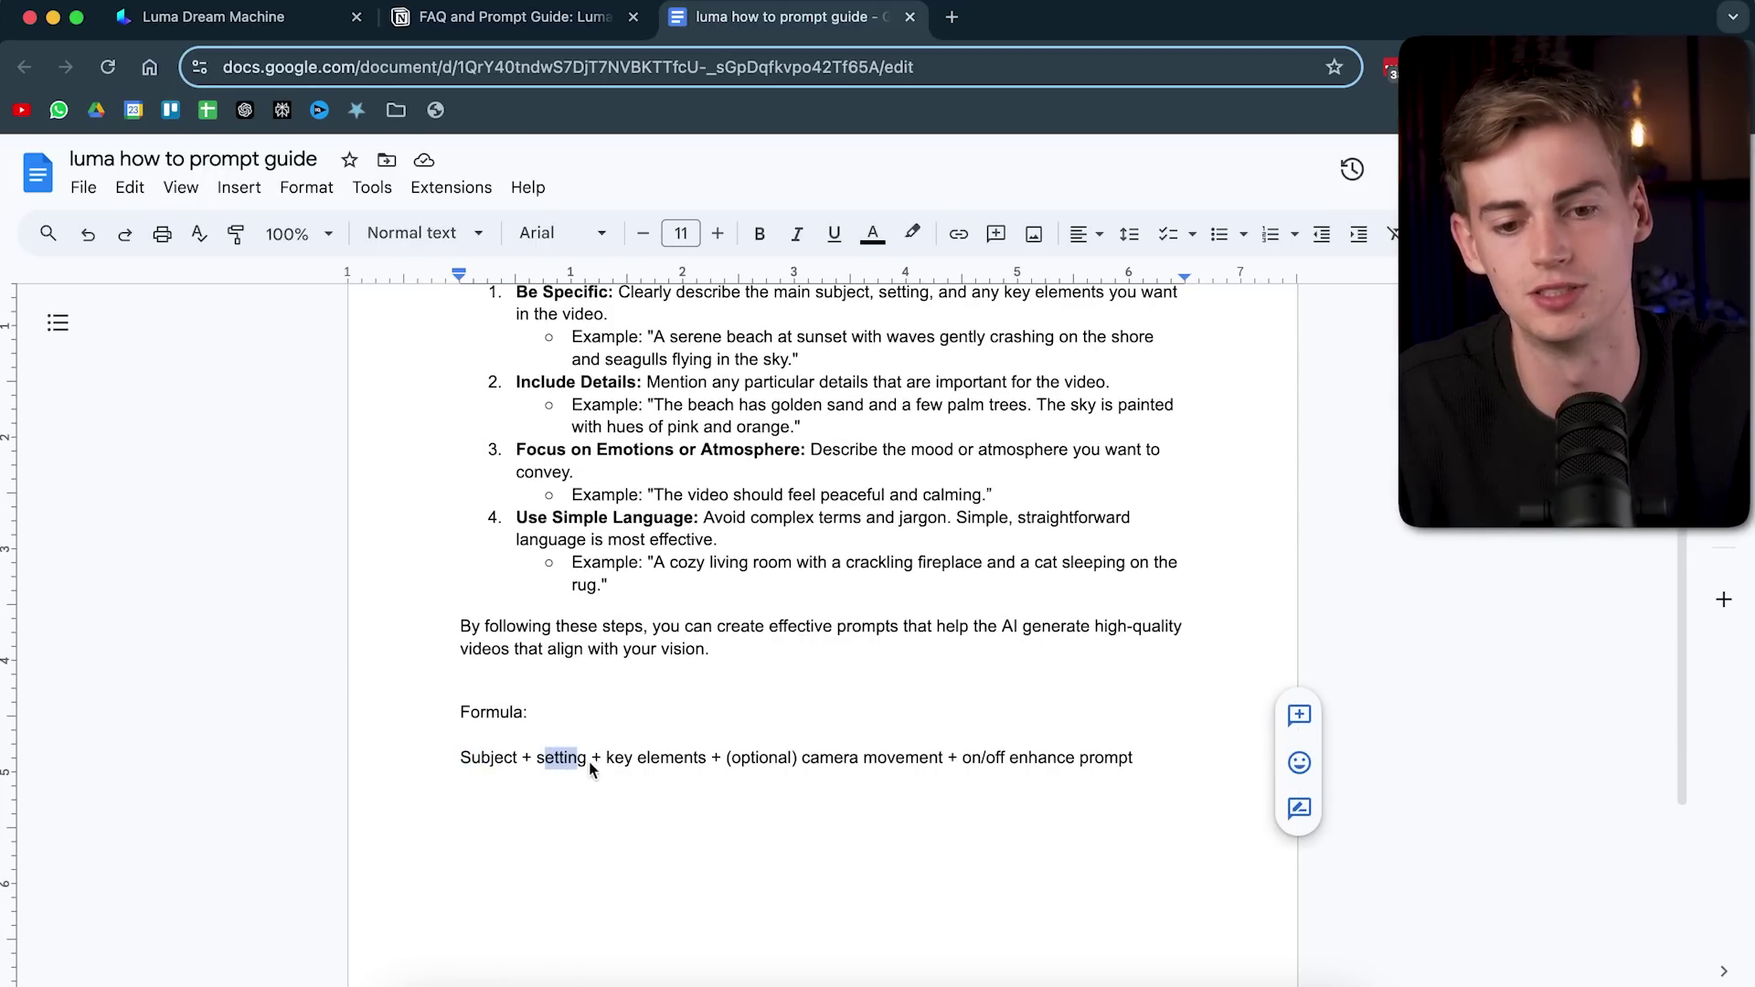
{"action": "left_click_drag", "start_coordinate": [751, 759], "coordinate": [1080, 770]}
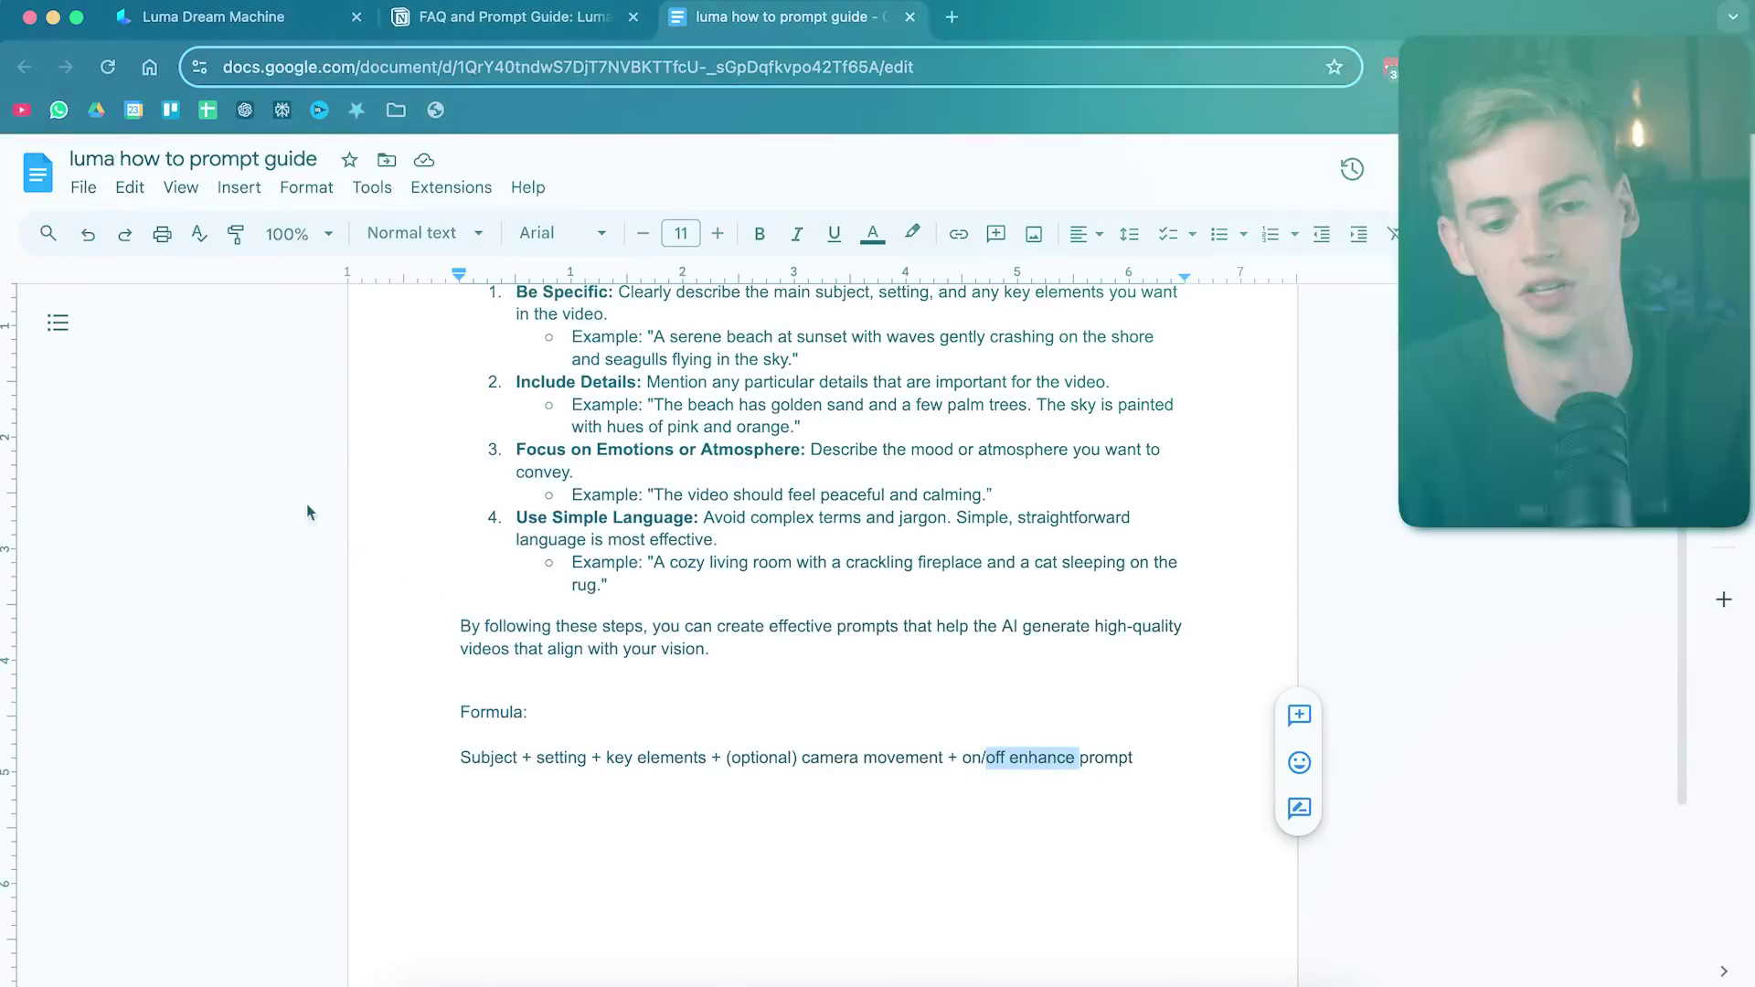
- Return to Luma Dream Machine and enter the prompt "a group of friends sitting by a campfire roasting marsmellows as the fire illuminates their face"
{"action": "key", "text": "super+1"}
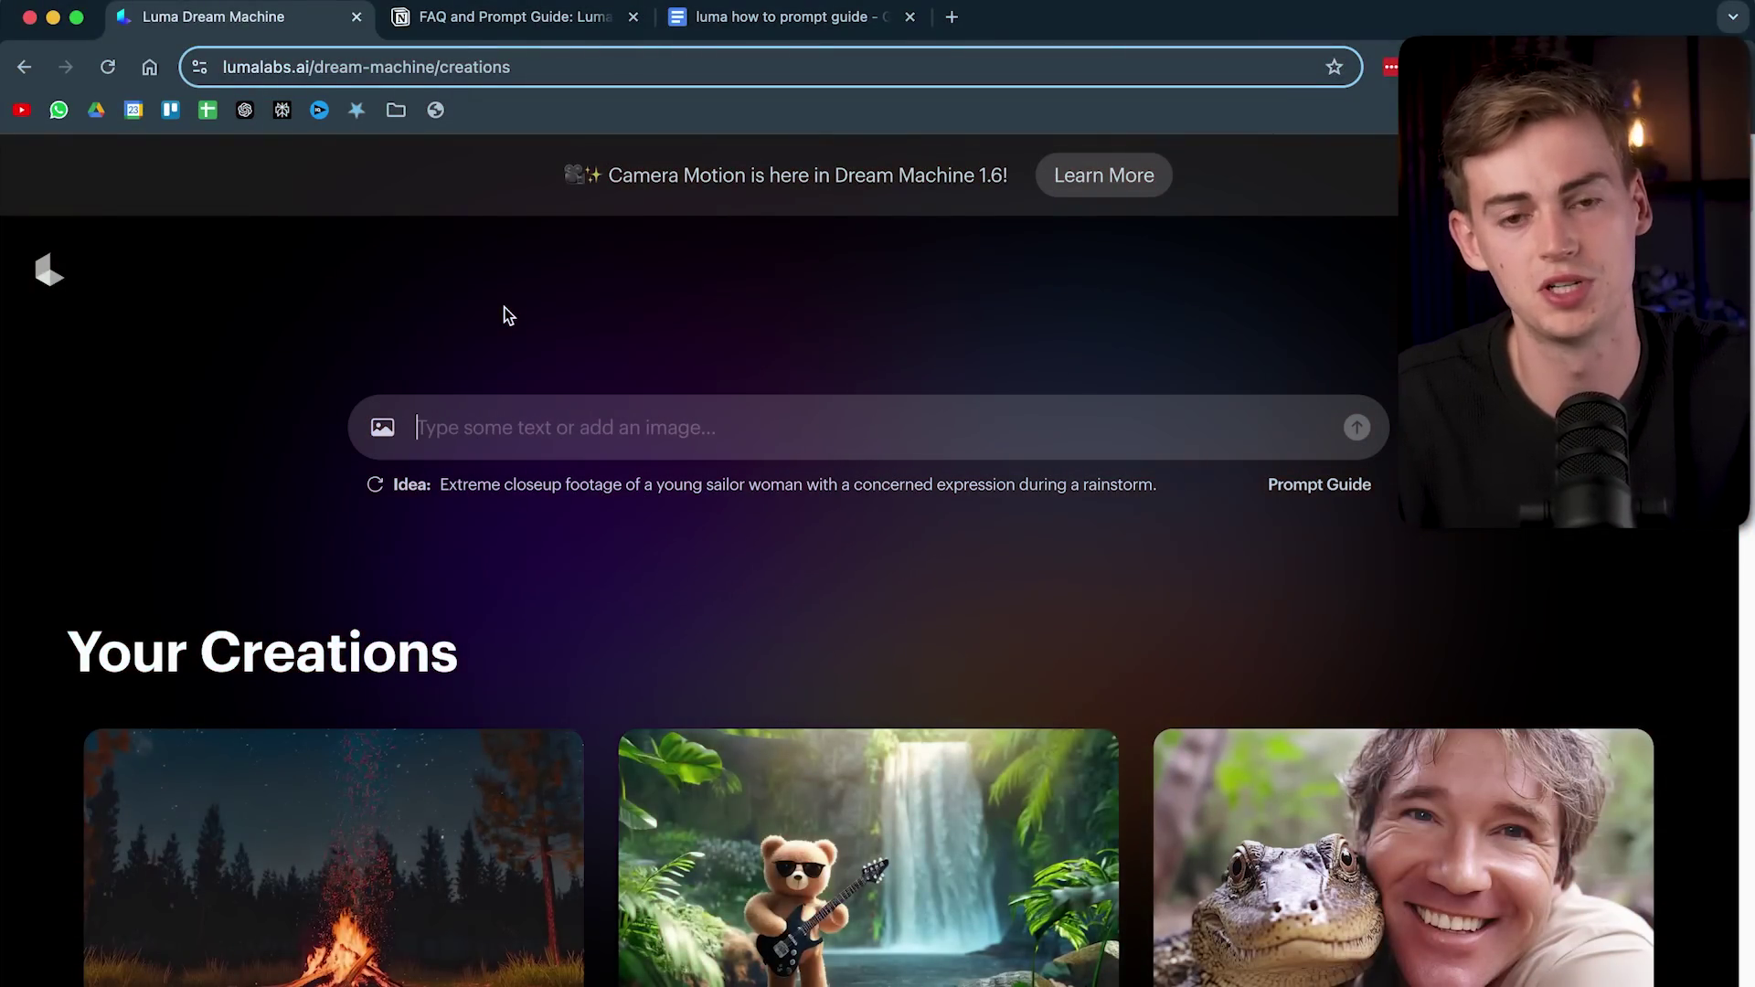
{"action": "type", "text": "a group of friends "}
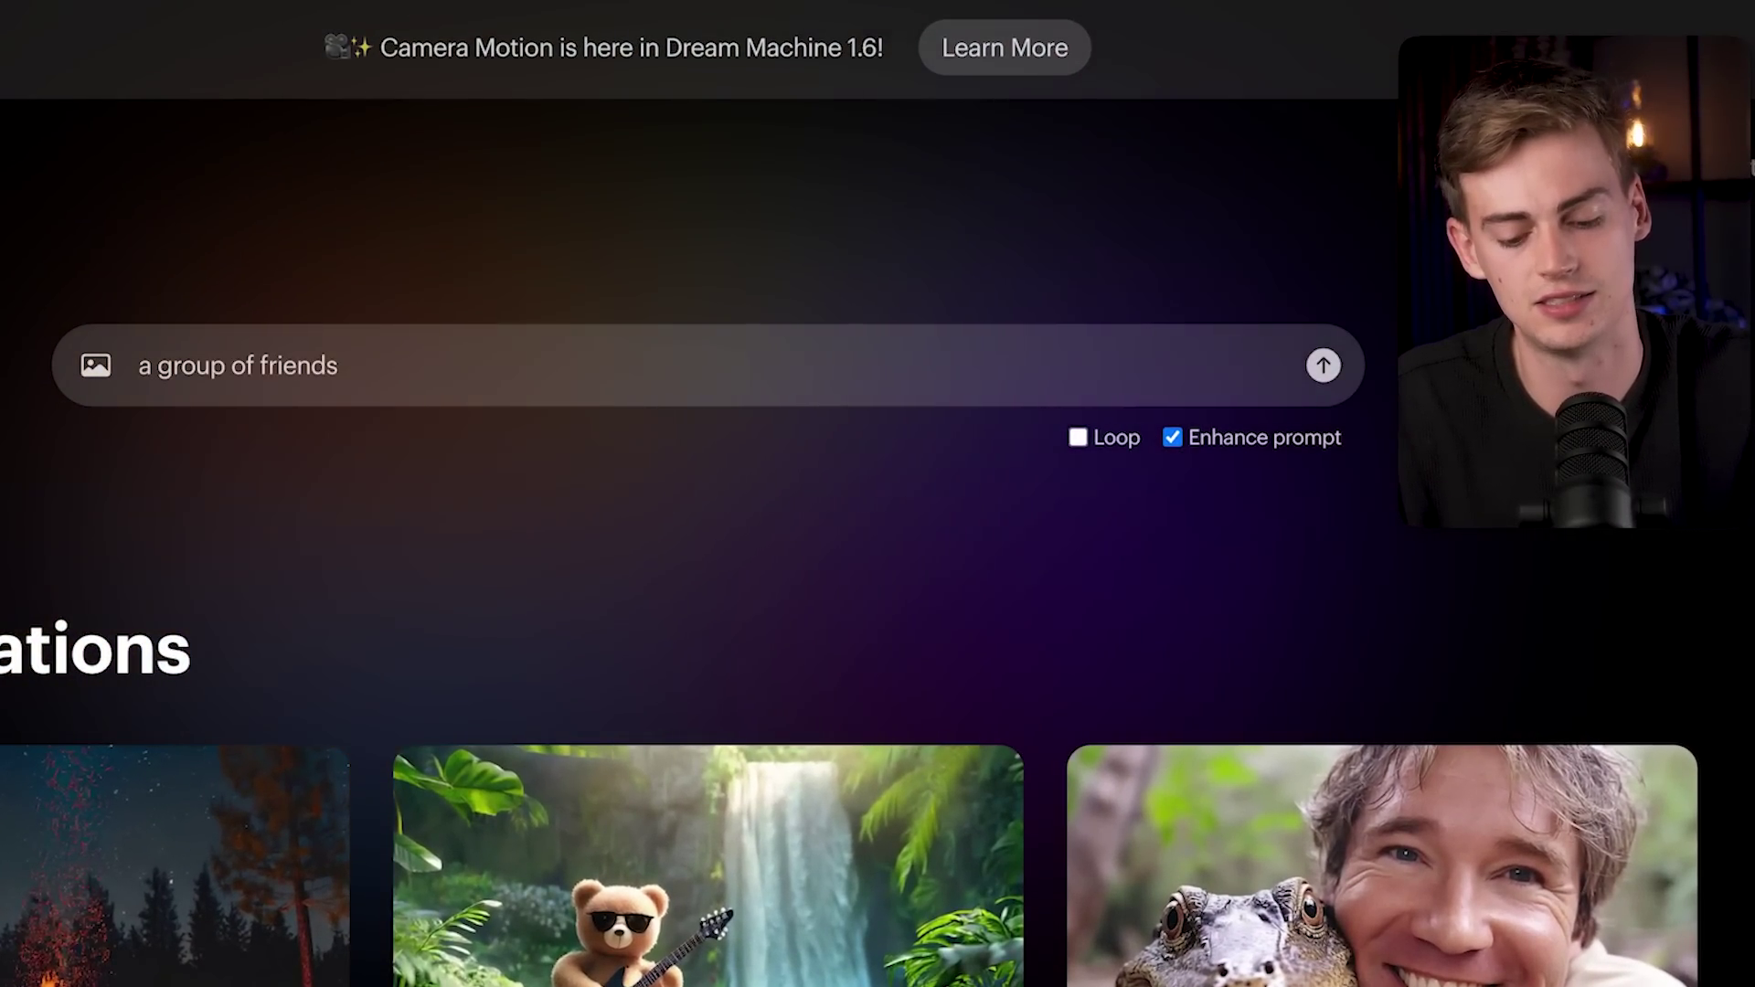
{"action": "type", "text": "sitting by a campfire roa"}
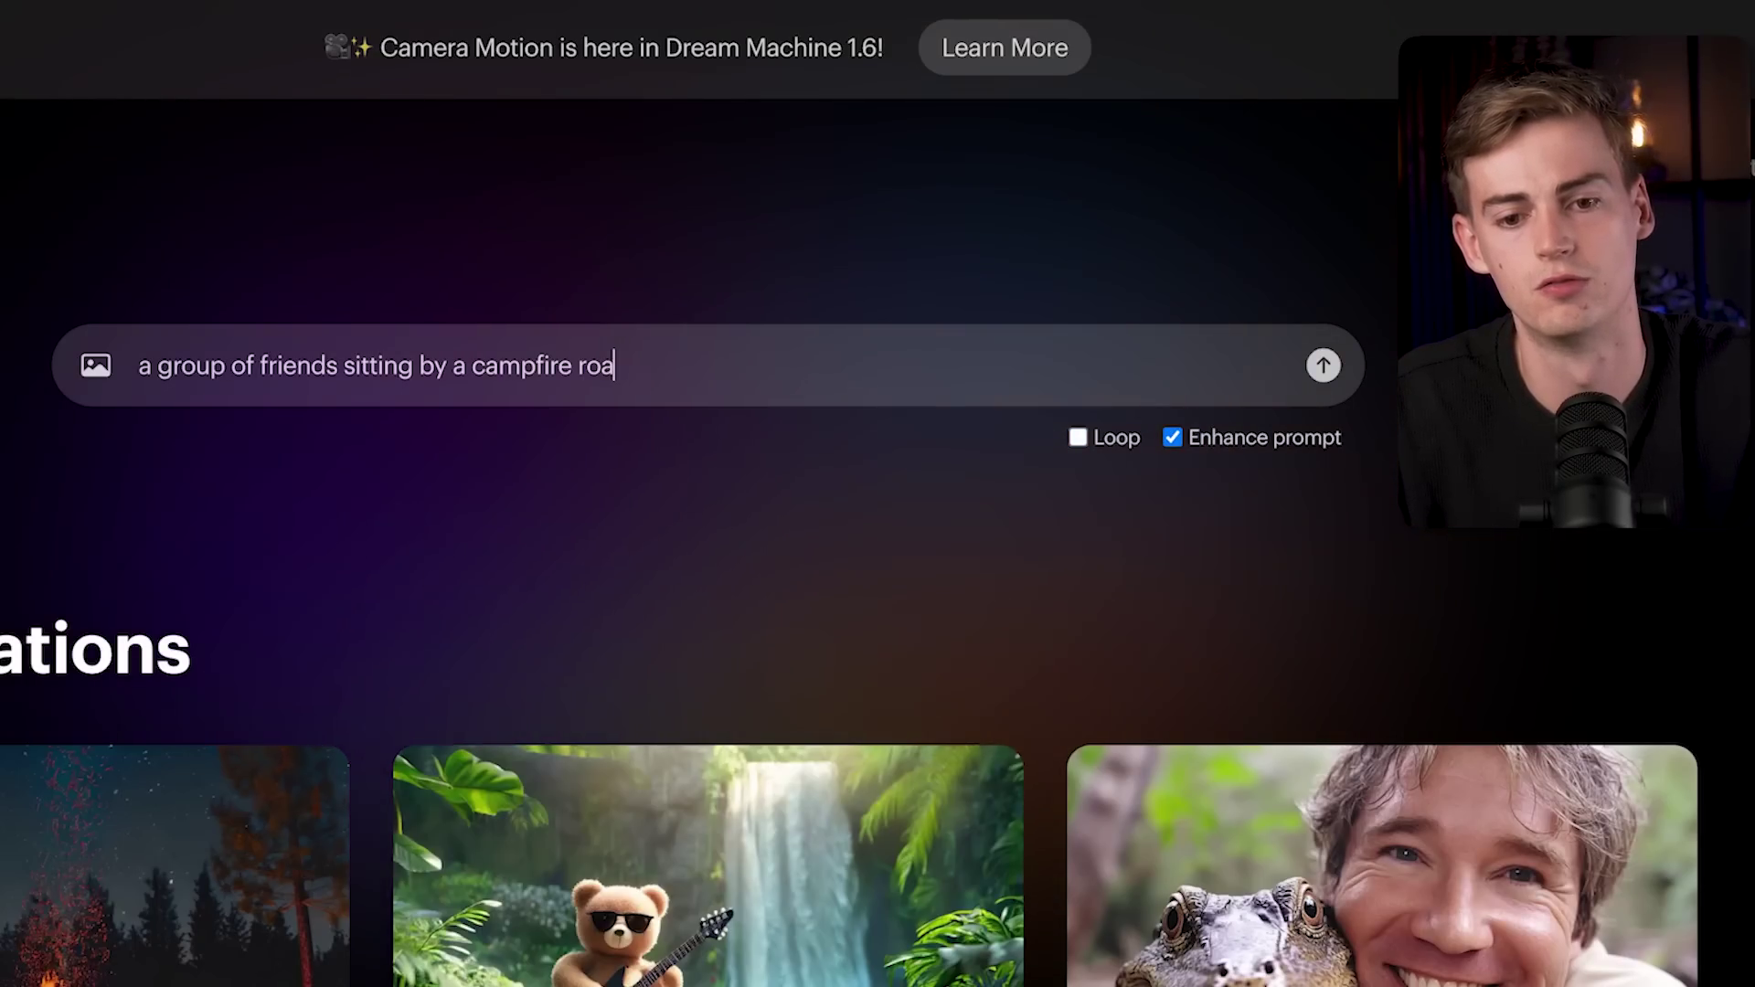
{"action": "type", "text": "sting mars"}
{"action": "key", "text": "BackSpace"}
{"action": "type", "text": "rsmellows as the fire illumi"}
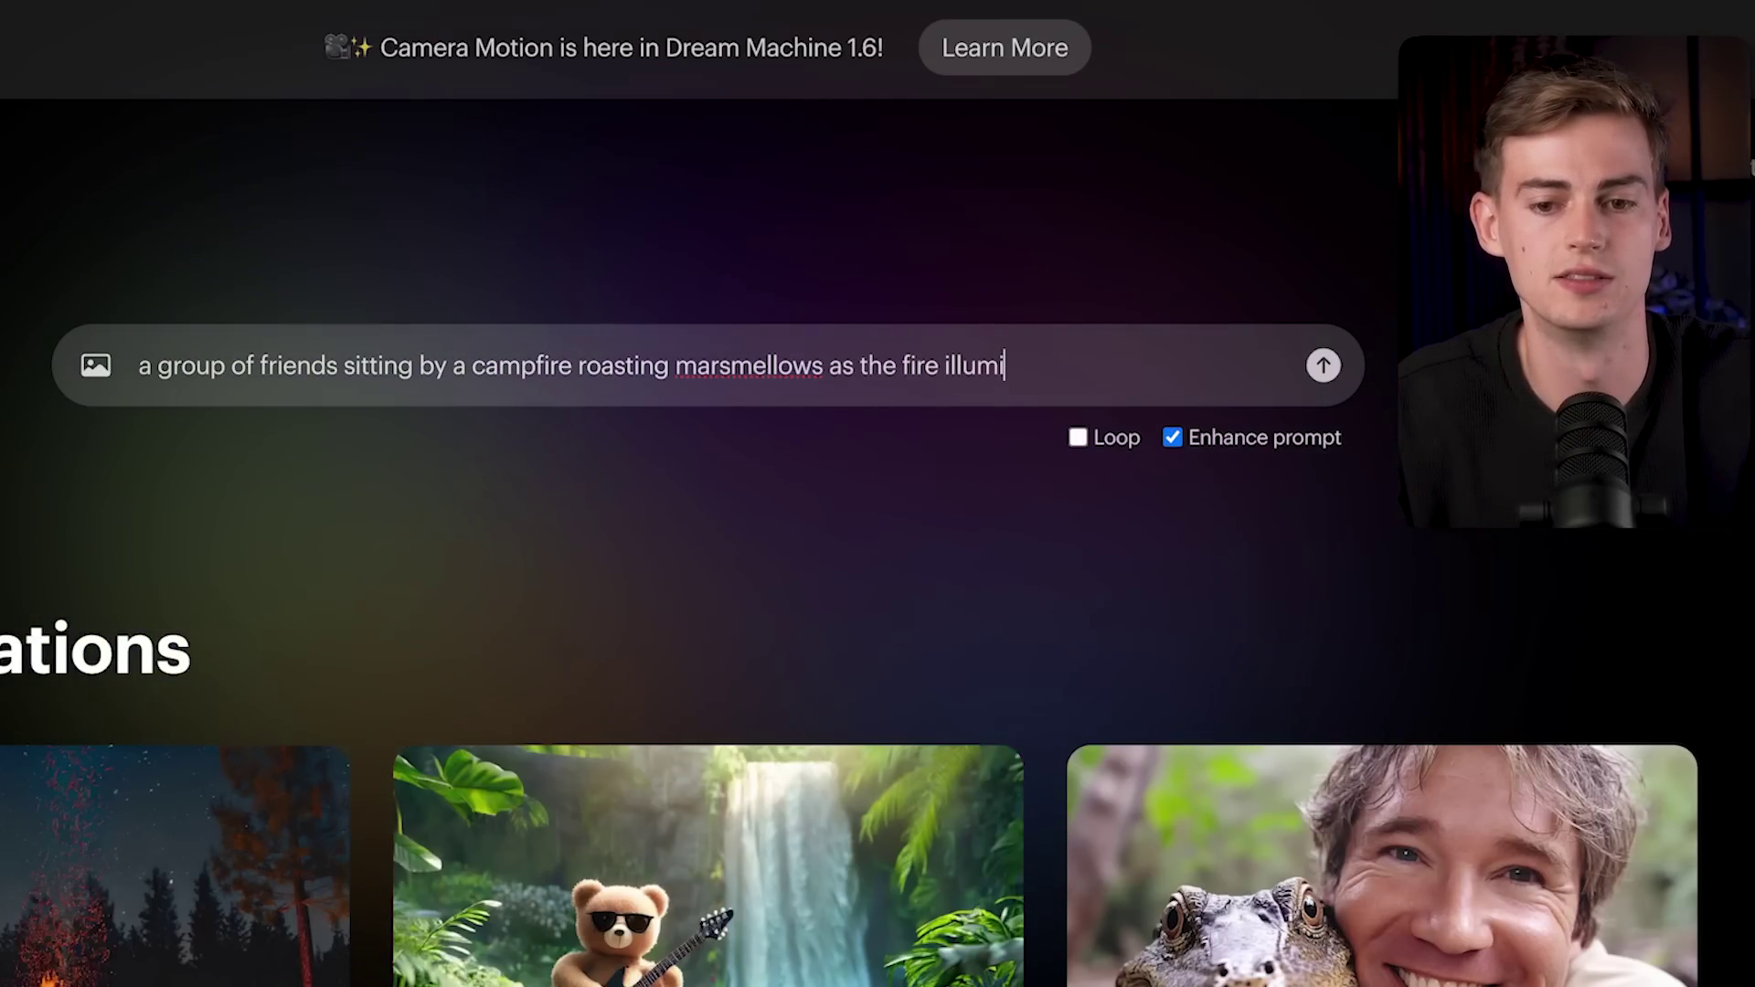
{"action": "type", "text": "nates their face"}
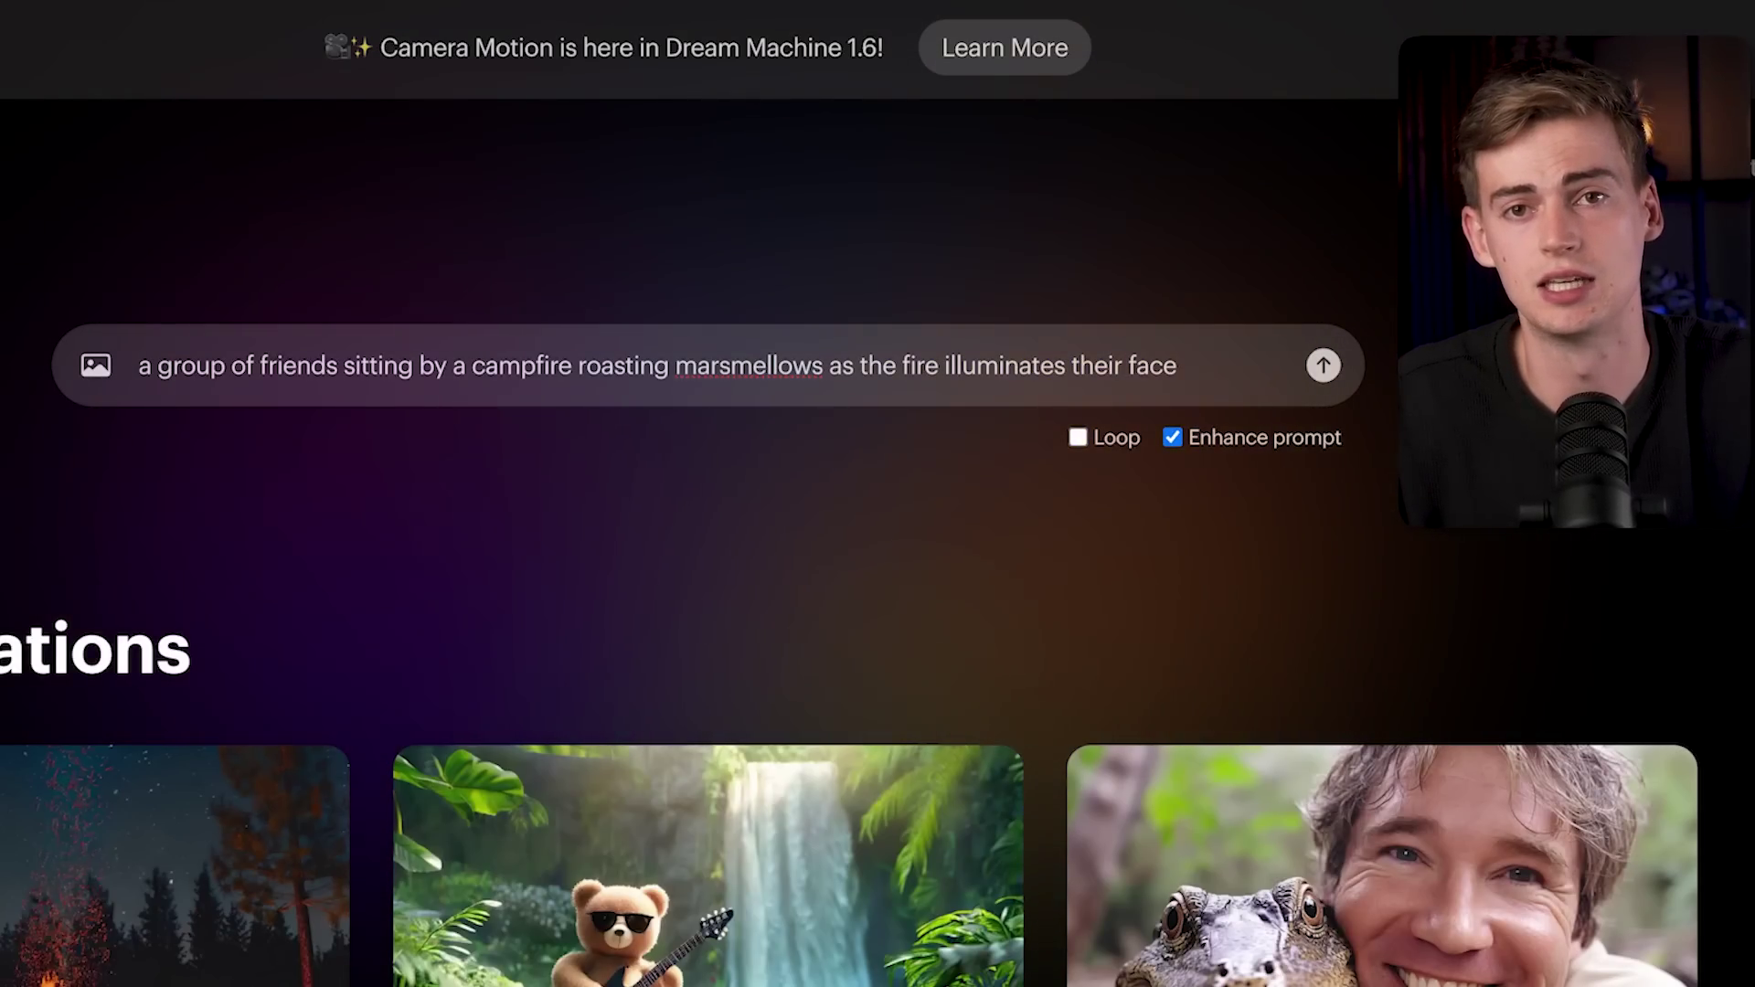
- Add the Pull Out camera motion to the end of the prompt and generate the video
{"action": "type", "text": "camera"}
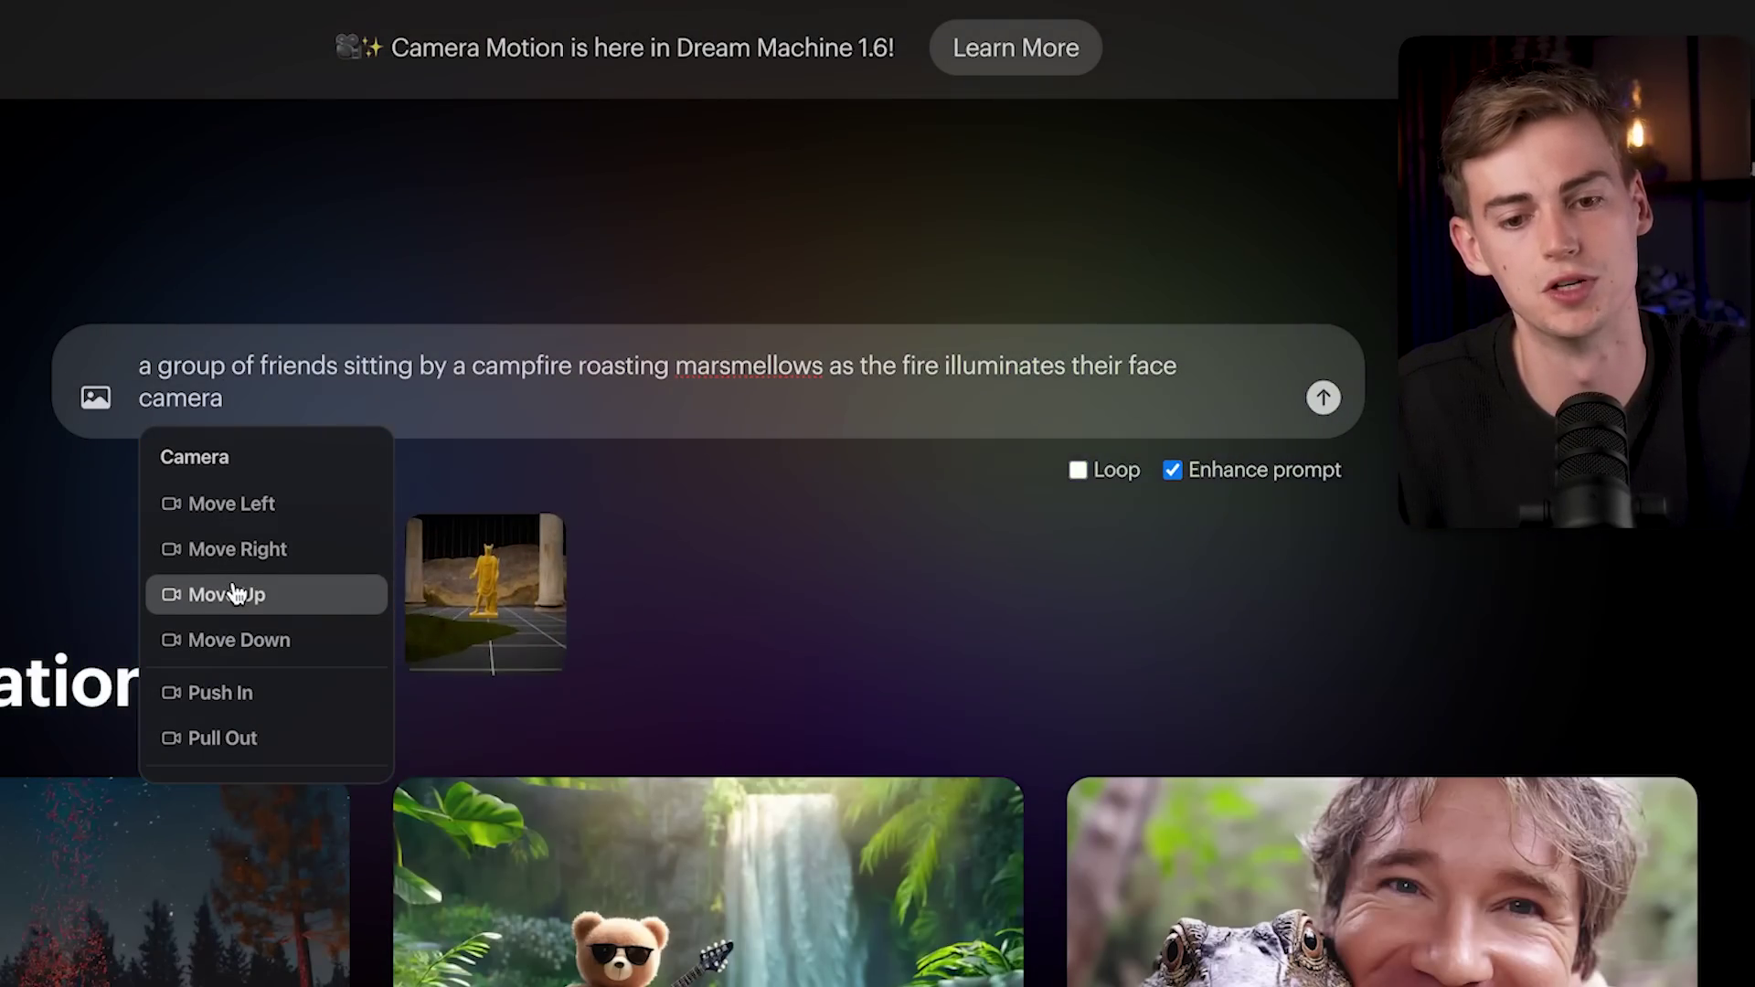
{"action": "left_click", "coordinate": [223, 739]}
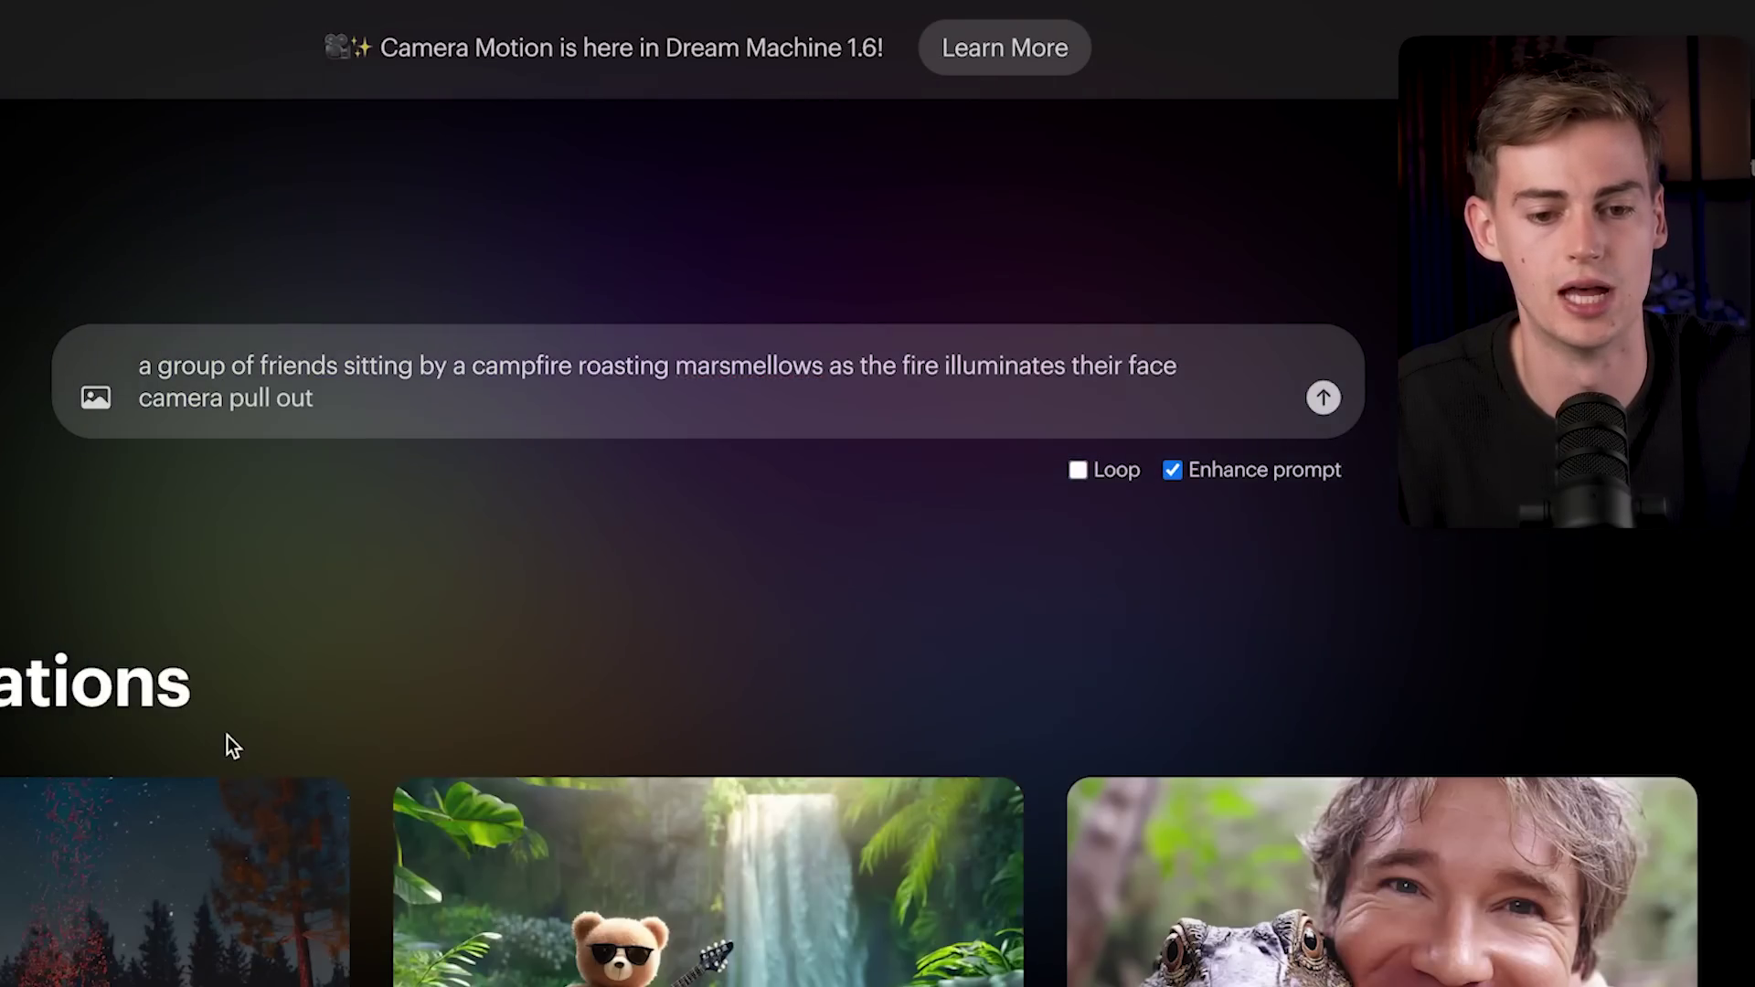
{"action": "left_click", "coordinate": [1324, 398]}
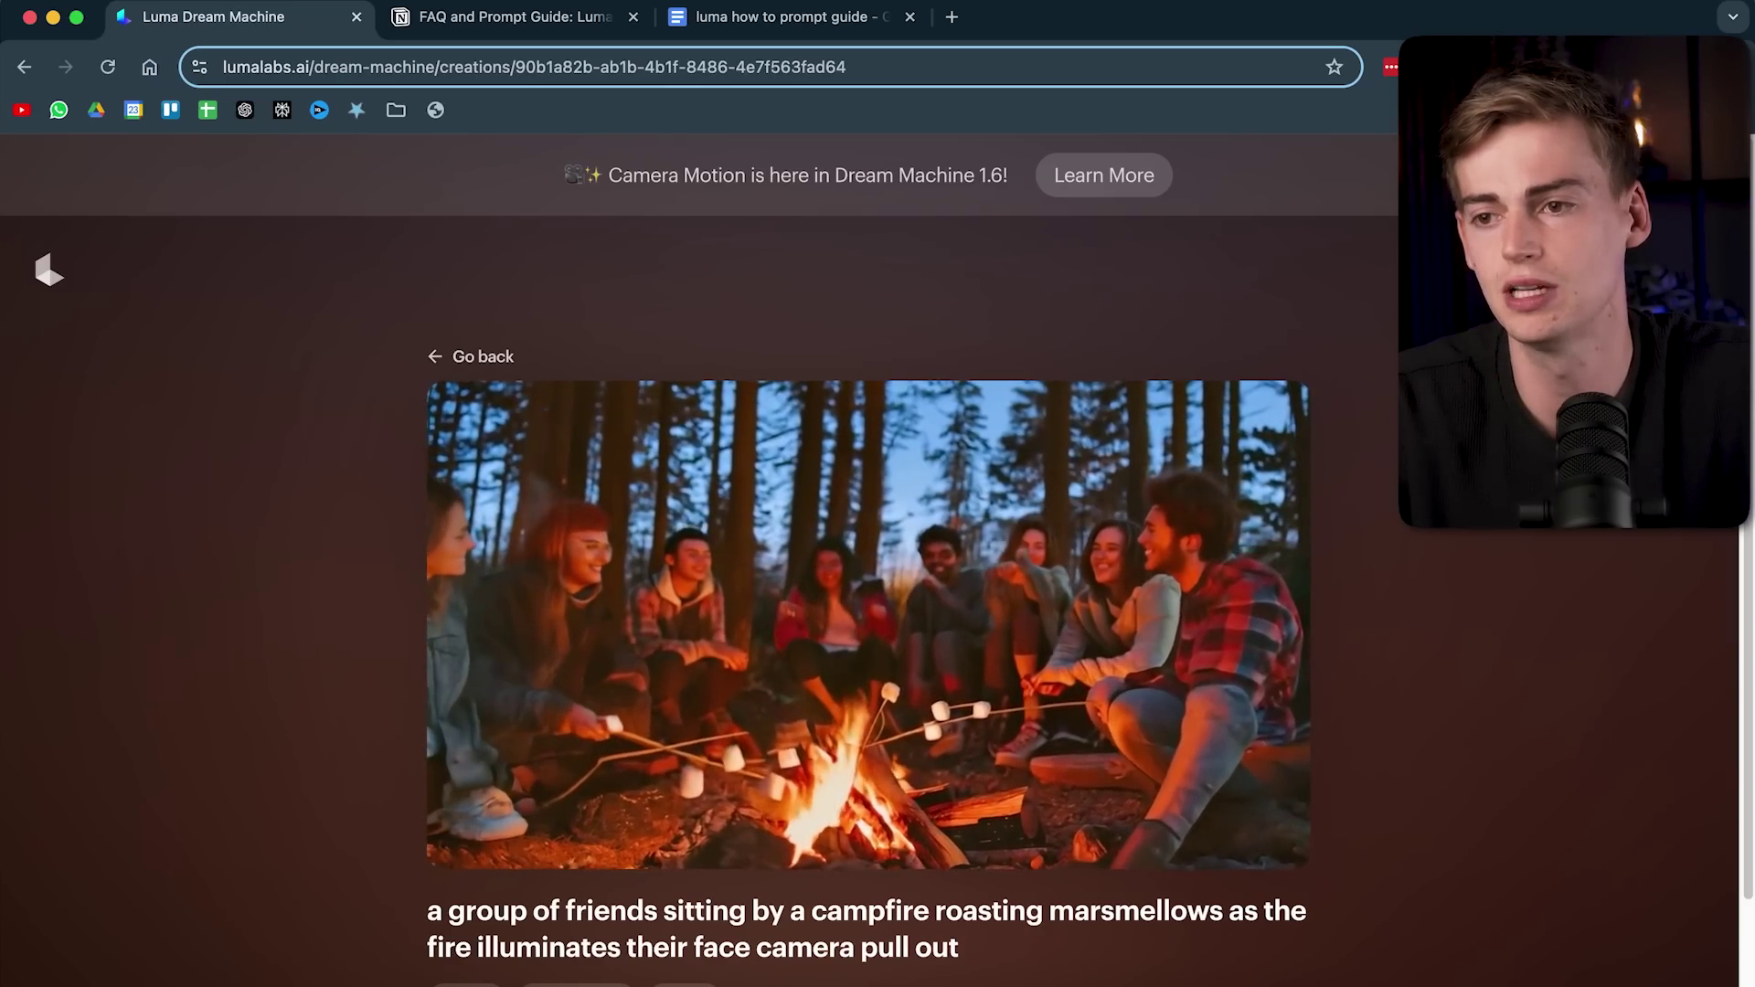
- Switch to Midjourney, open the upscaled image of friends around a campfire, and download it
{"action": "left_click_drag", "start_coordinate": [1754, 17], "coordinate": [553, 22]}
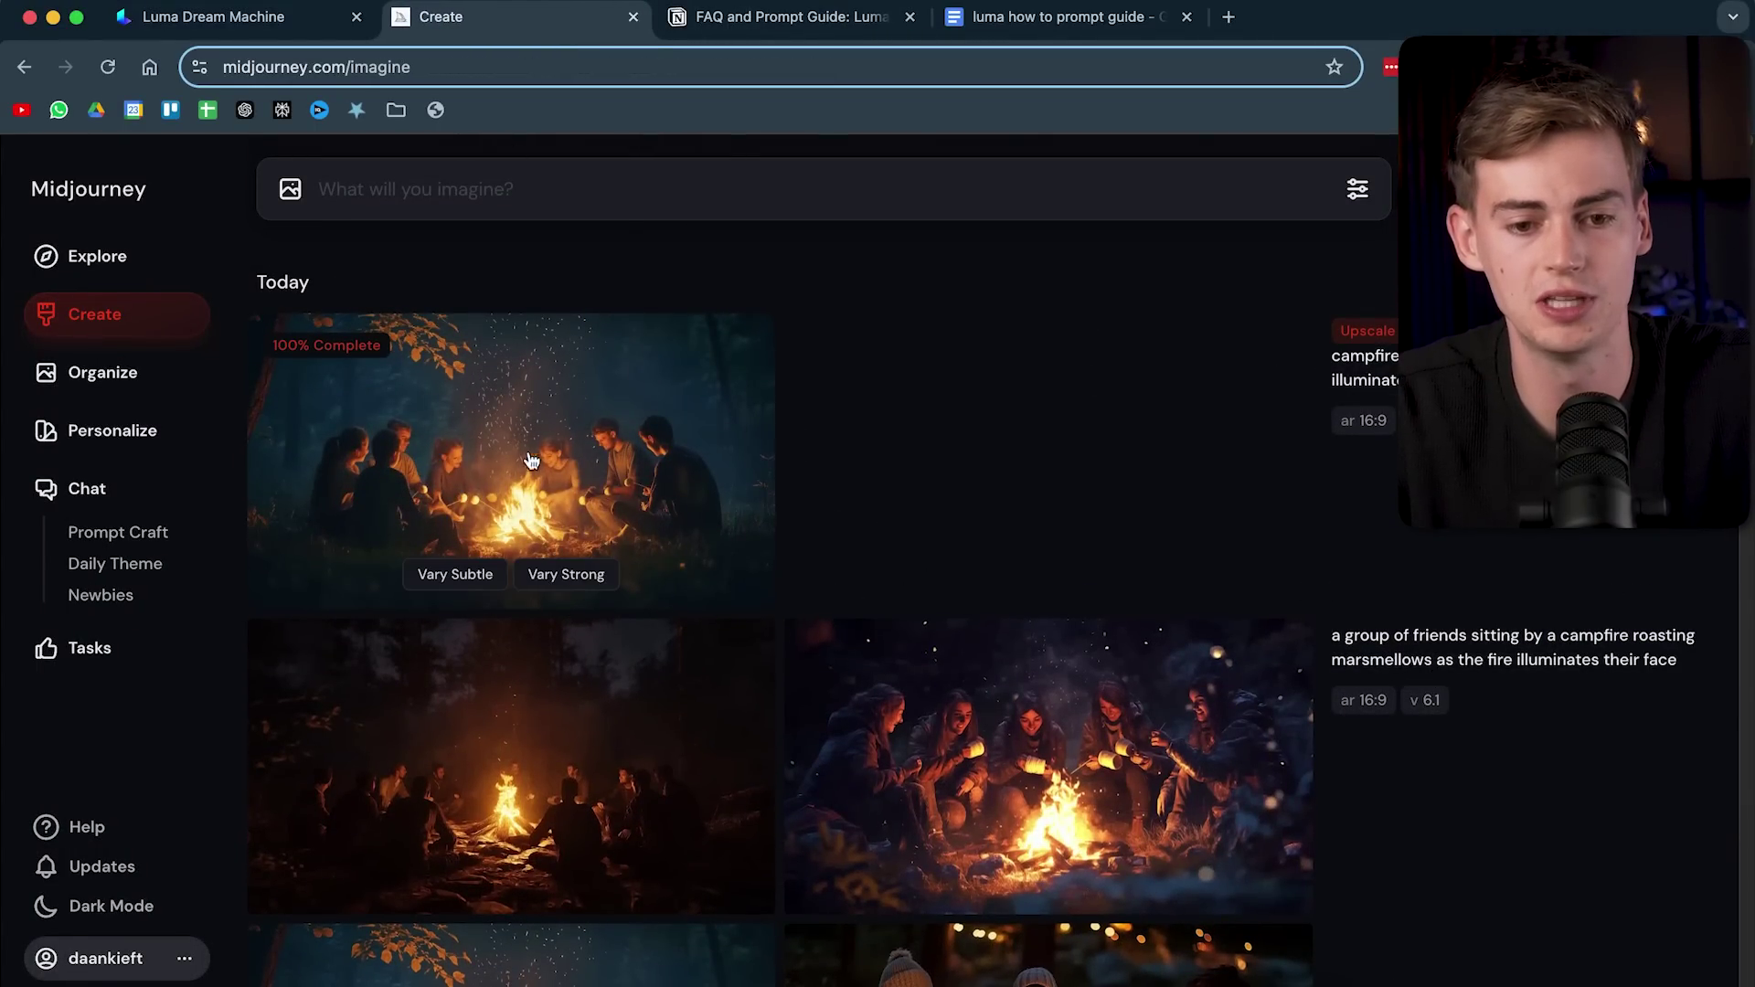
{"action": "left_click", "coordinate": [481, 444]}
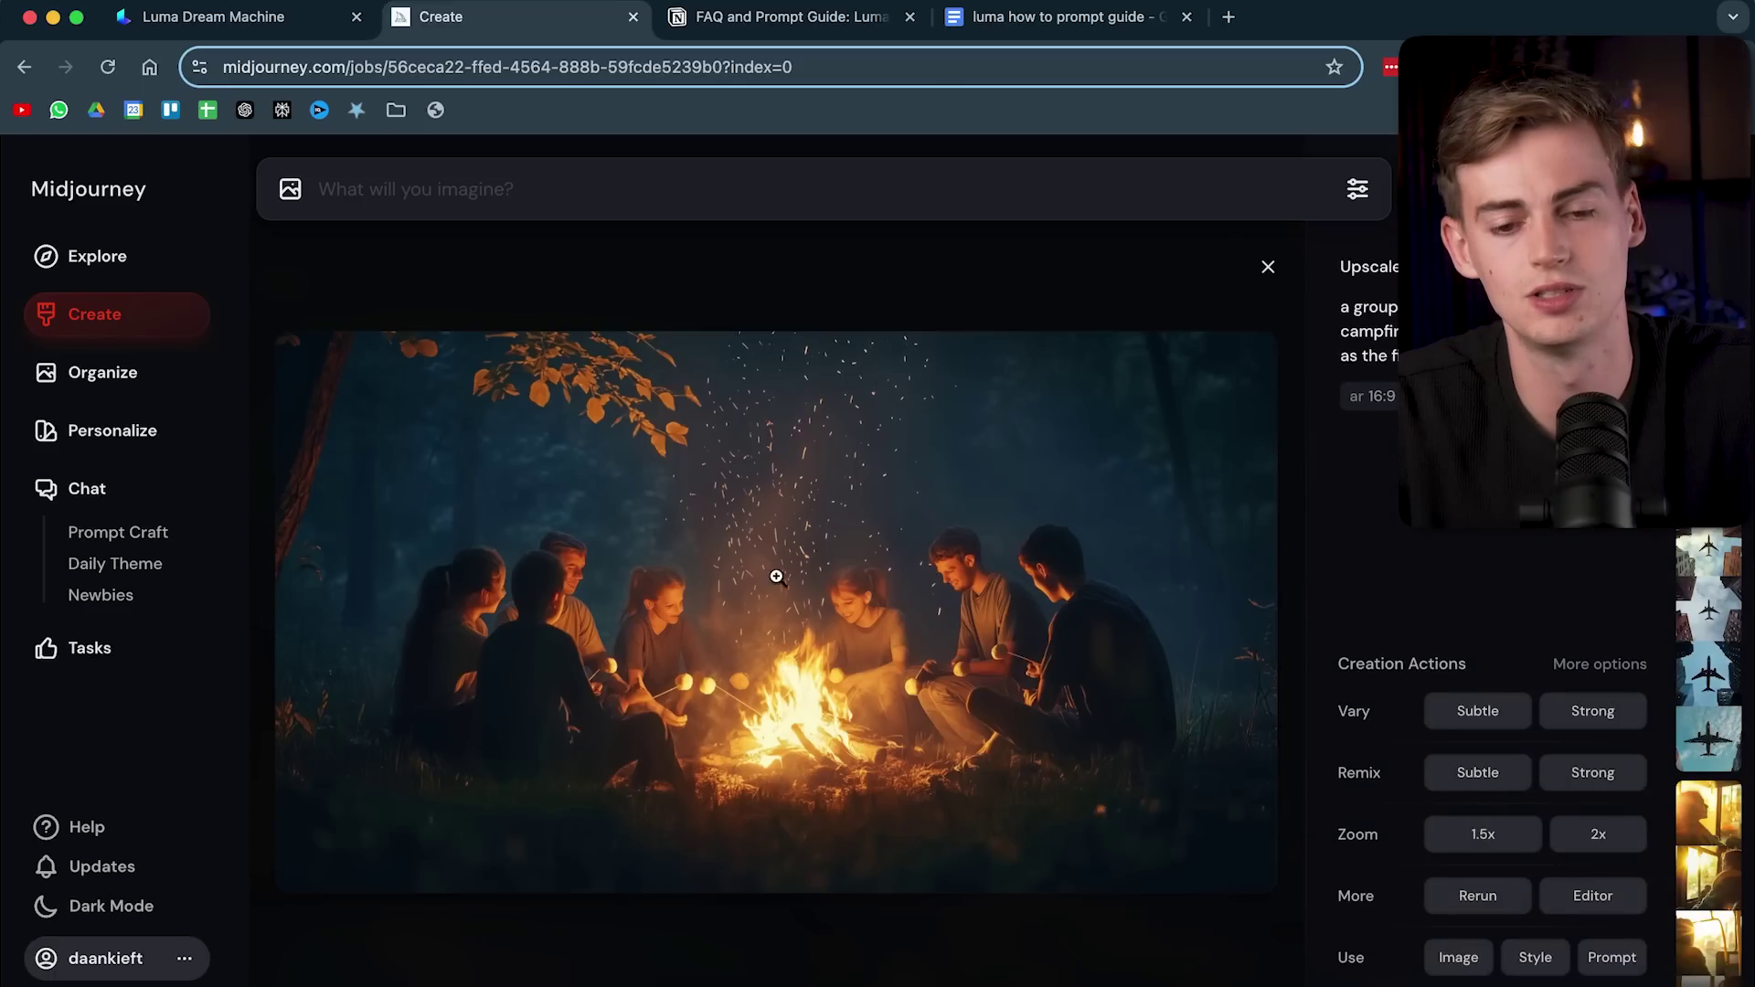
{"action": "right_click", "coordinate": [775, 509]}
{"action": "left_click", "coordinate": [818, 584]}
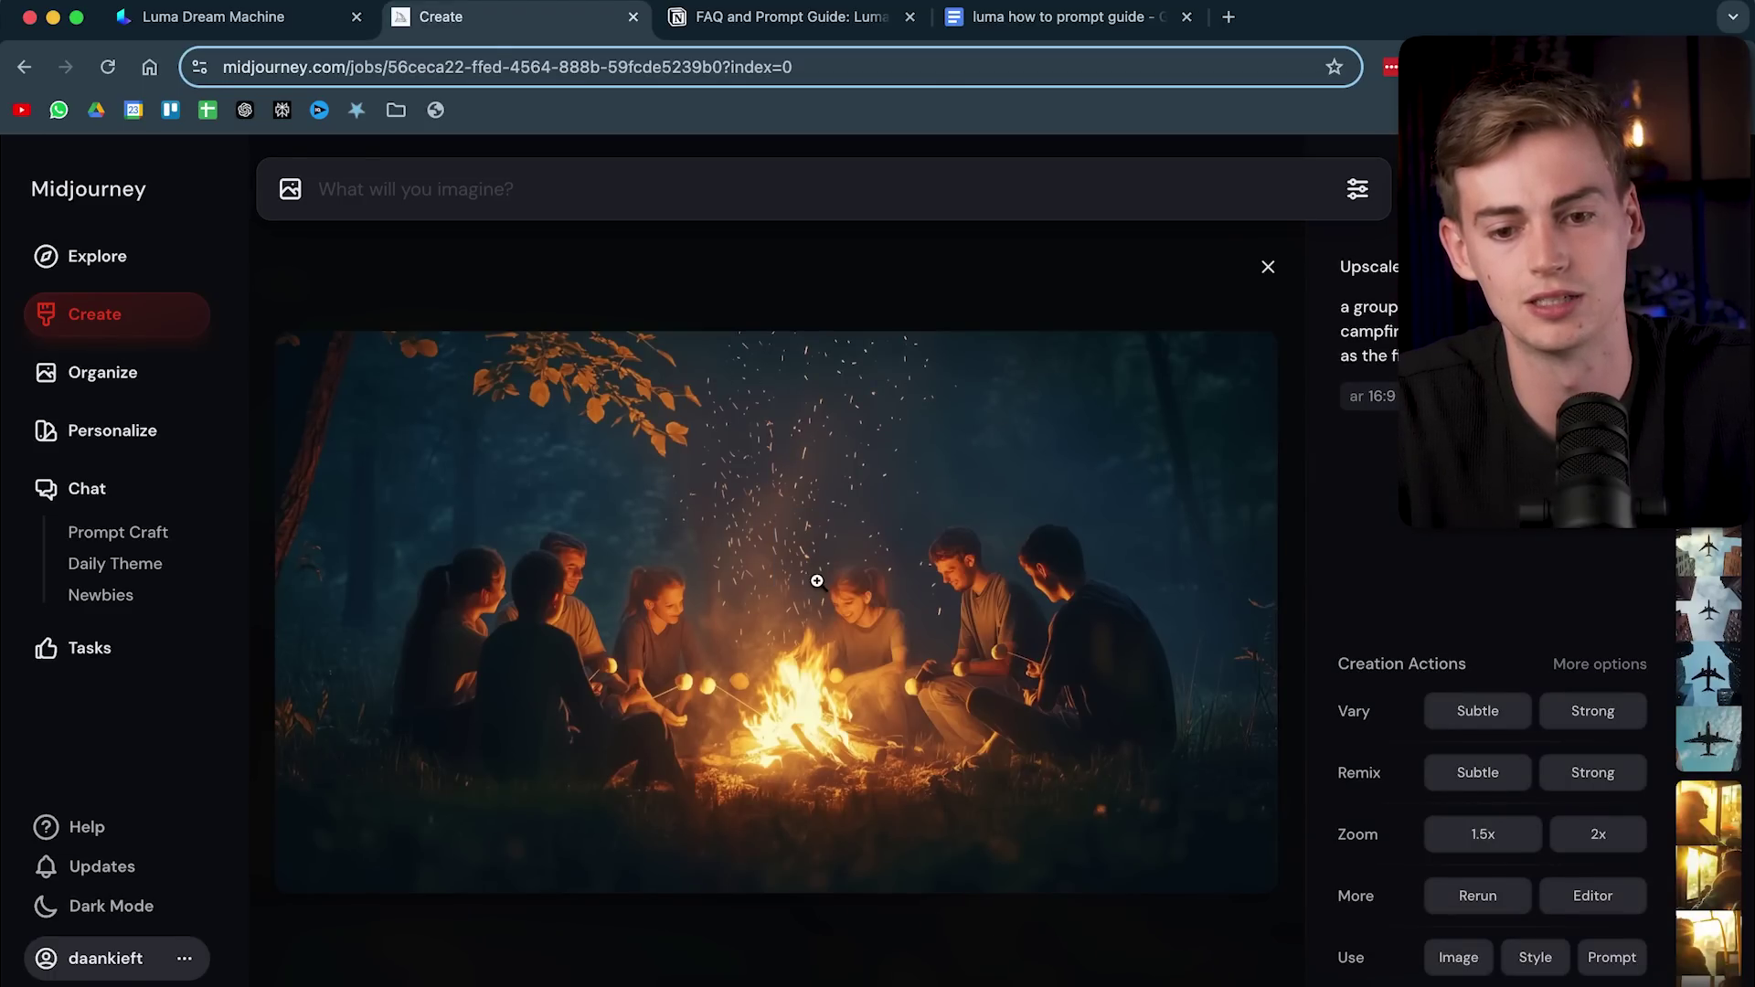
- Return to the Luma Dream Machine creations page and add the downloaded campfire image as the start frame
{"action": "left_click", "coordinate": [259, 25]}
{"action": "left_click", "coordinate": [435, 357]}
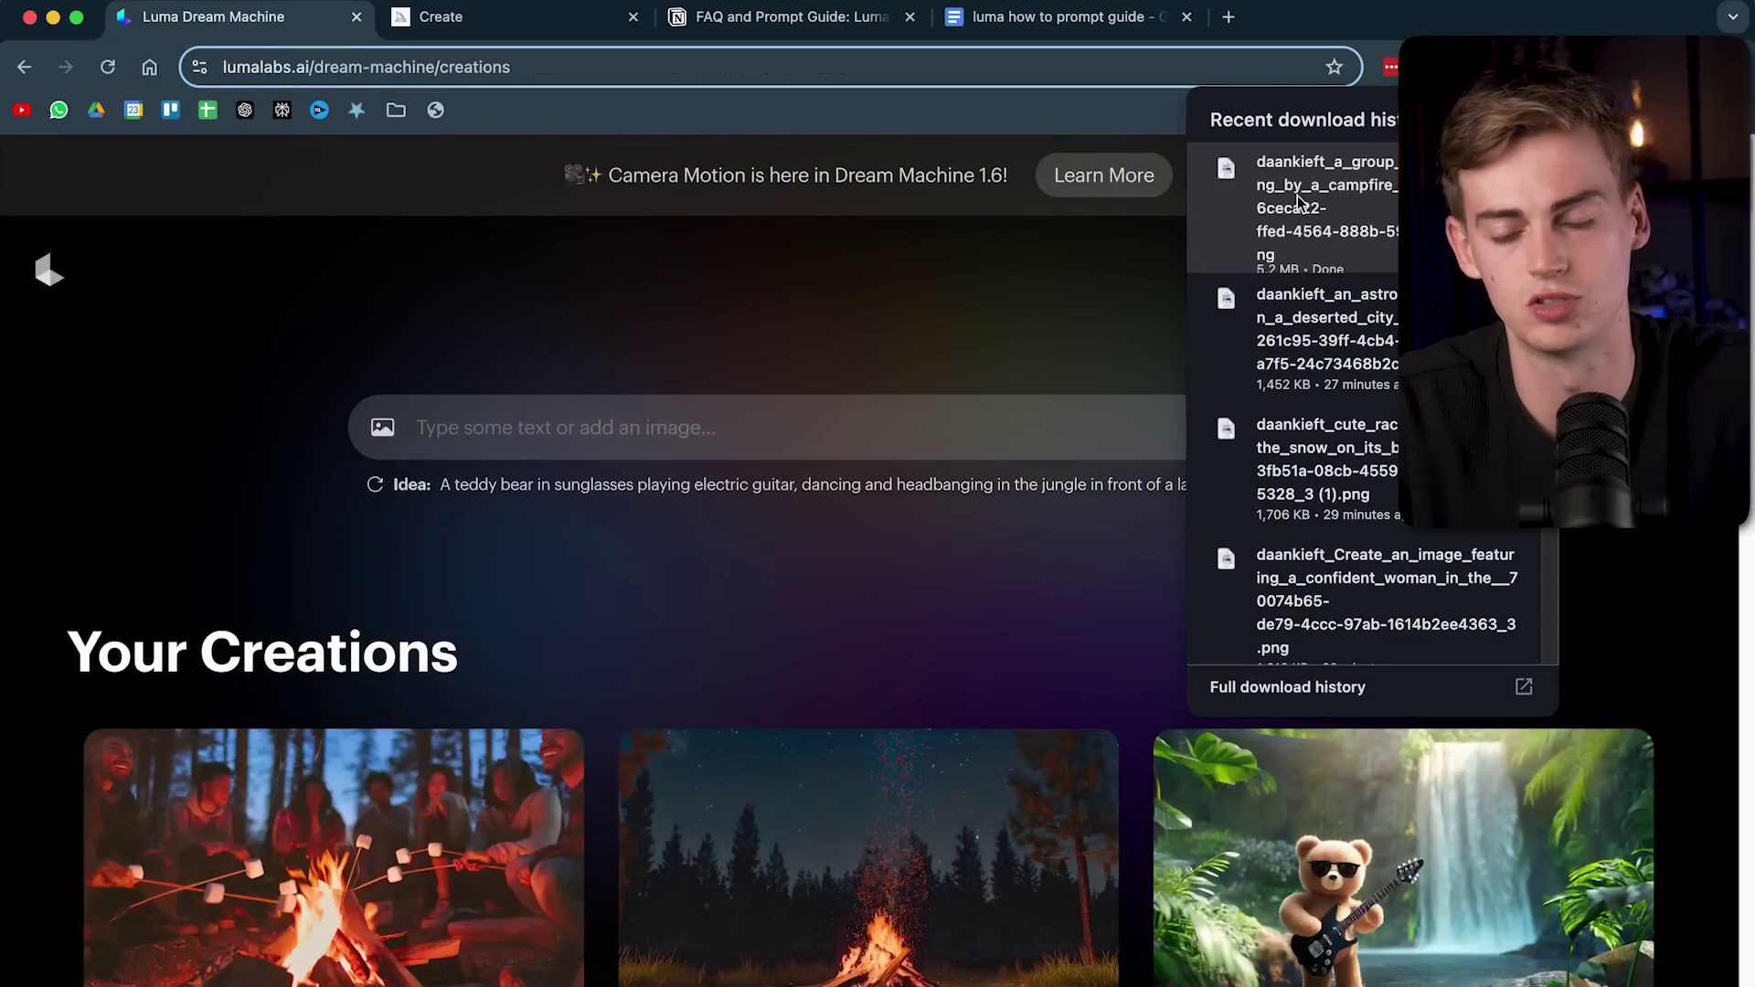
{"action": "left_click", "coordinate": [490, 424]}
{"action": "key", "text": "super+v"}
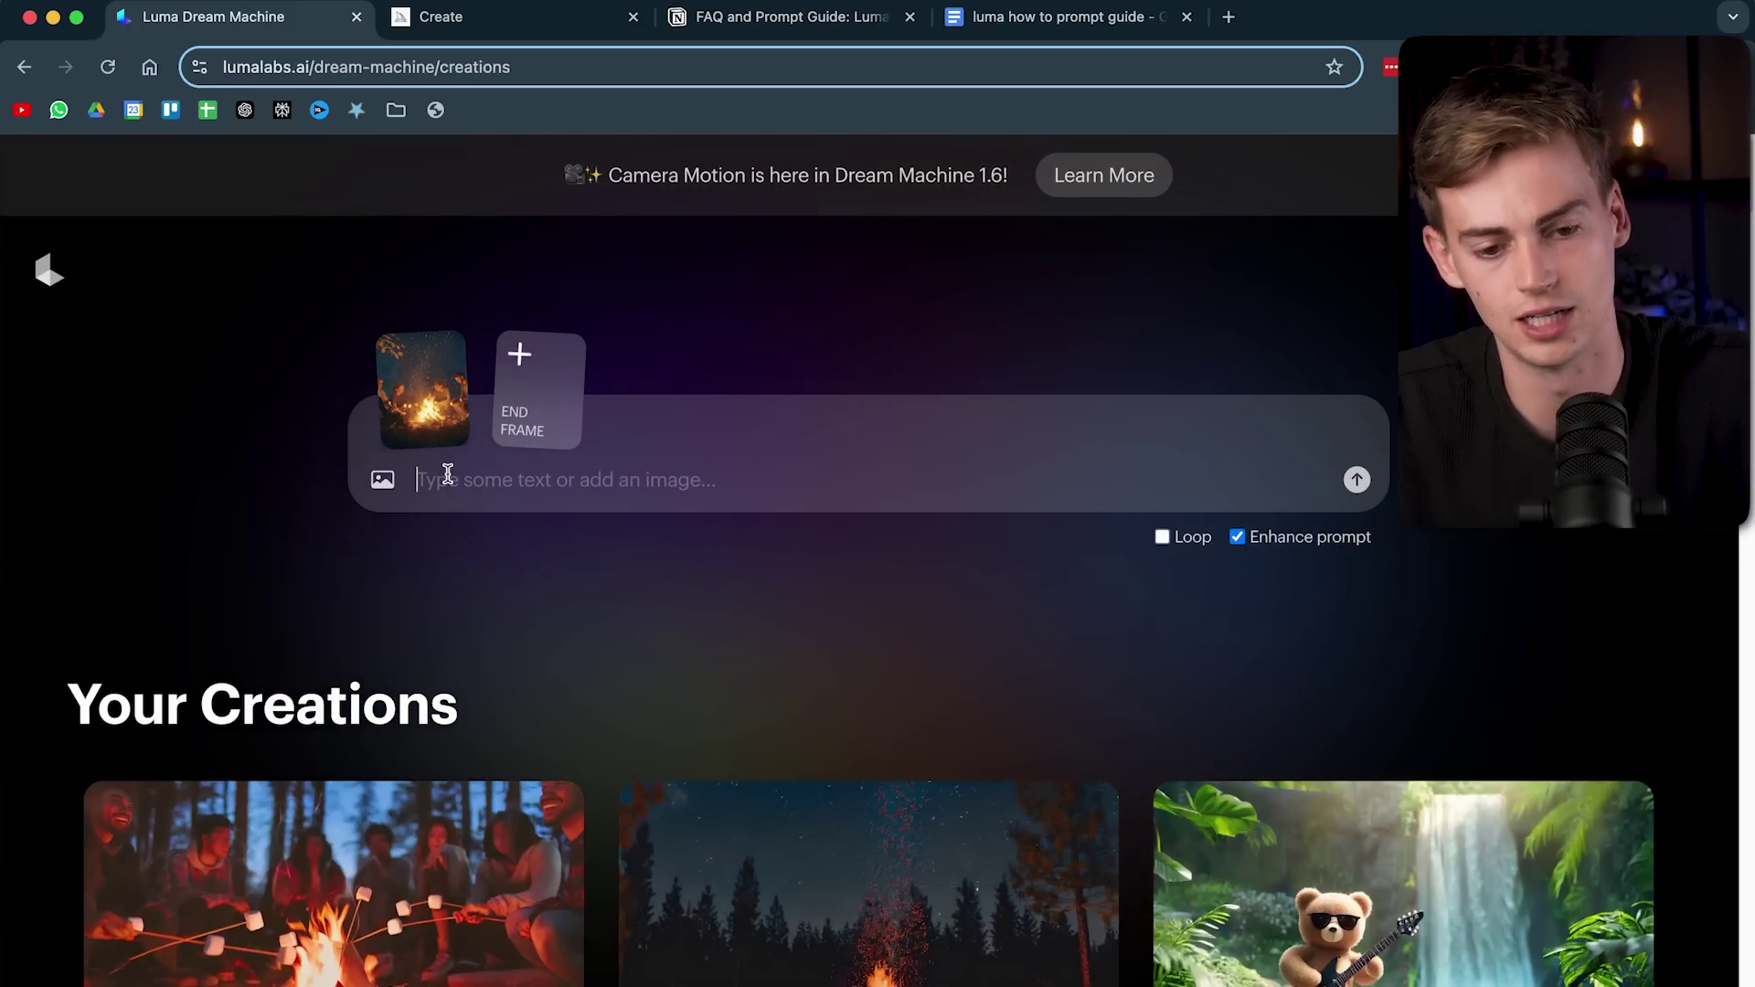
- Reuse the prompt about friends roasting marsmellows by a campfire with "camera pull out" for the start image, and generate the video
{"action": "scroll", "coordinate": [375, 557], "scroll_direction": "down", "scroll_amount": 3}
{"action": "scroll", "coordinate": [375, 557], "scroll_direction": "down", "scroll_amount": 1}
{"action": "left_click_drag", "start_coordinate": [430, 791], "coordinate": [83, 766]}
{"action": "scroll", "coordinate": [607, 231], "scroll_direction": "up", "scroll_amount": 3}
{"action": "left_click", "coordinate": [592, 387]}
{"action": "type", "text": "a group of friends sitting by a campfire roasting marsmellows as the fire illuminates their face camera pull out"}
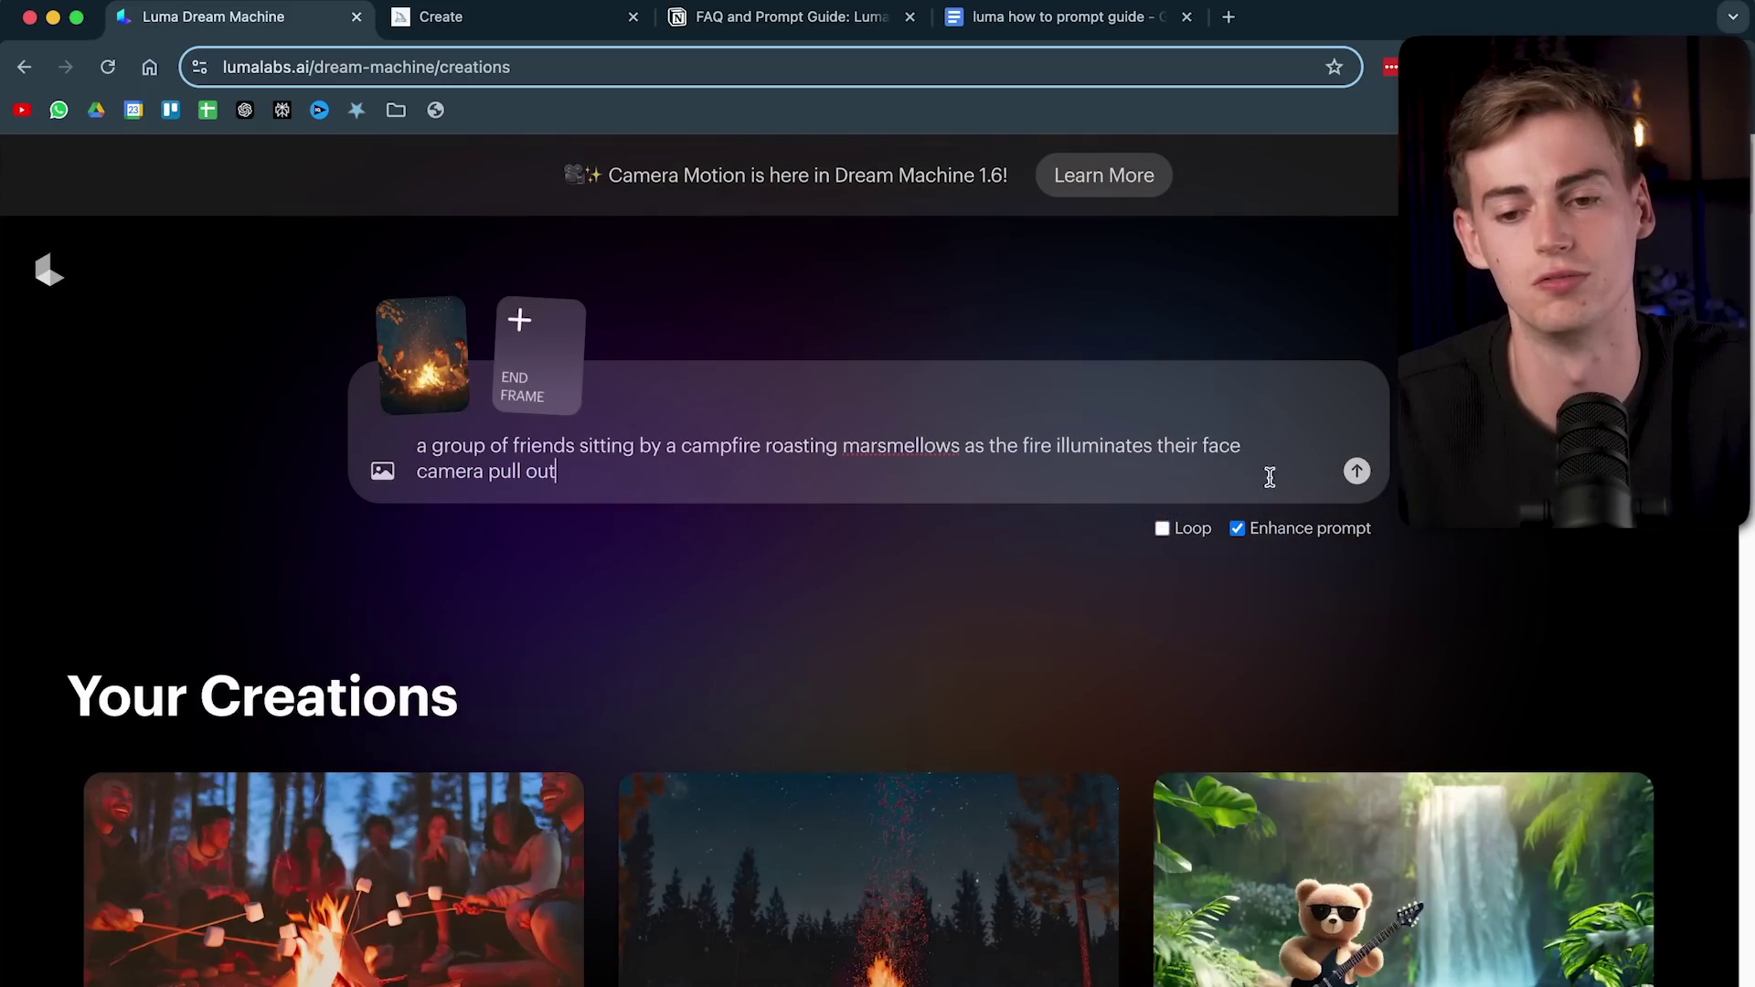
{"action": "left_click", "coordinate": [1356, 470]}
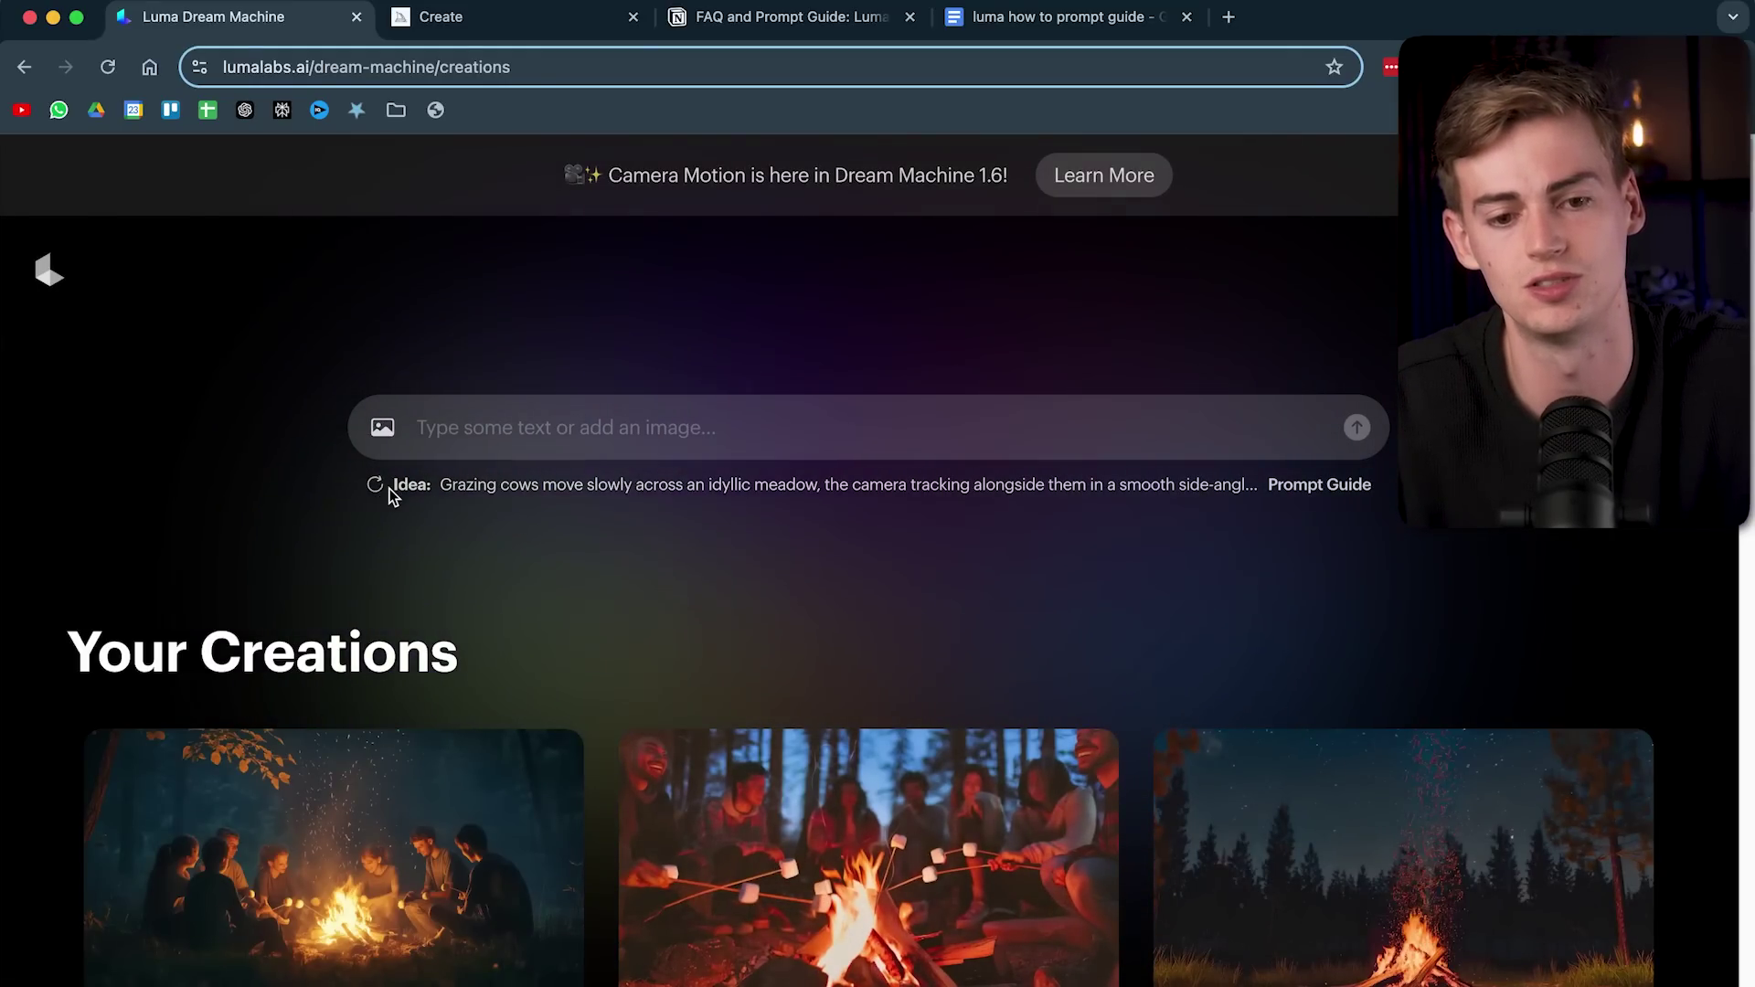
- Open the recent Claude chat about crafting prompts for Luma Labs AI video and review its attached documents and opening instructions
{"action": "left_click", "coordinate": [810, 567]}
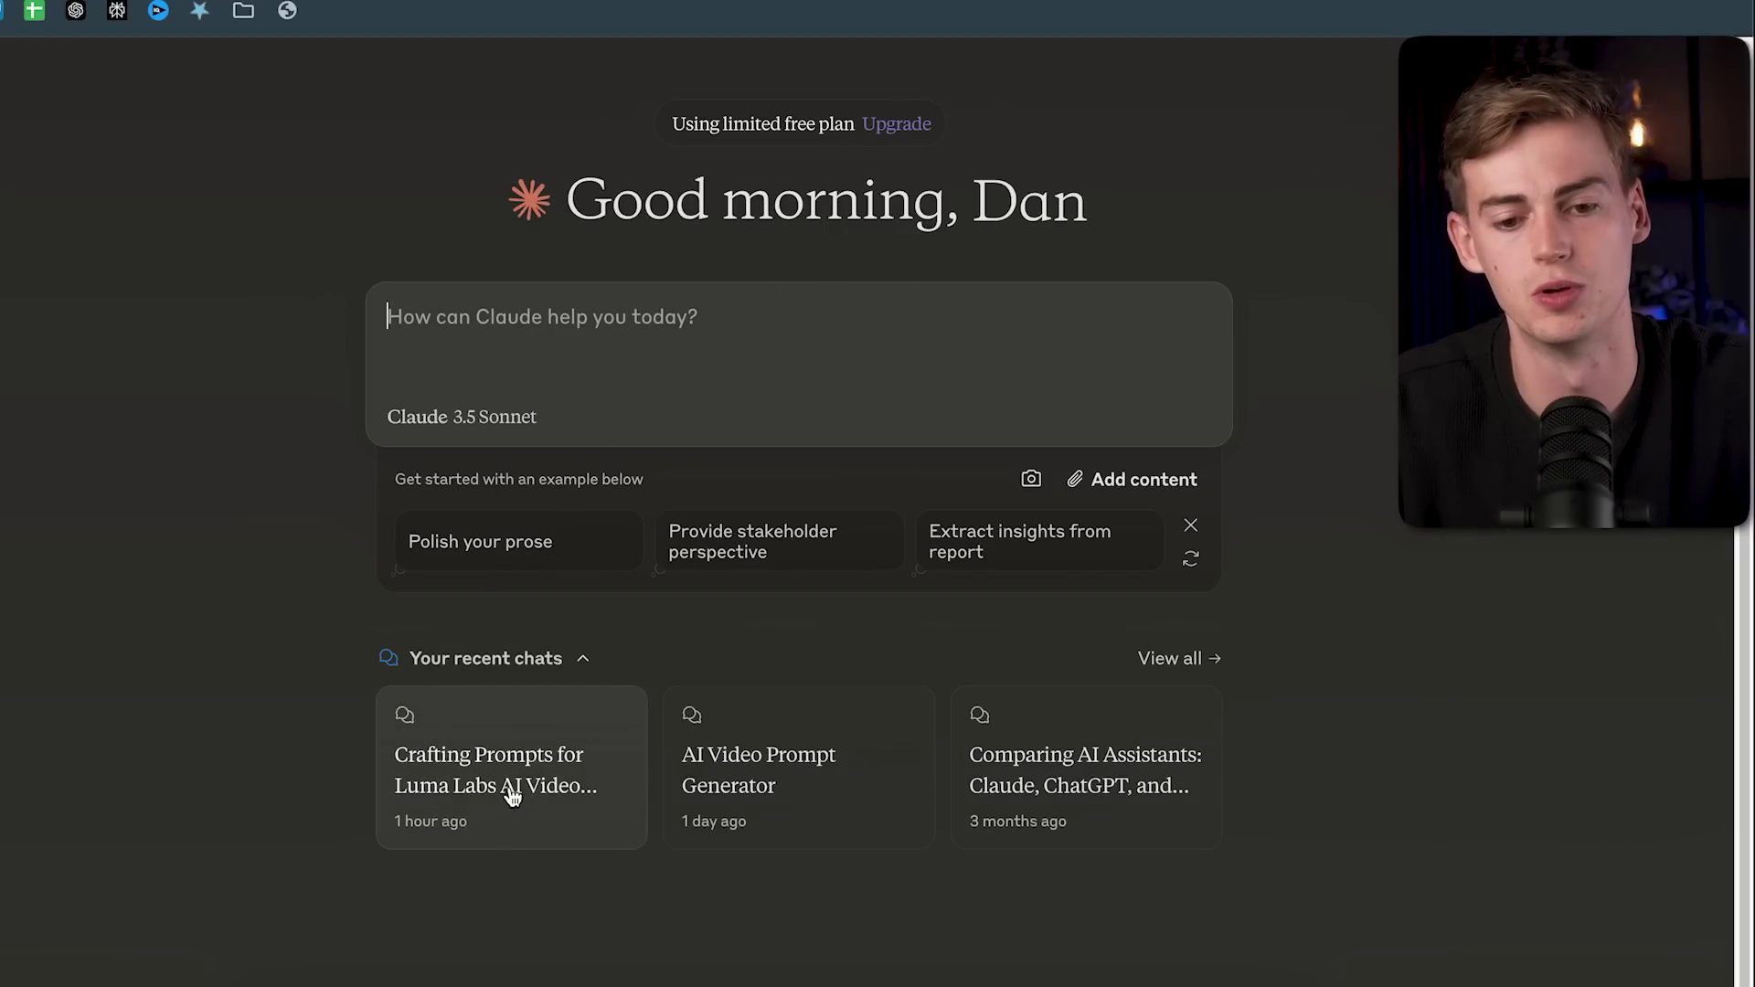
{"action": "left_click", "coordinate": [442, 764]}
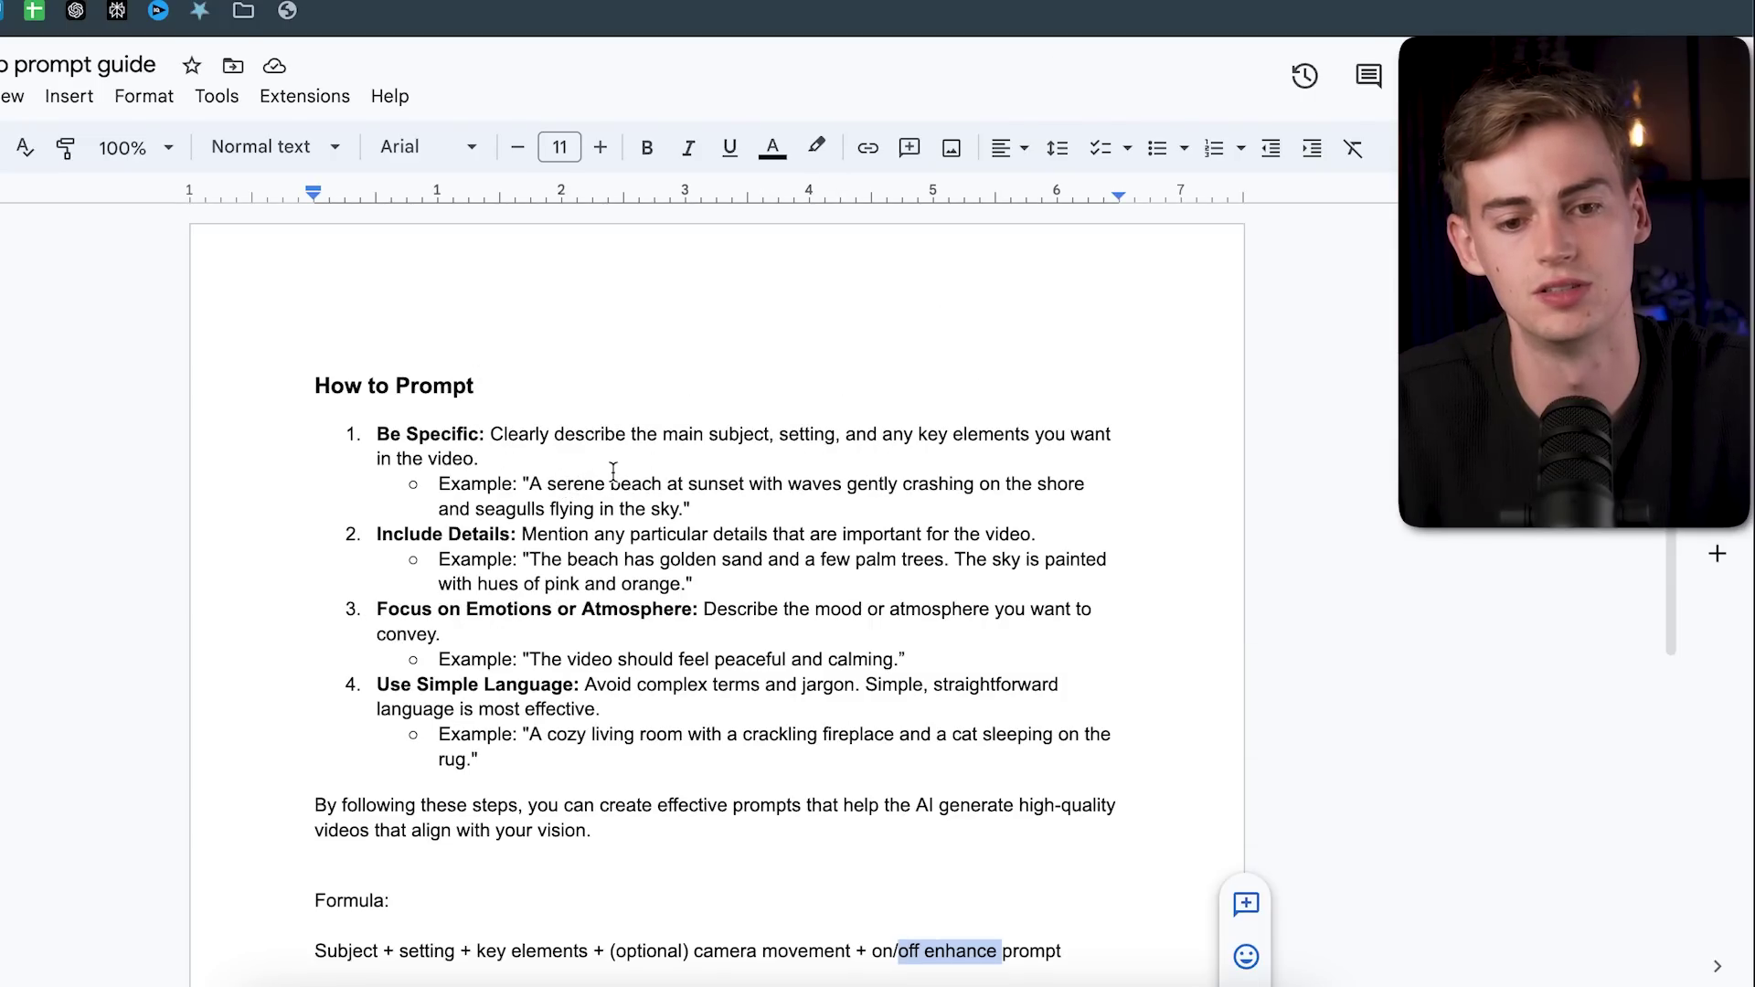
{"action": "scroll", "coordinate": [599, 475], "scroll_direction": "down", "scroll_amount": 3}
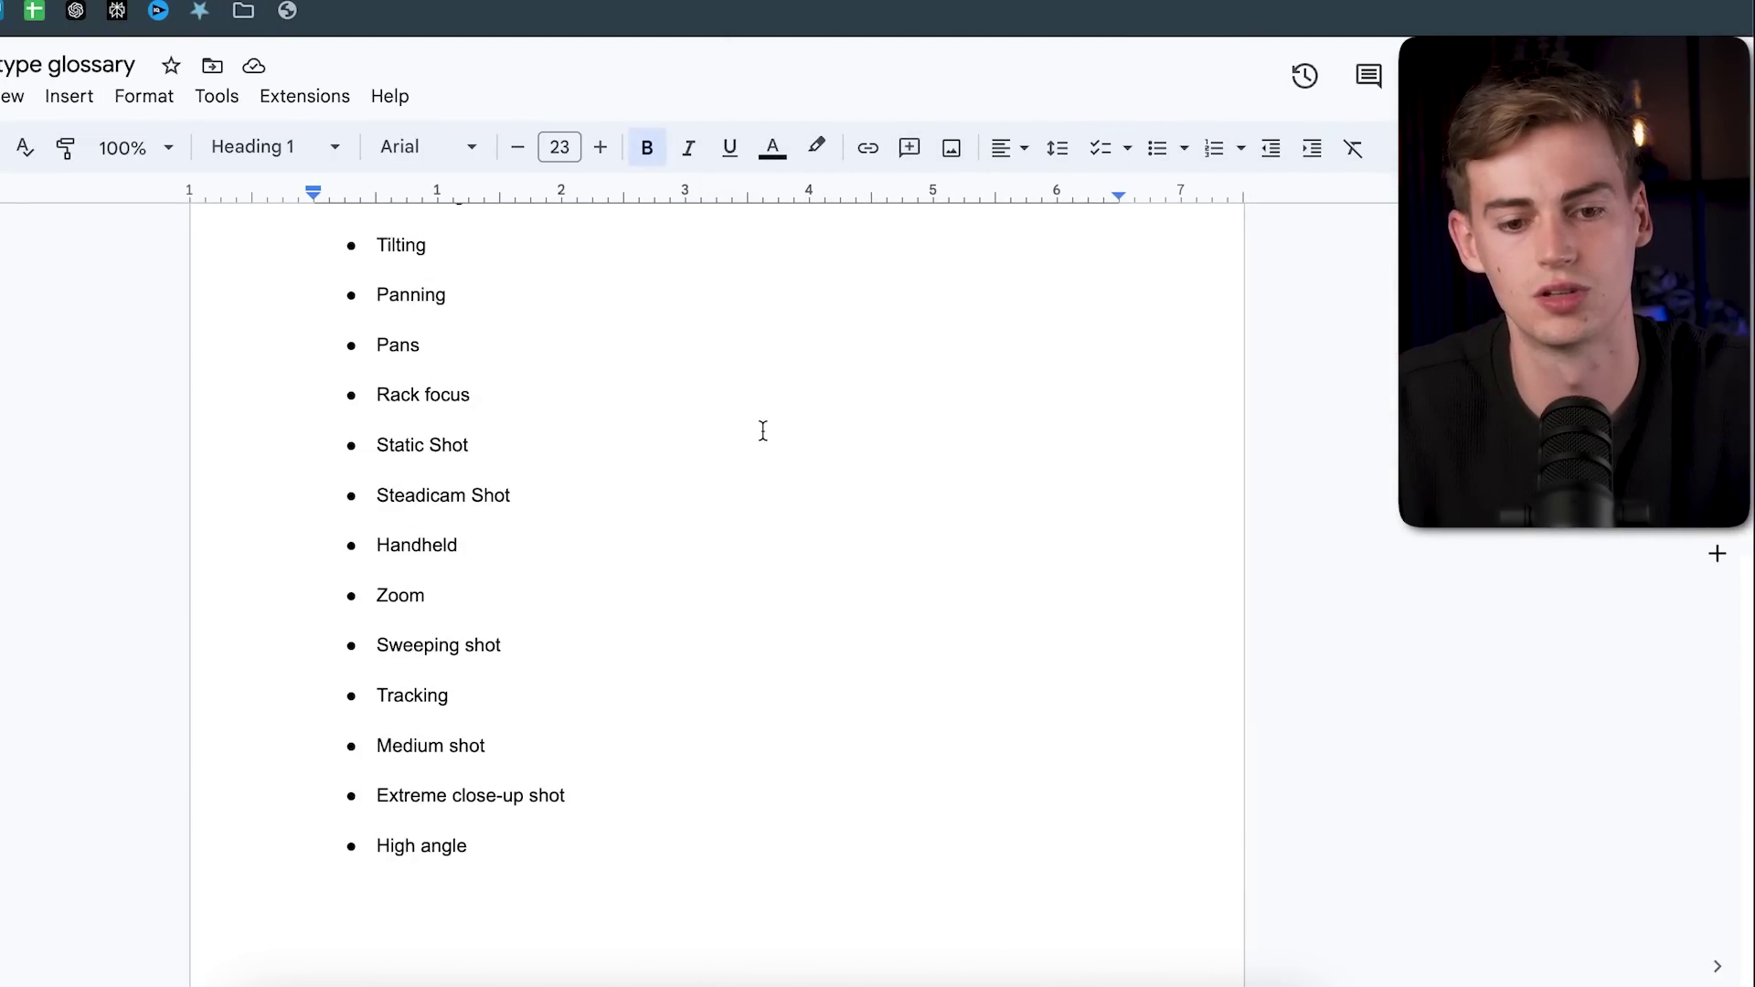
{"action": "scroll", "coordinate": [766, 429], "scroll_direction": "down", "scroll_amount": 20}
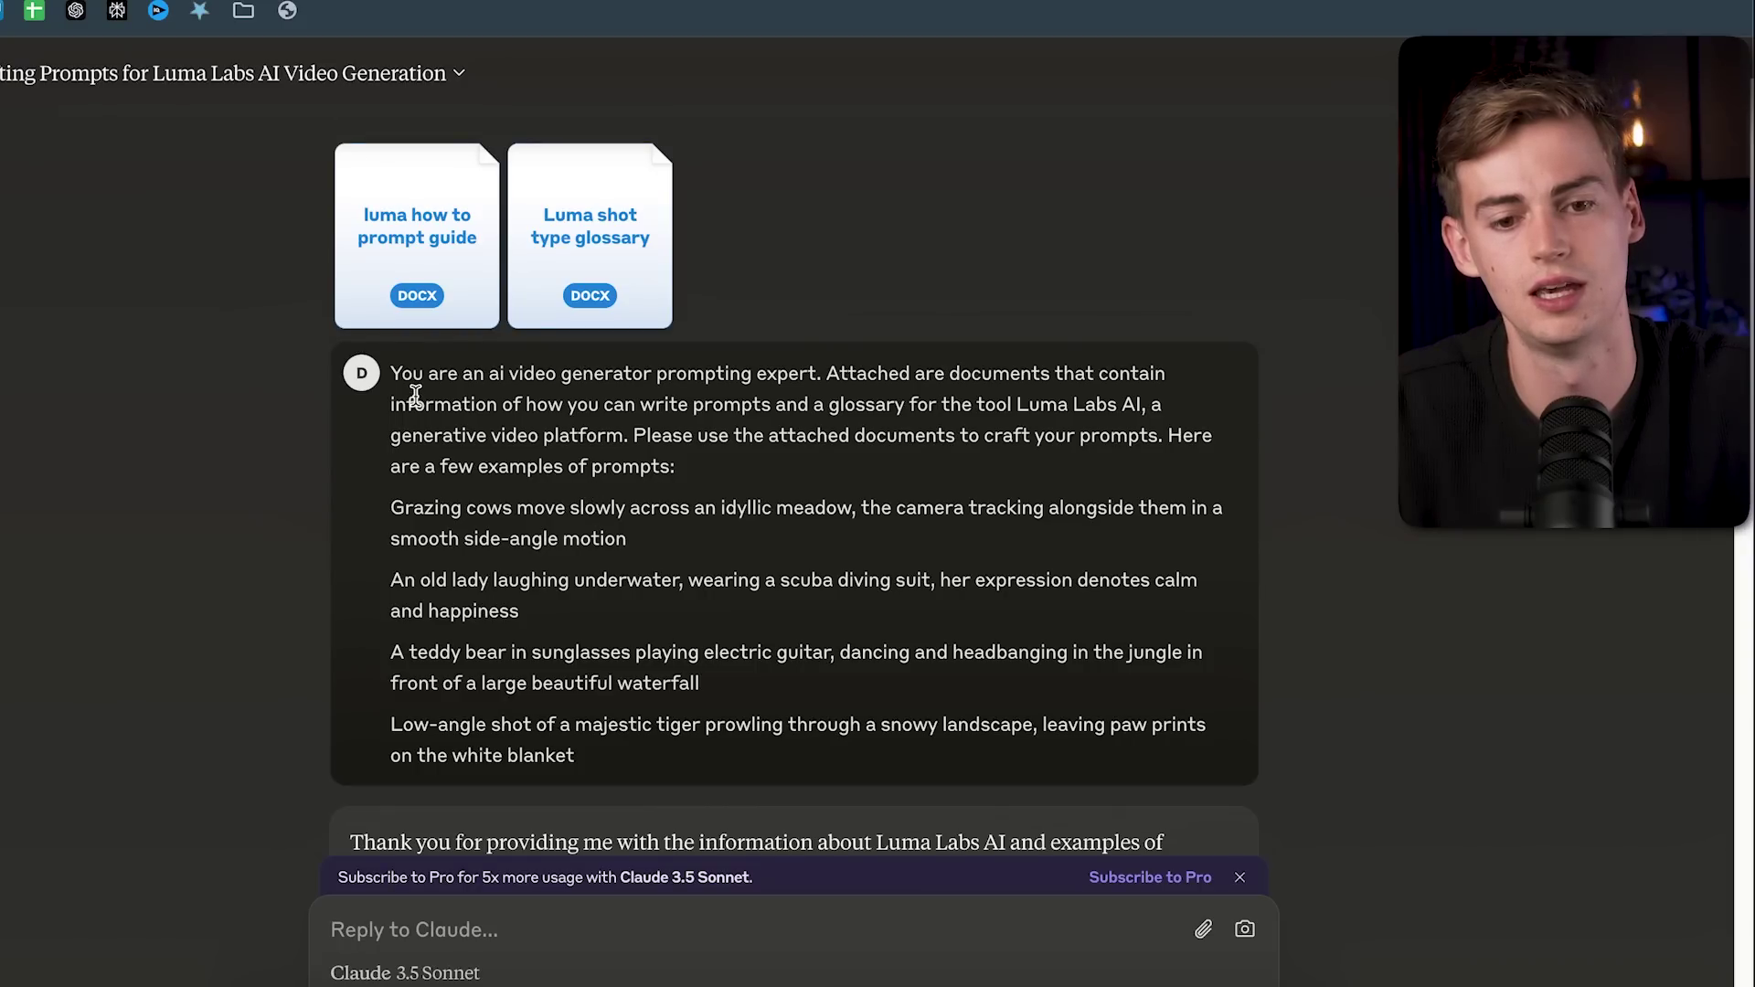
{"action": "left_click_drag", "start_coordinate": [405, 379], "coordinate": [722, 736]}
{"action": "left_click", "coordinate": [695, 695]}
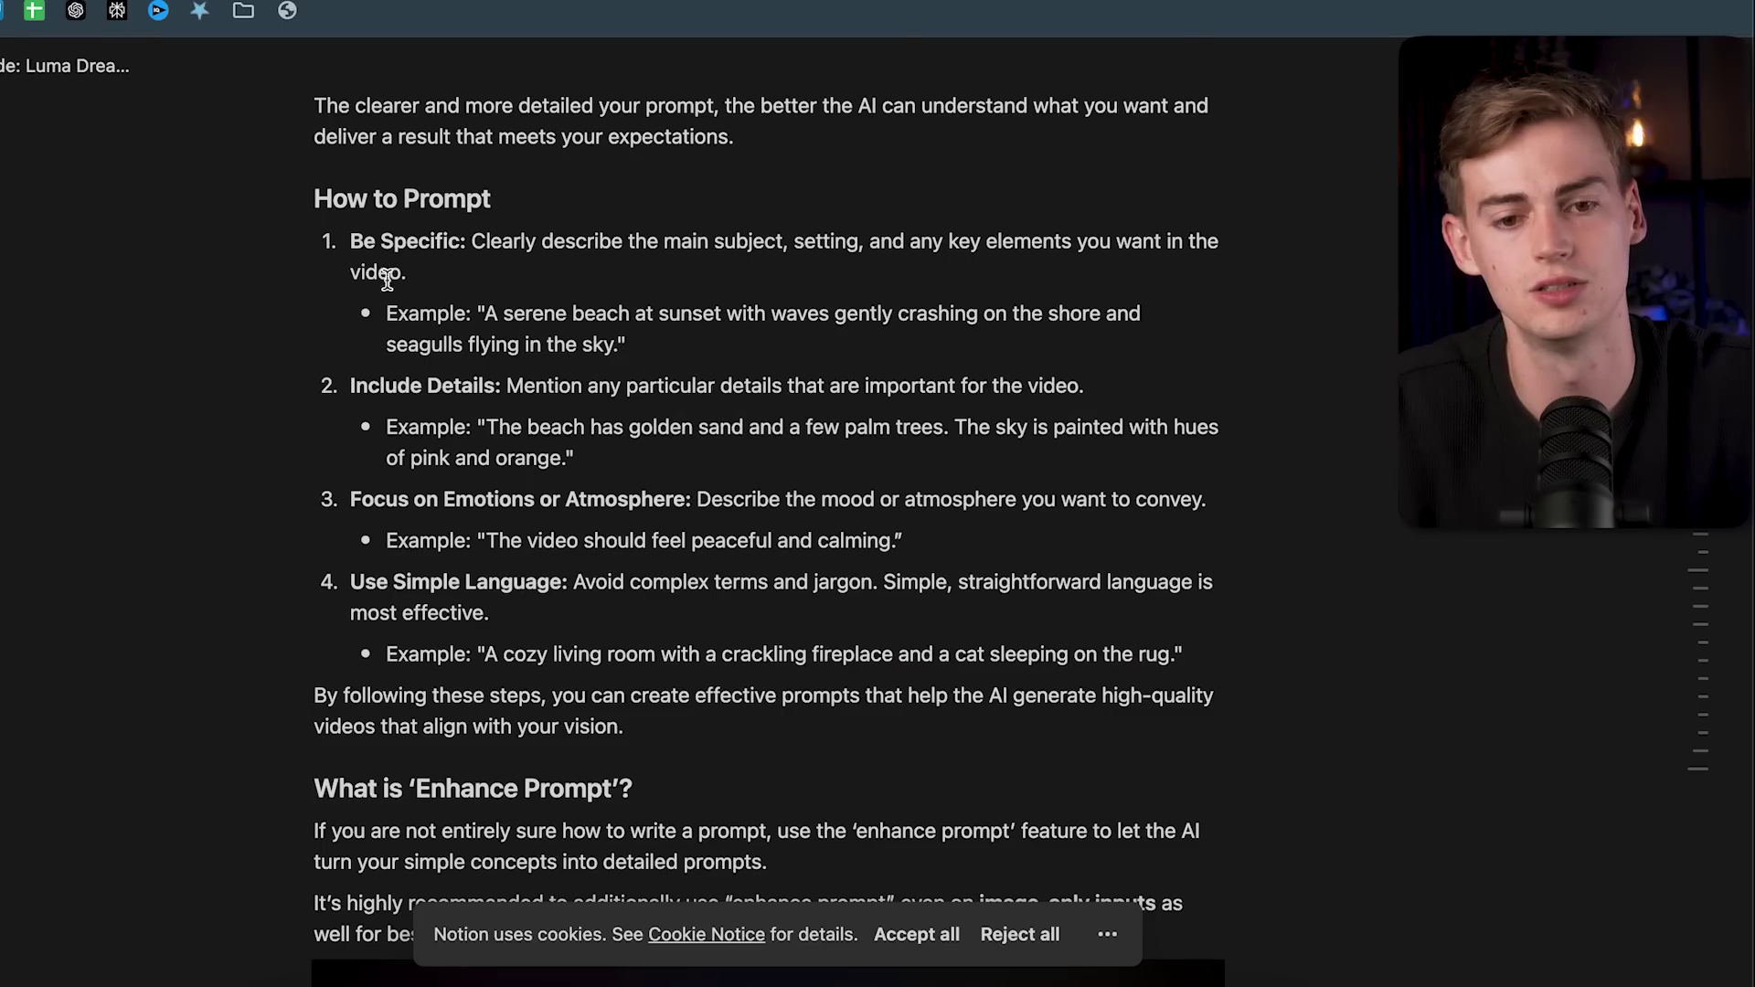
- Find the Advanced Techniques section with the camera shot and motion glossaries through the Luma prompt guide's table of contents
{"action": "scroll", "coordinate": [389, 279], "scroll_direction": "up", "scroll_amount": 10}
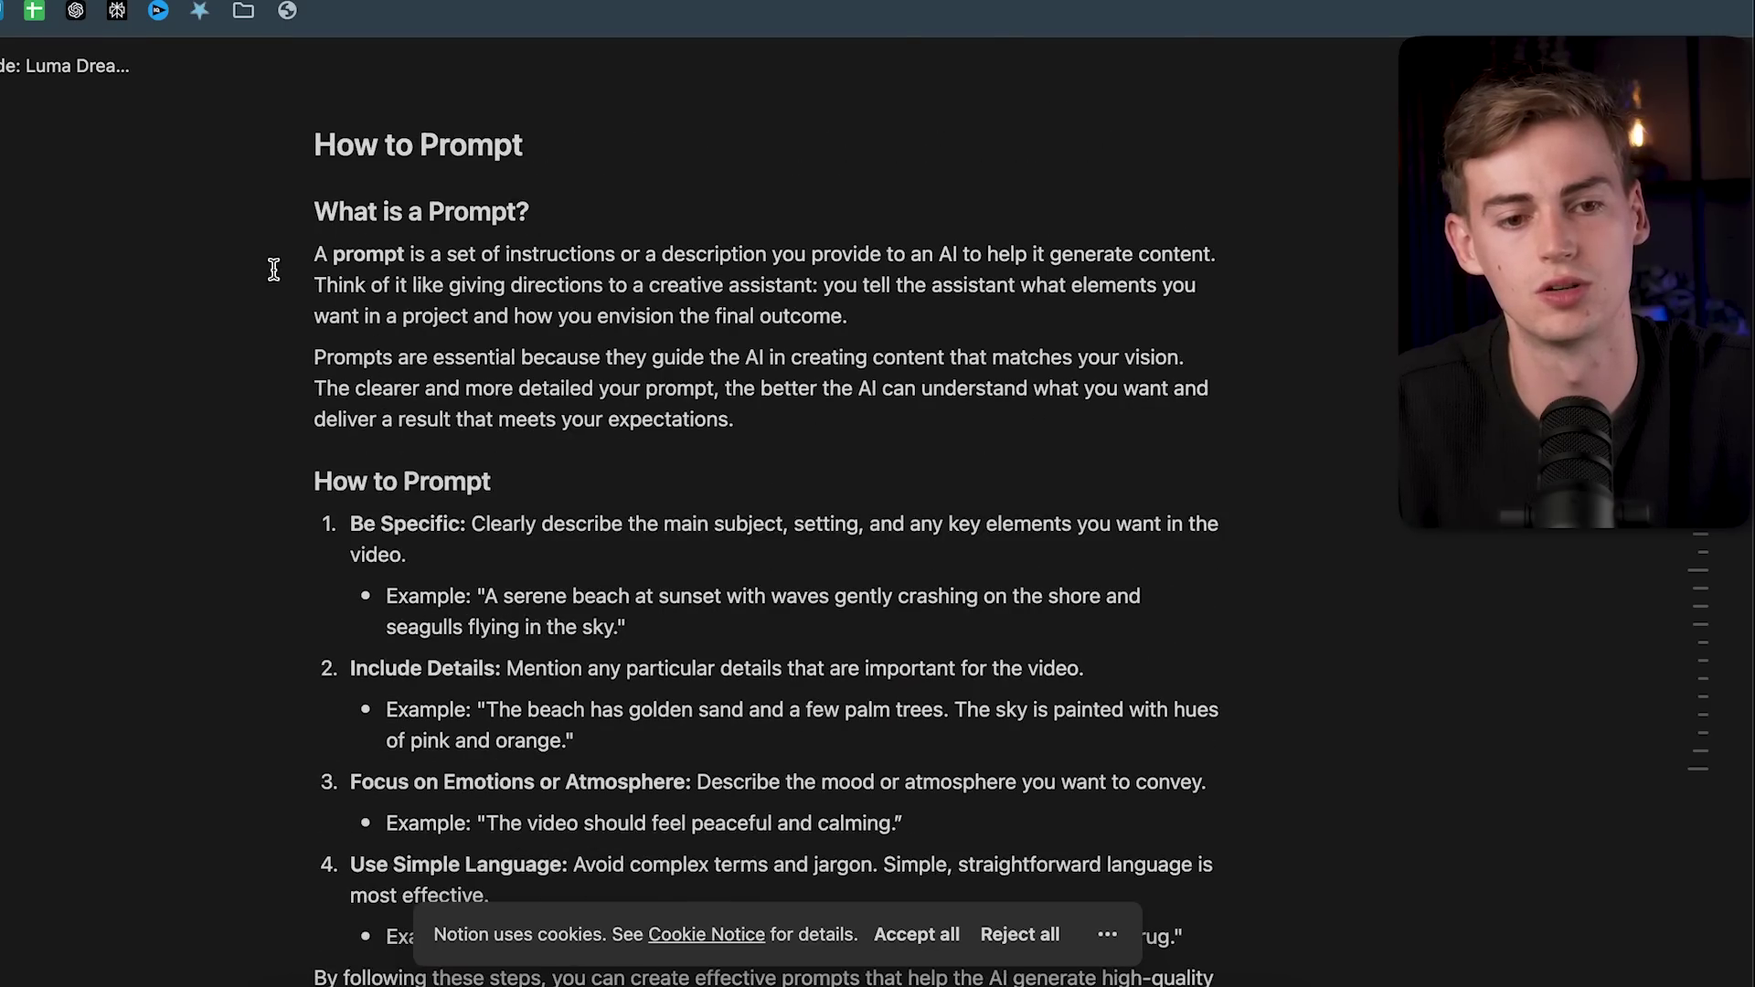
{"action": "scroll", "coordinate": [275, 283], "scroll_direction": "up", "scroll_amount": 15}
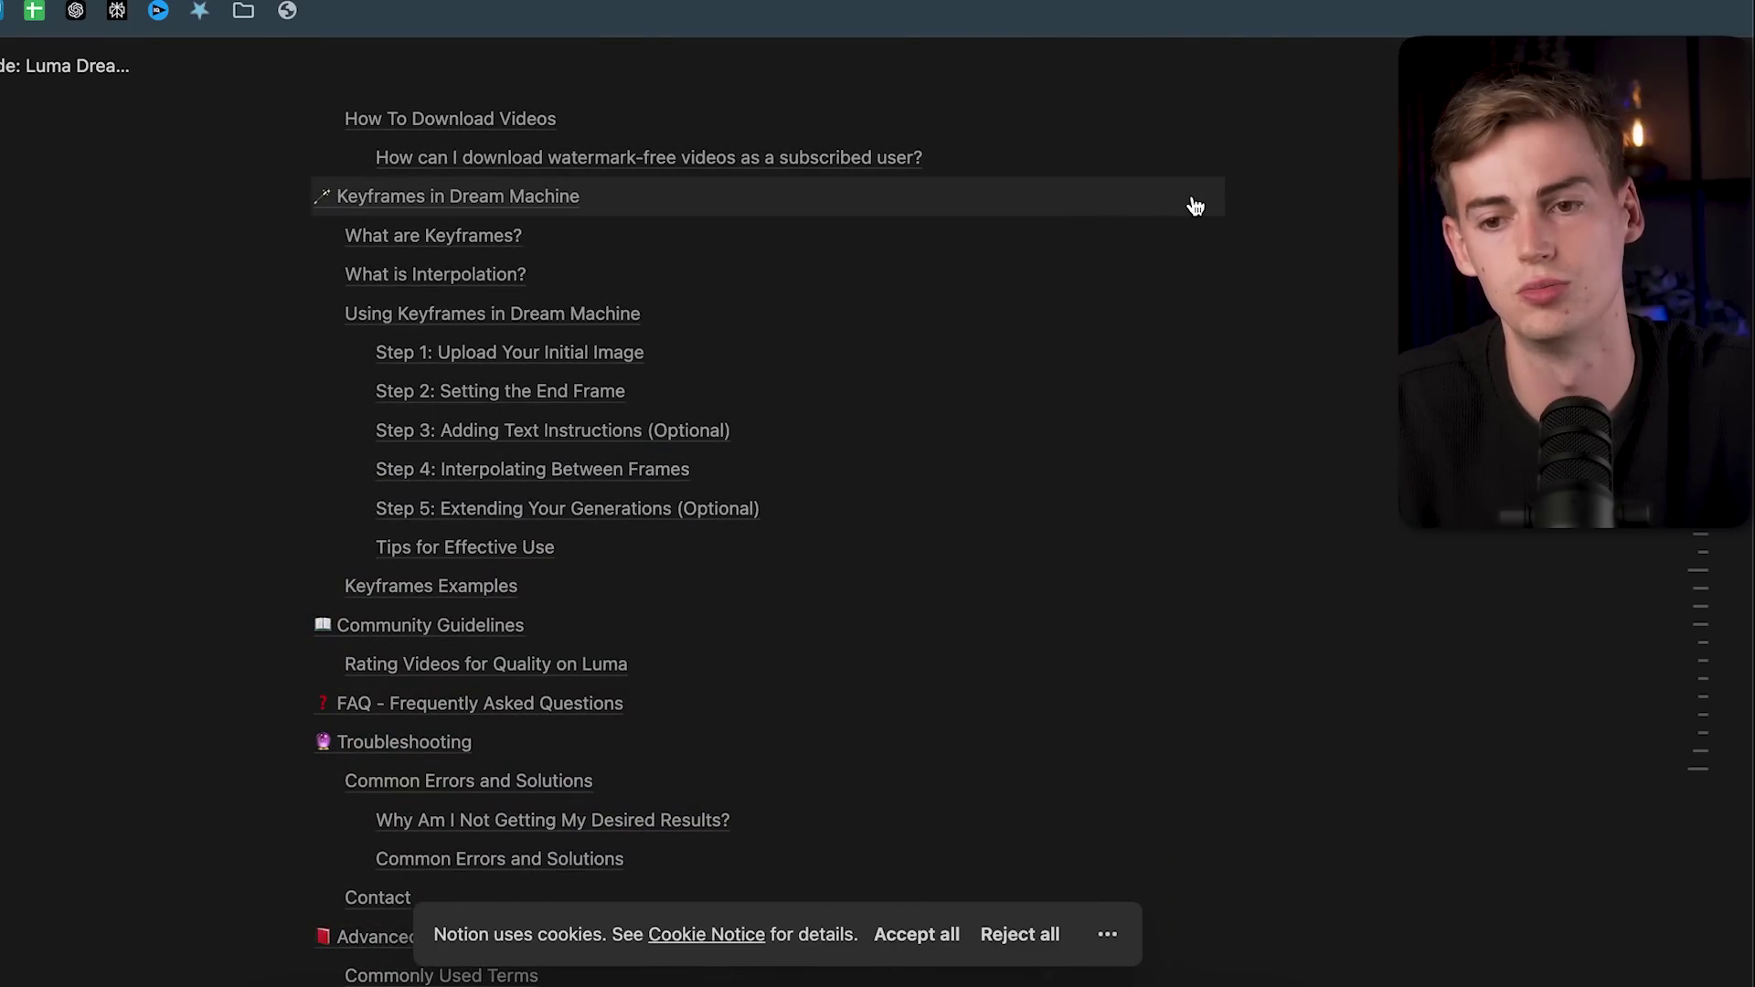
{"action": "scroll", "coordinate": [739, 281], "scroll_direction": "up", "scroll_amount": 10}
{"action": "scroll", "coordinate": [381, 584], "scroll_direction": "down", "scroll_amount": 15}
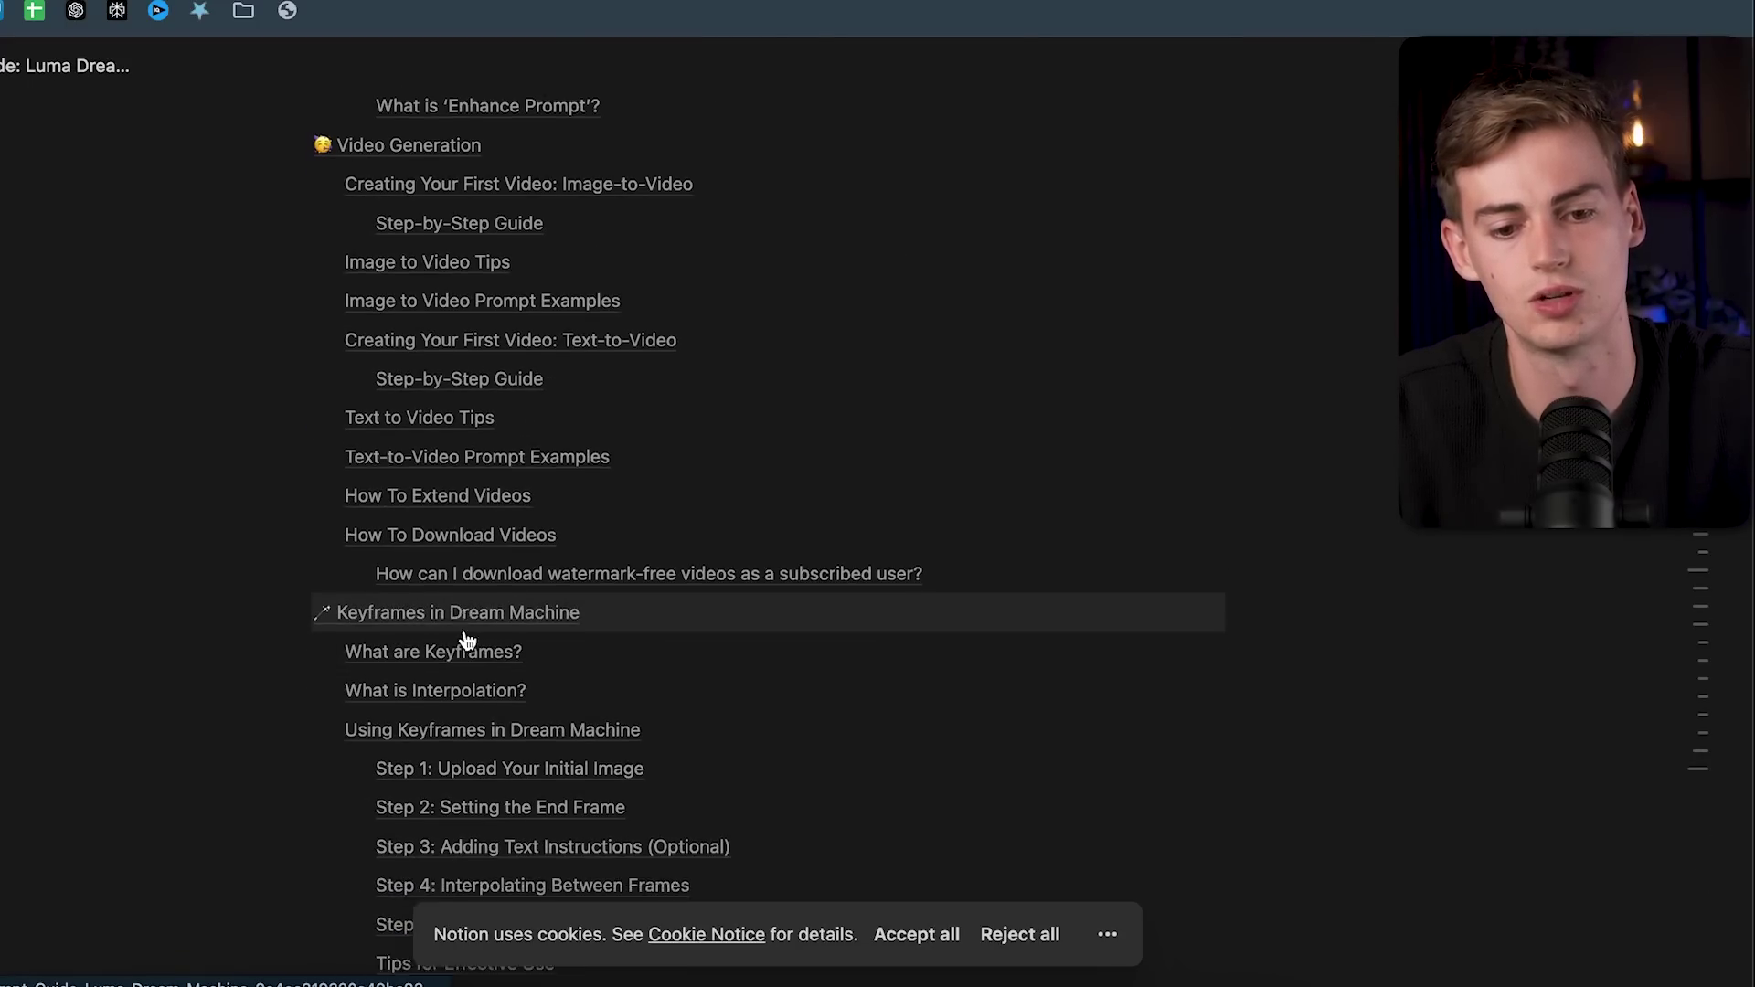
{"action": "scroll", "coordinate": [439, 681], "scroll_direction": "down", "scroll_amount": 3}
{"action": "left_click", "coordinate": [419, 696]}
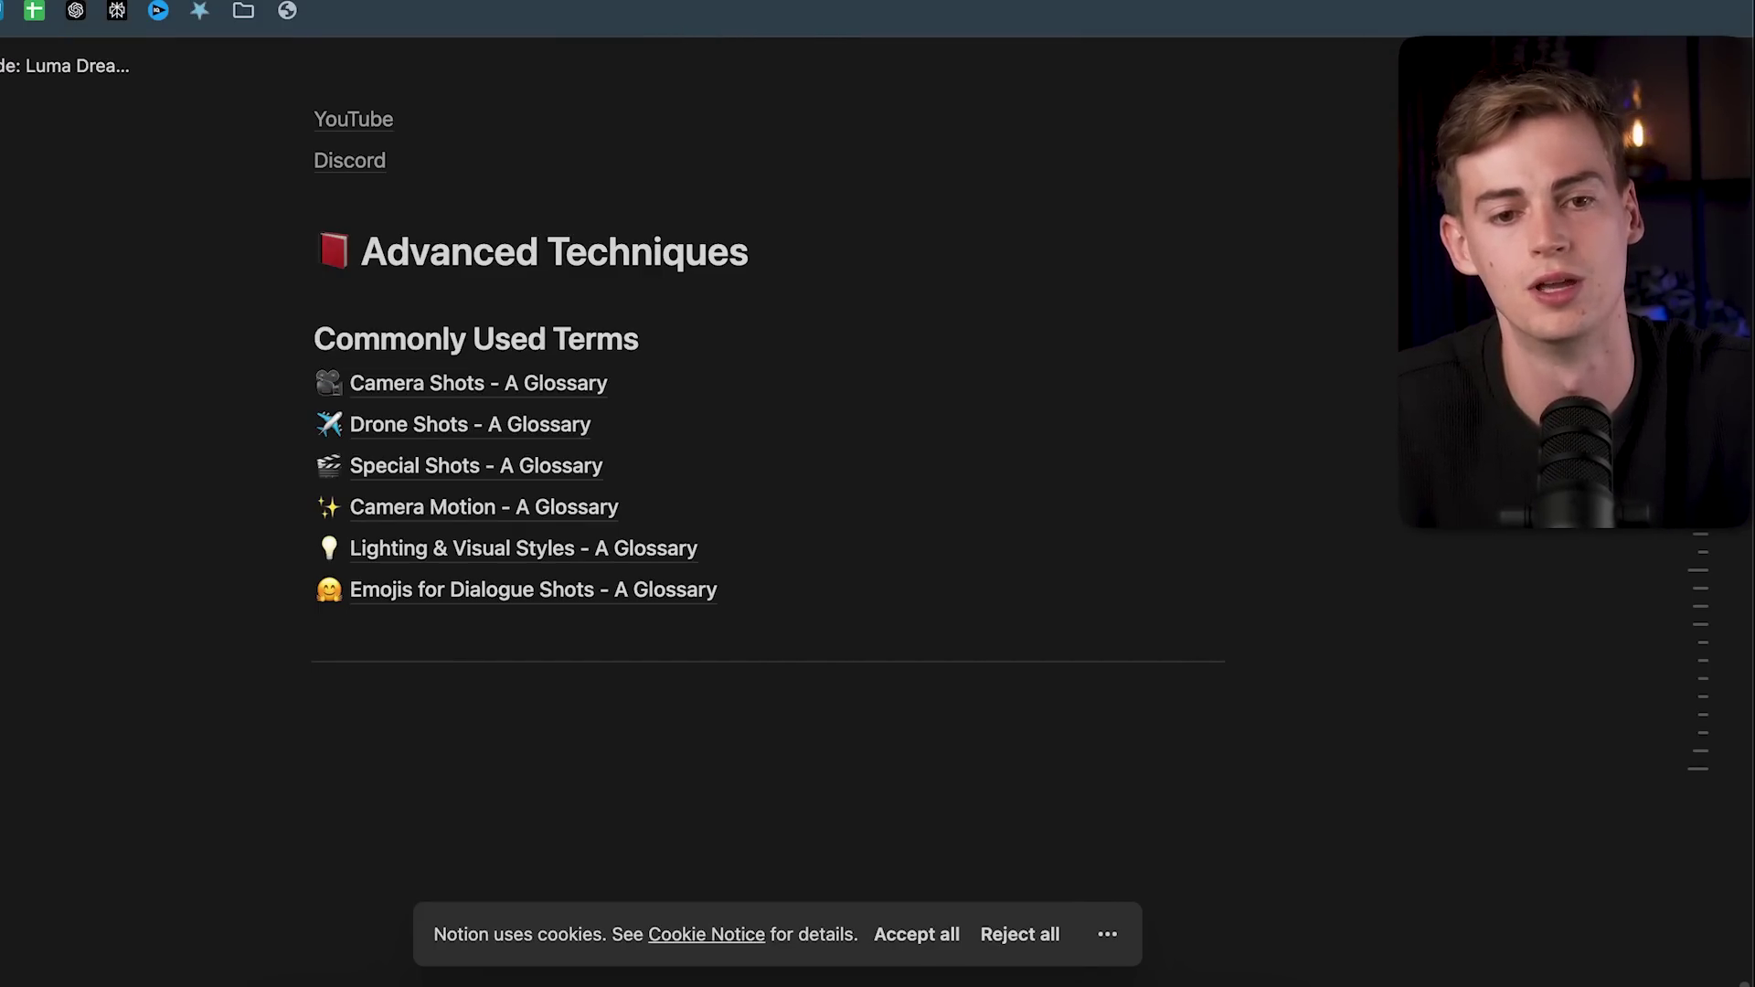
- Return to the Claude prompt-crafting chat, review its opening instructions, and send the request "give me 10 prompts"
{"action": "key", "text": "ctrl+Tab"}
{"action": "left_click_drag", "start_coordinate": [390, 373], "coordinate": [784, 751]}
{"action": "left_click", "coordinate": [1245, 544]}
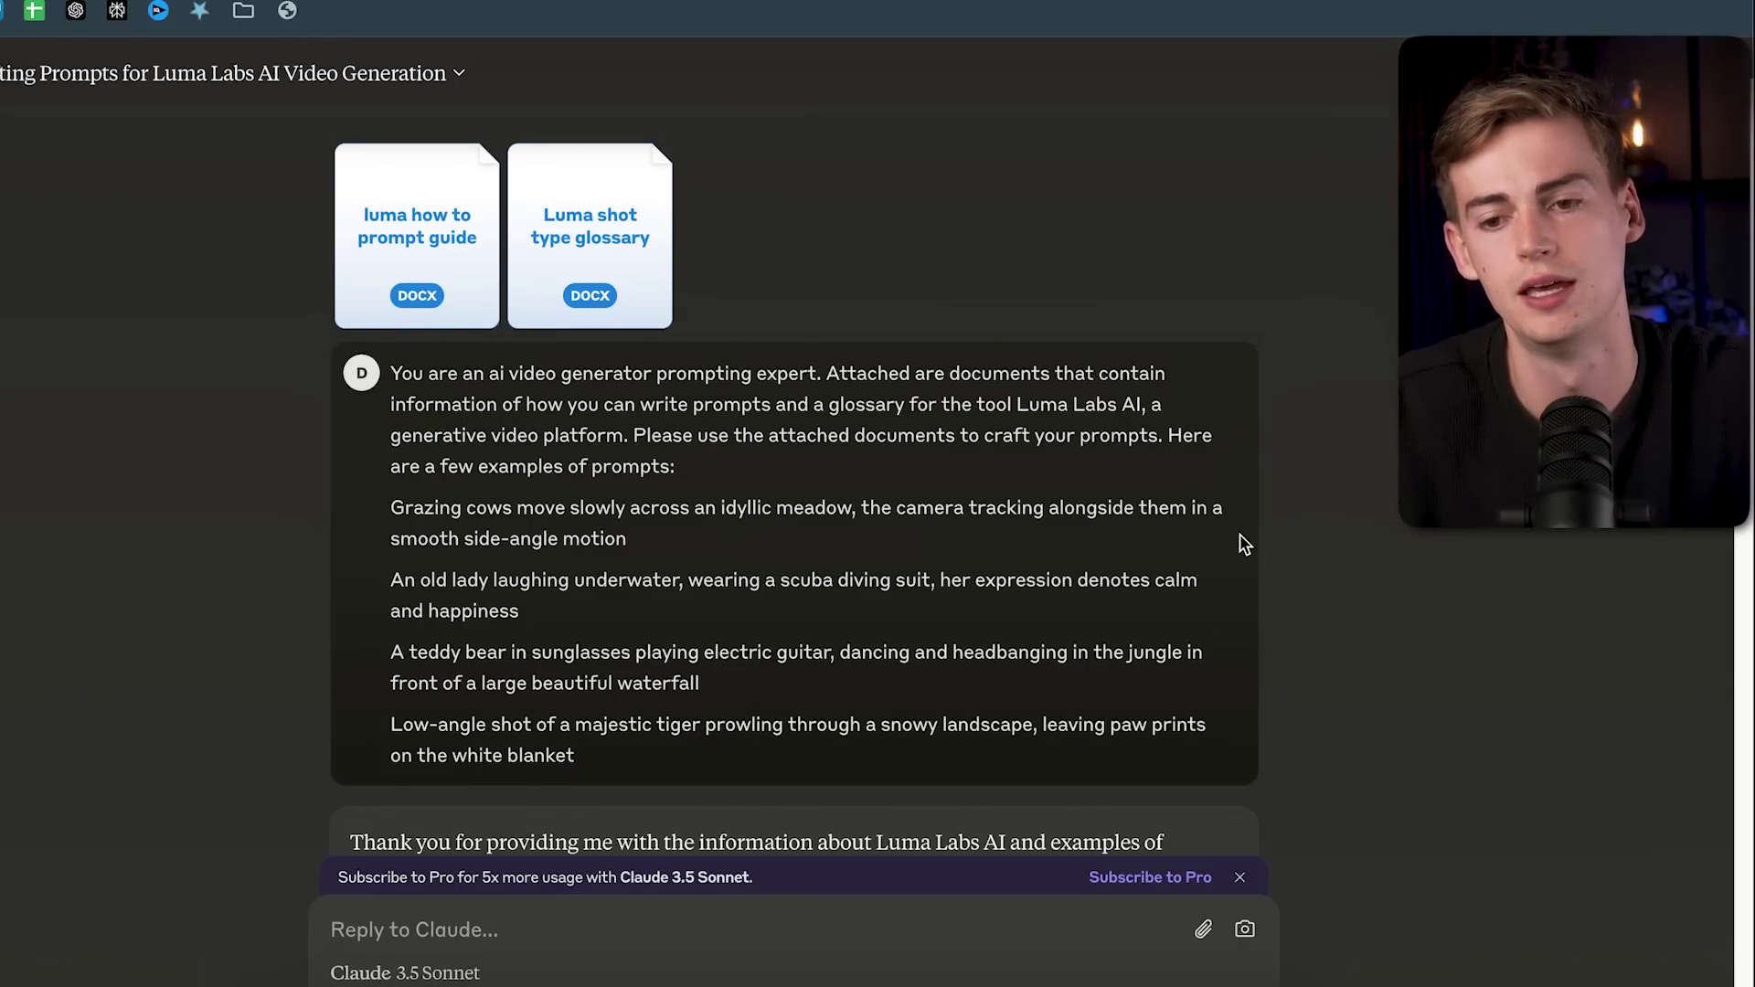
{"action": "scroll", "coordinate": [794, 475], "scroll_direction": "down", "scroll_amount": 15}
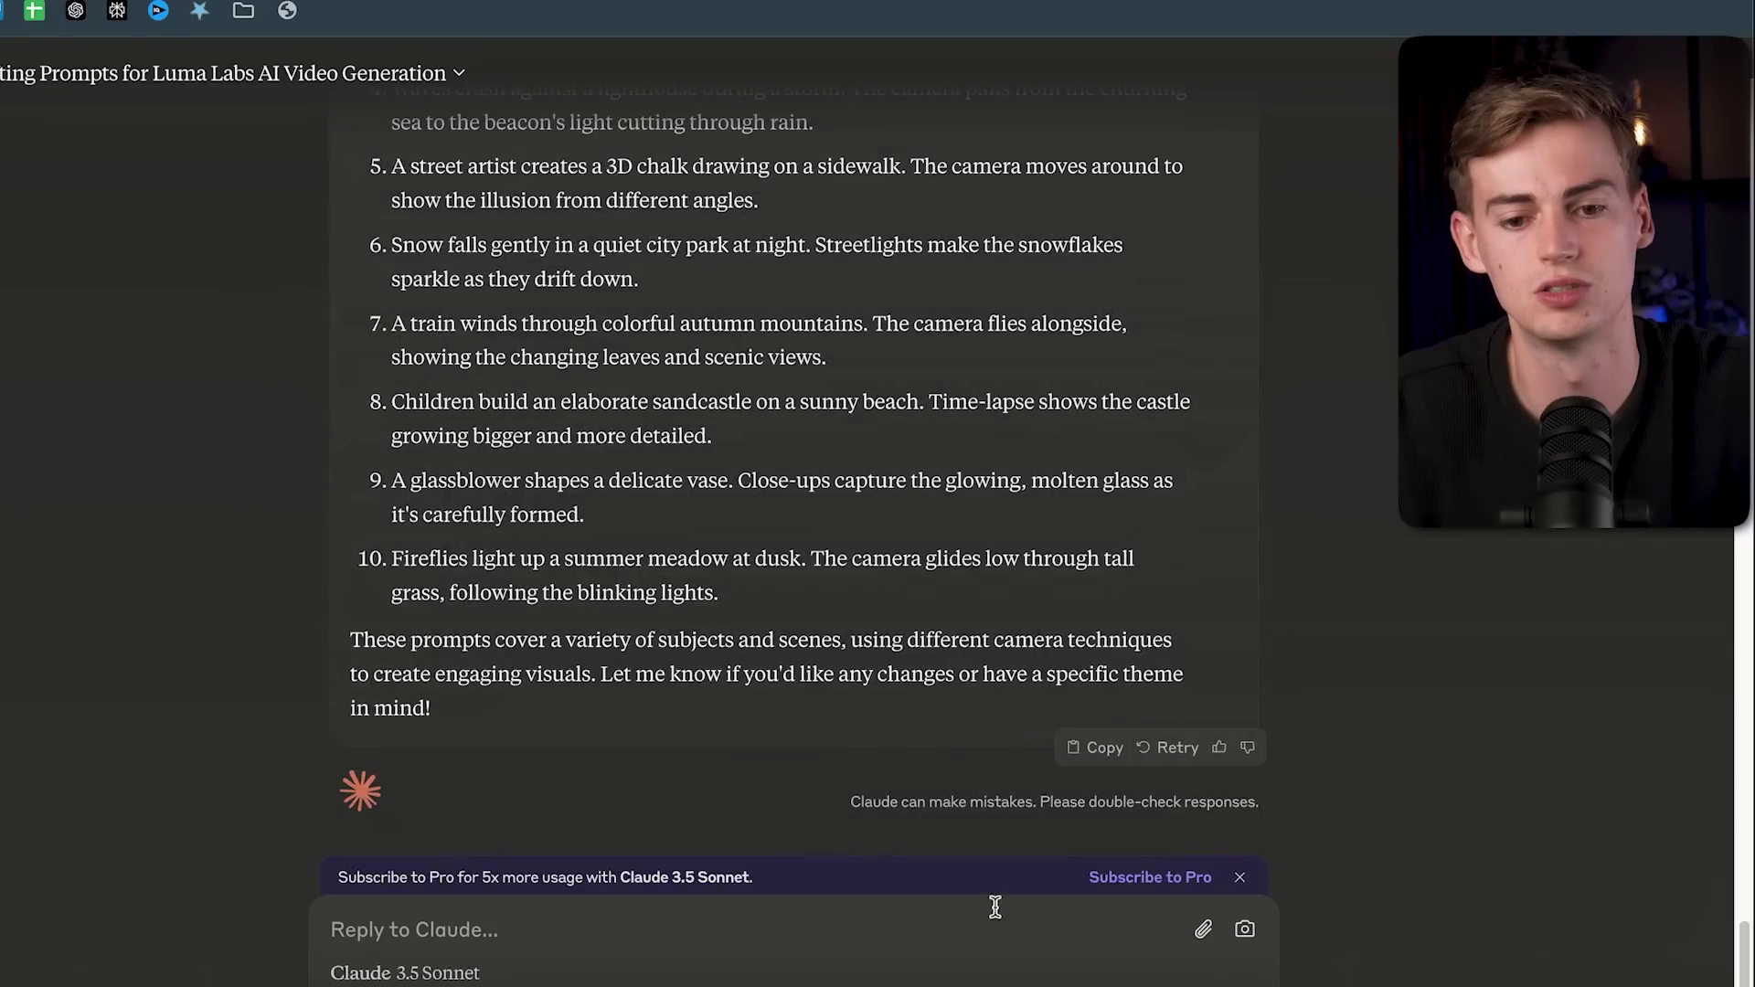
{"action": "type", "text": "give me 10 prompts"}
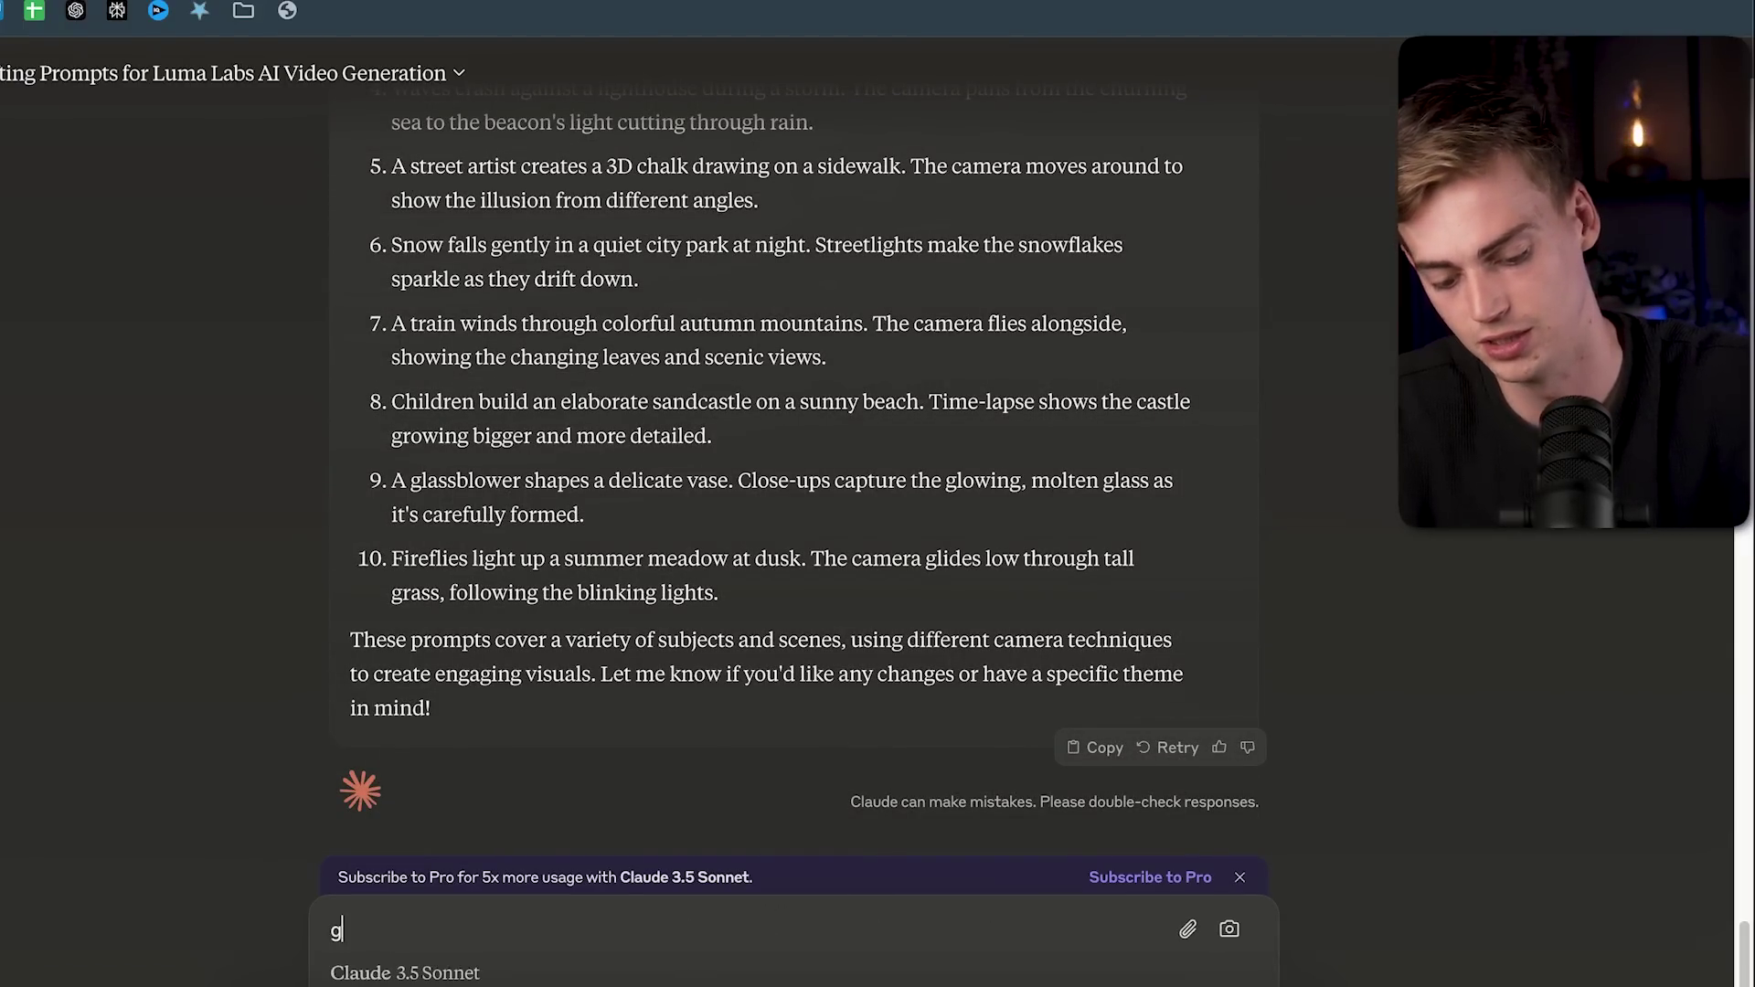
{"action": "key", "text": "Return"}
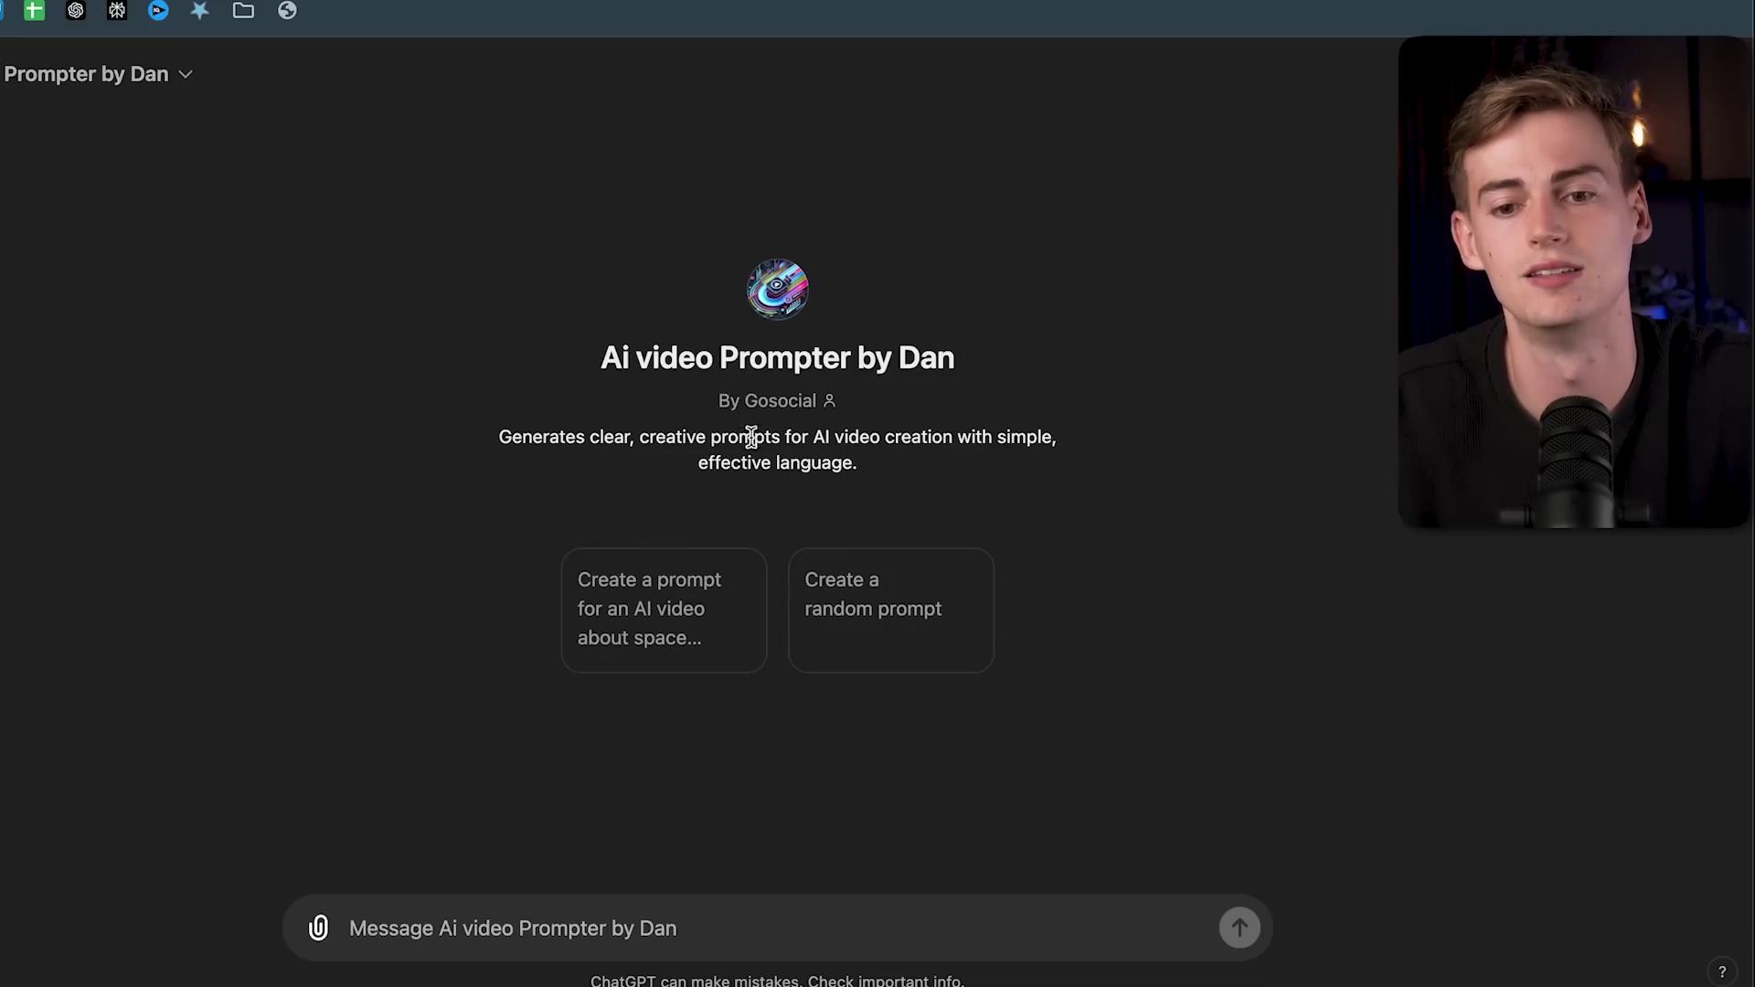
- Ask the Ai video Prompter GPT to "create 10 random prompts"
{"action": "left_click", "coordinate": [507, 918]}
{"action": "type", "text": "create"}
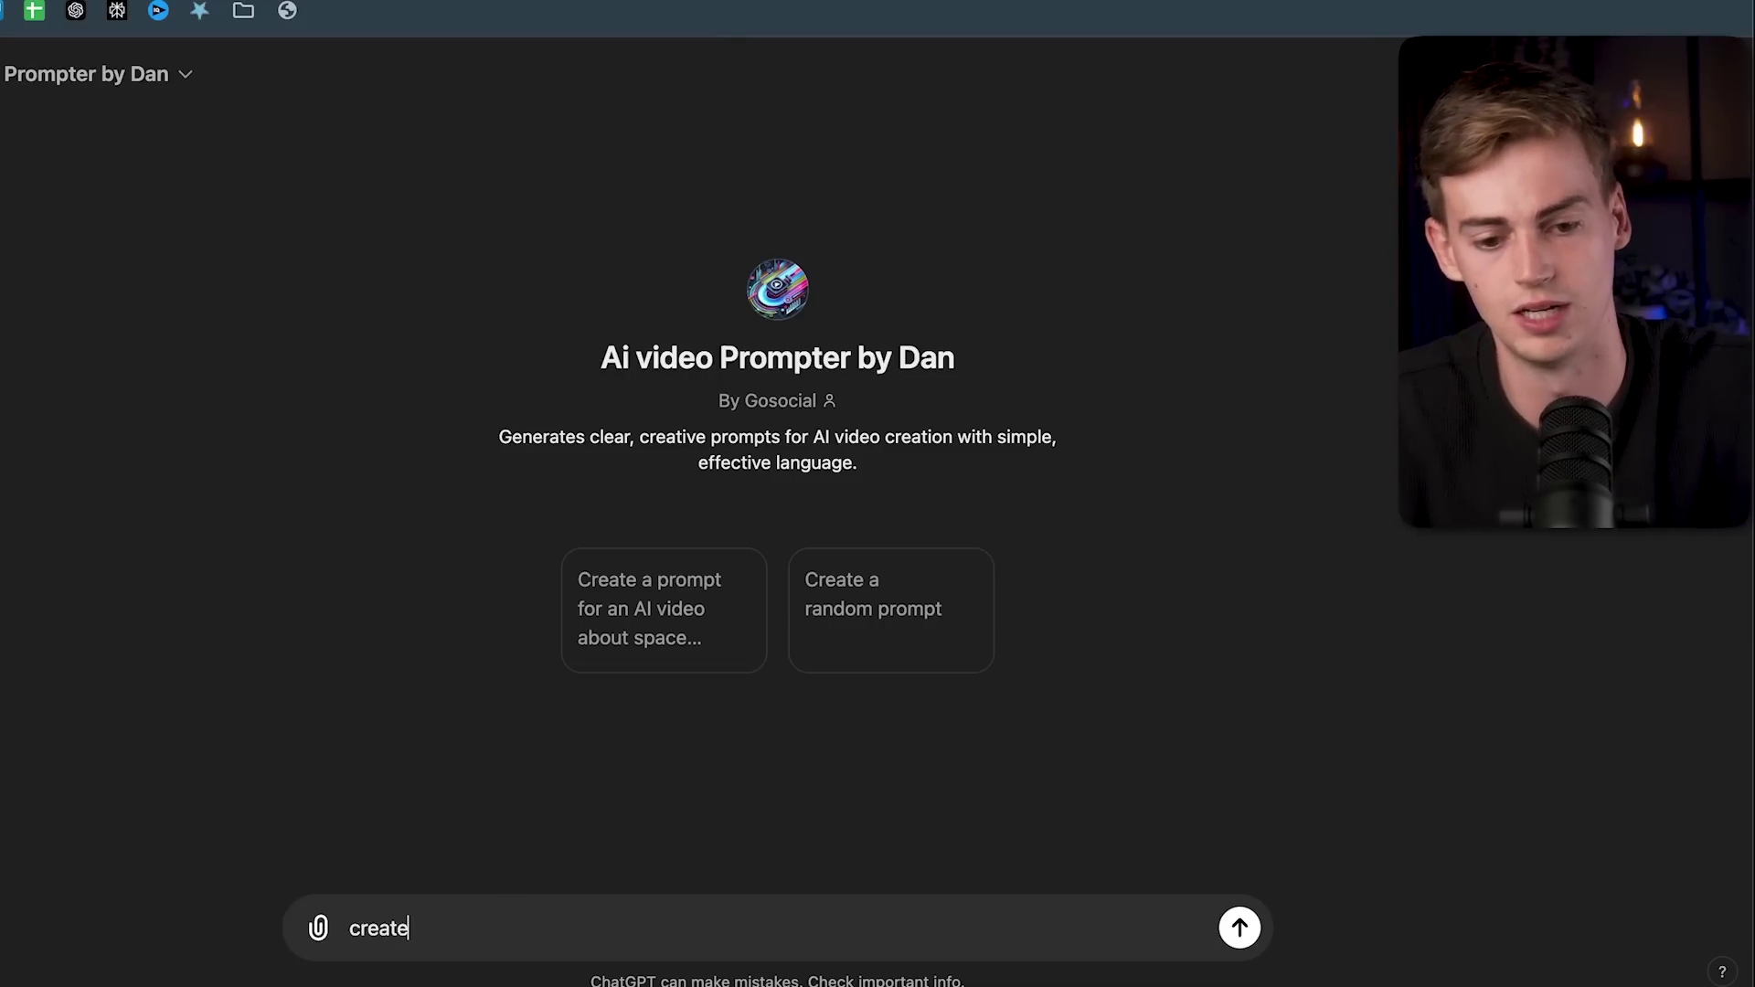
{"action": "type", "text": " 10 random prompts"}
{"action": "key", "text": "Return"}
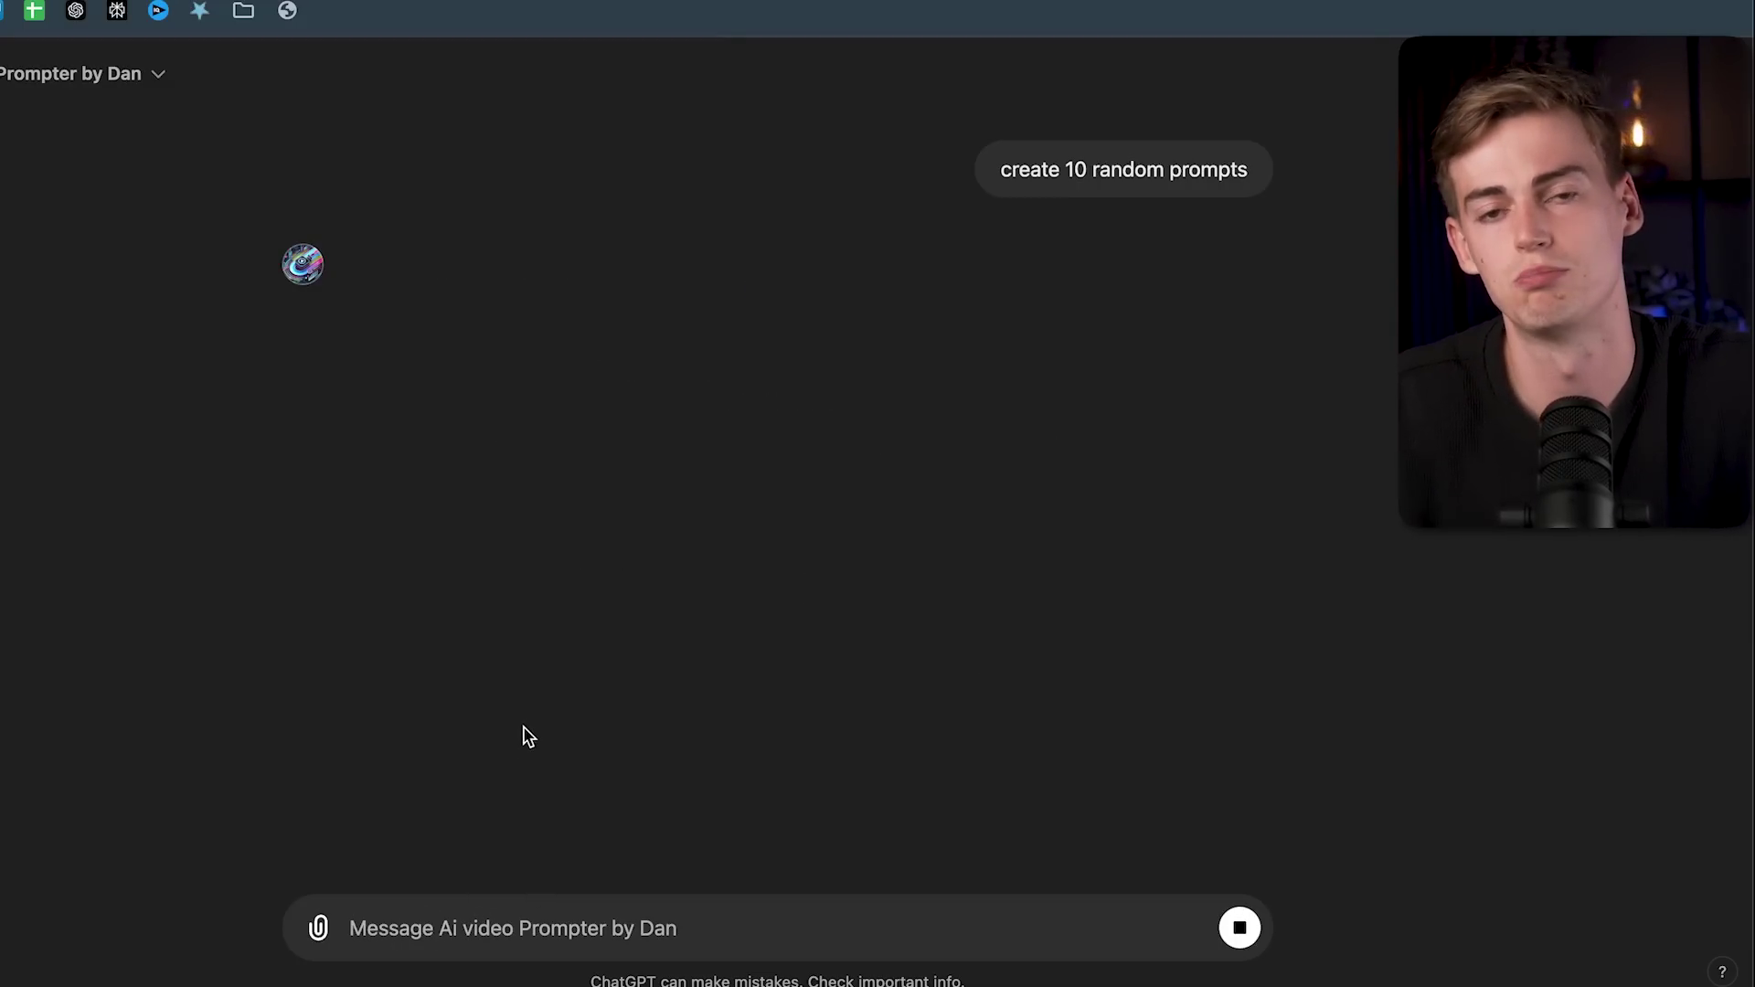
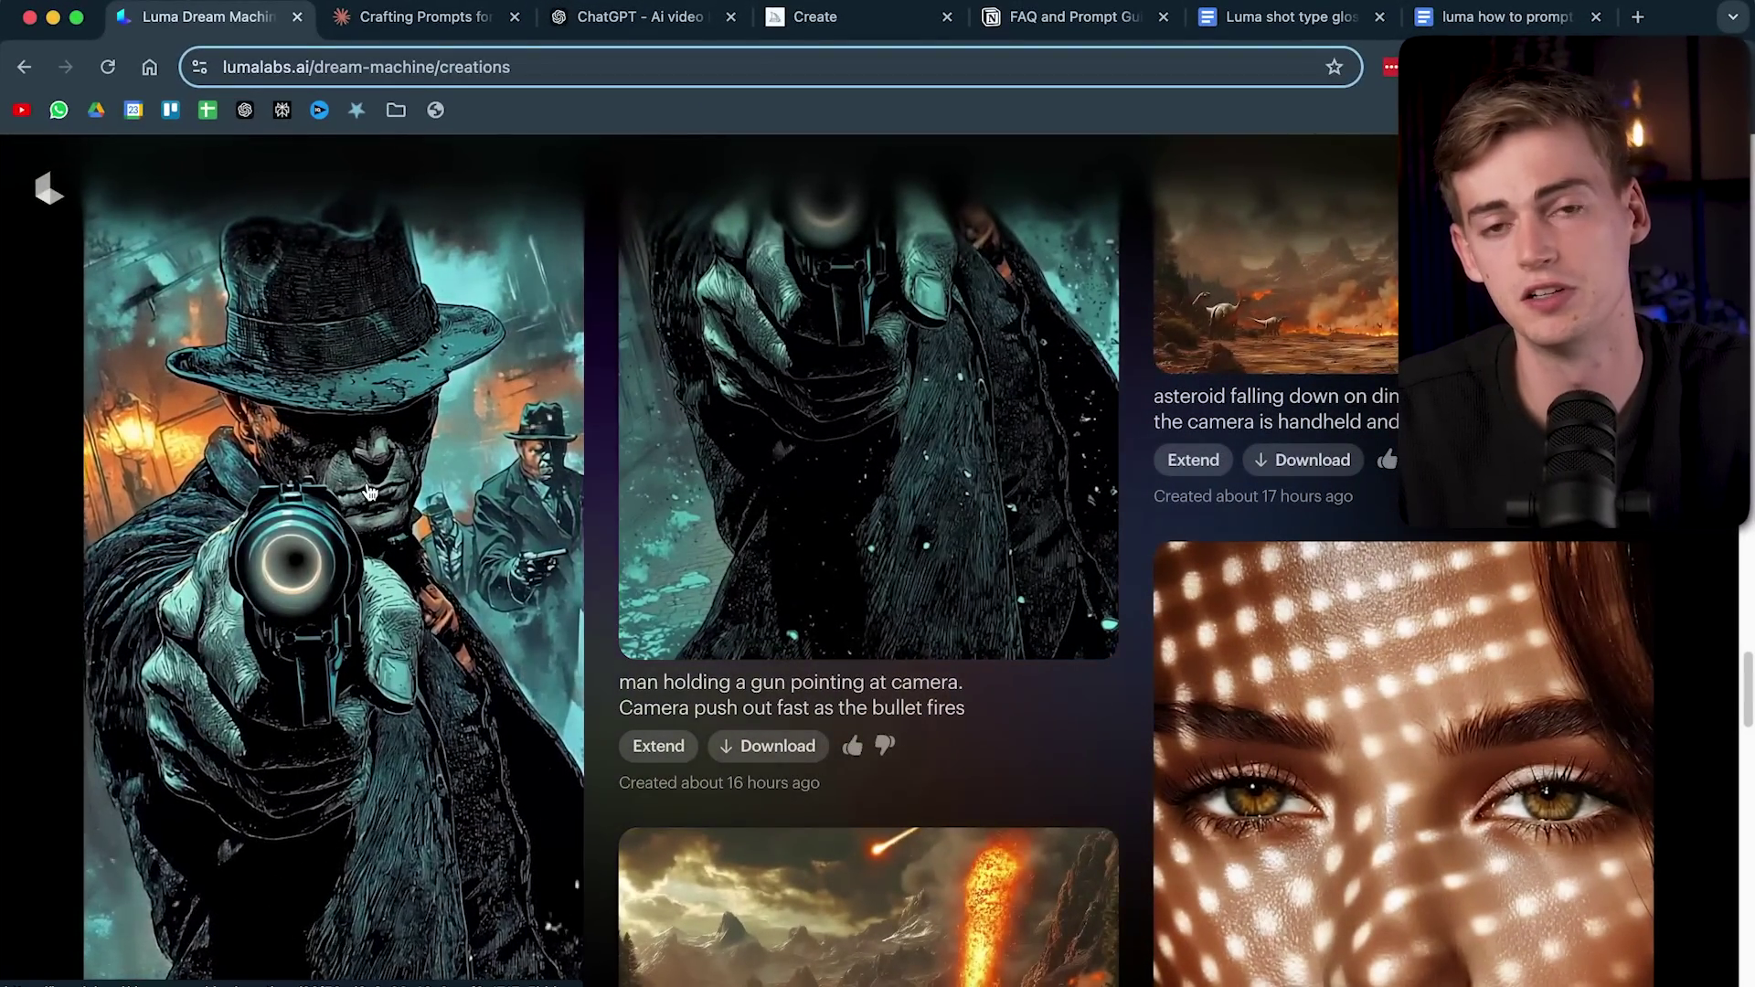
- Compare the camera movement in the generated videos of the man holding a gun on the Luma Dream Machine creations page
{"action": "scroll", "coordinate": [300, 495], "scroll_direction": "down", "scroll_amount": 1}
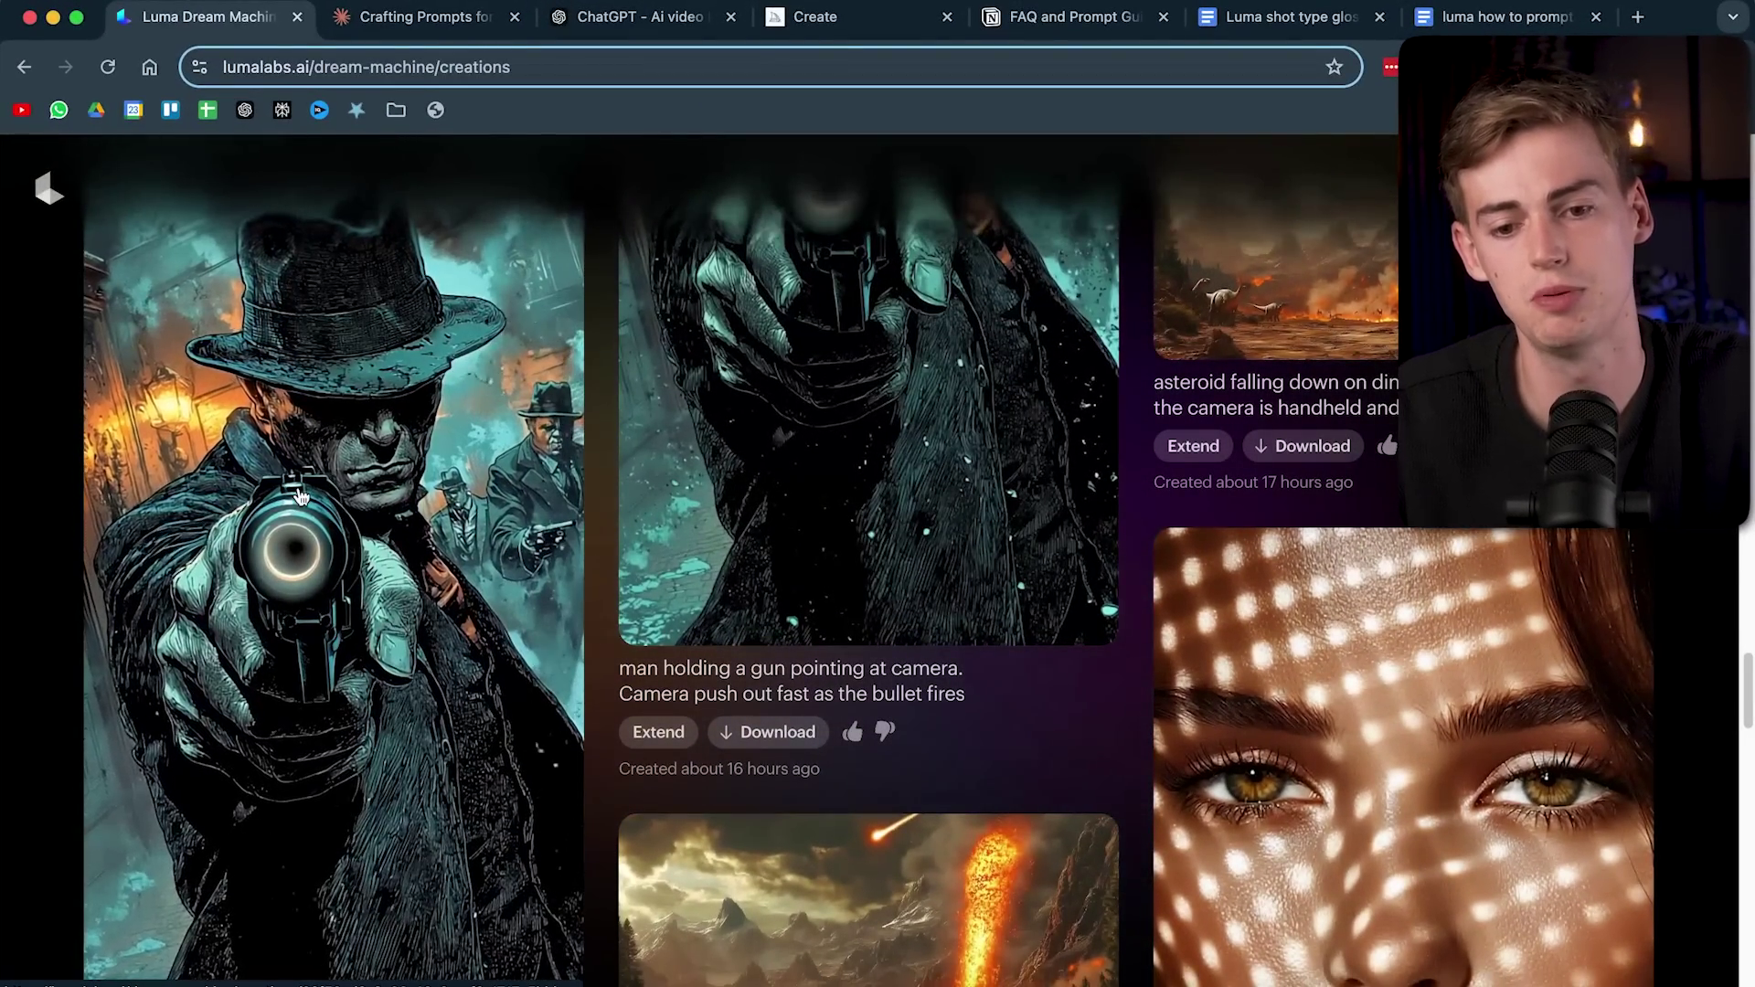
{"action": "scroll", "coordinate": [303, 492], "scroll_direction": "down", "scroll_amount": 3}
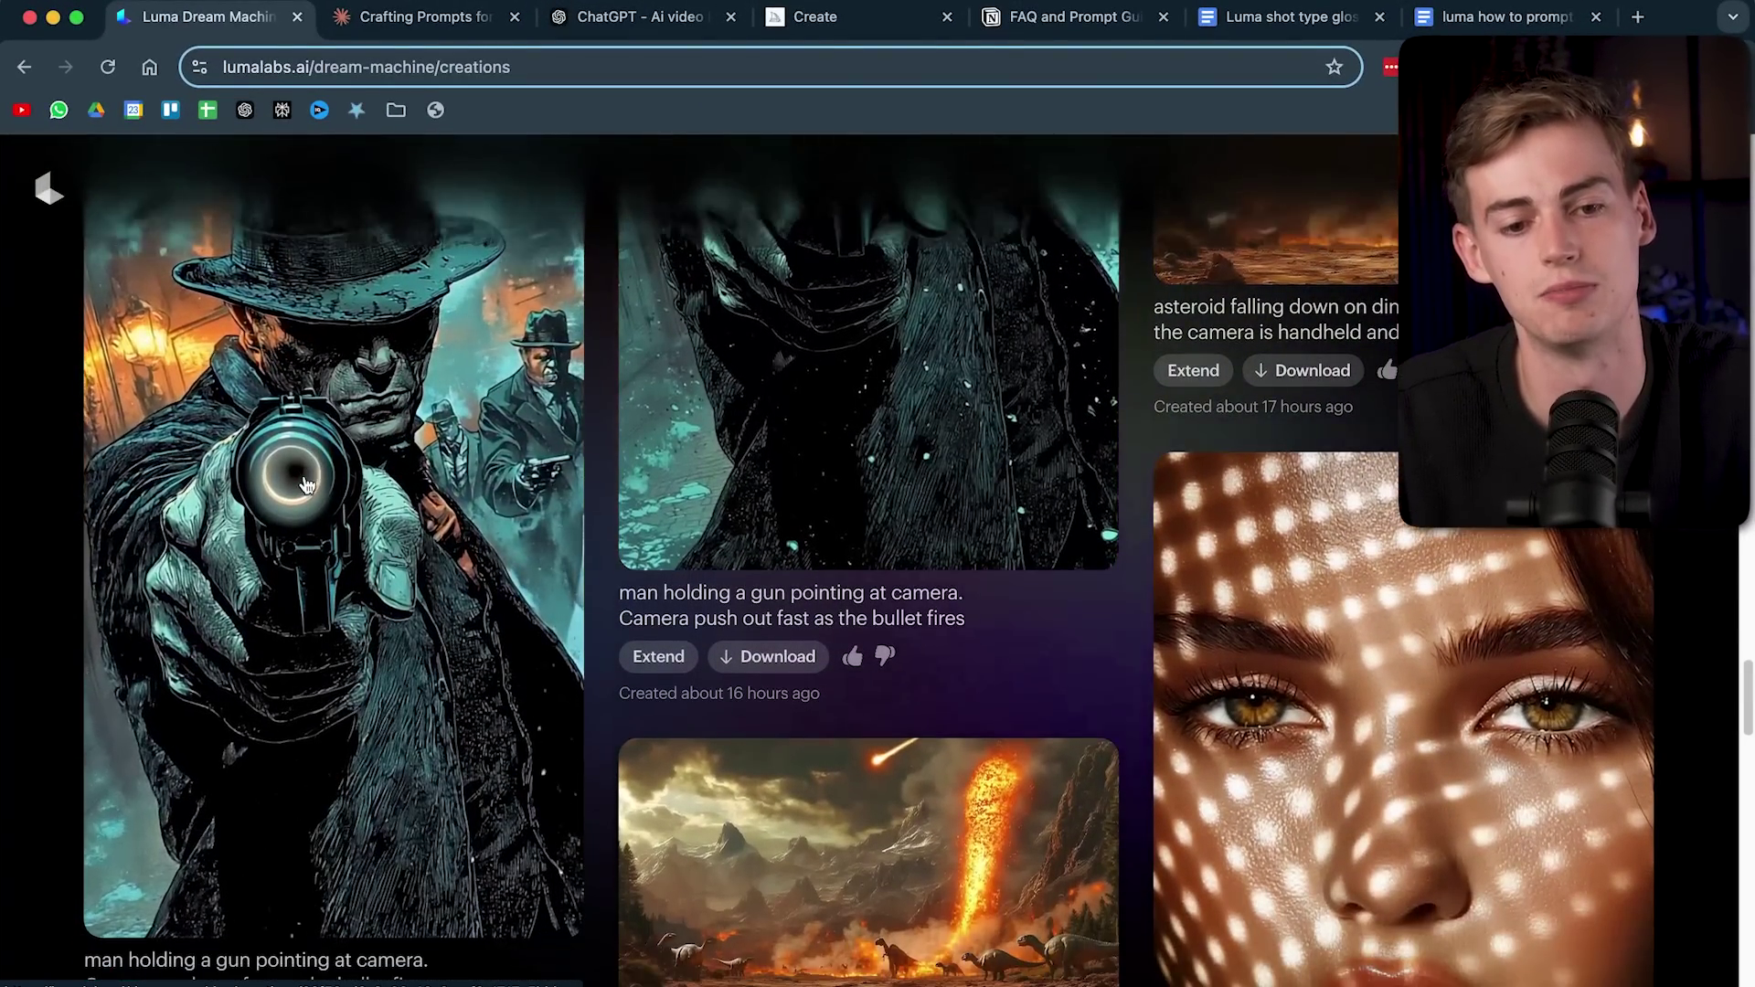
{"action": "scroll", "coordinate": [316, 482], "scroll_direction": "down", "scroll_amount": 1}
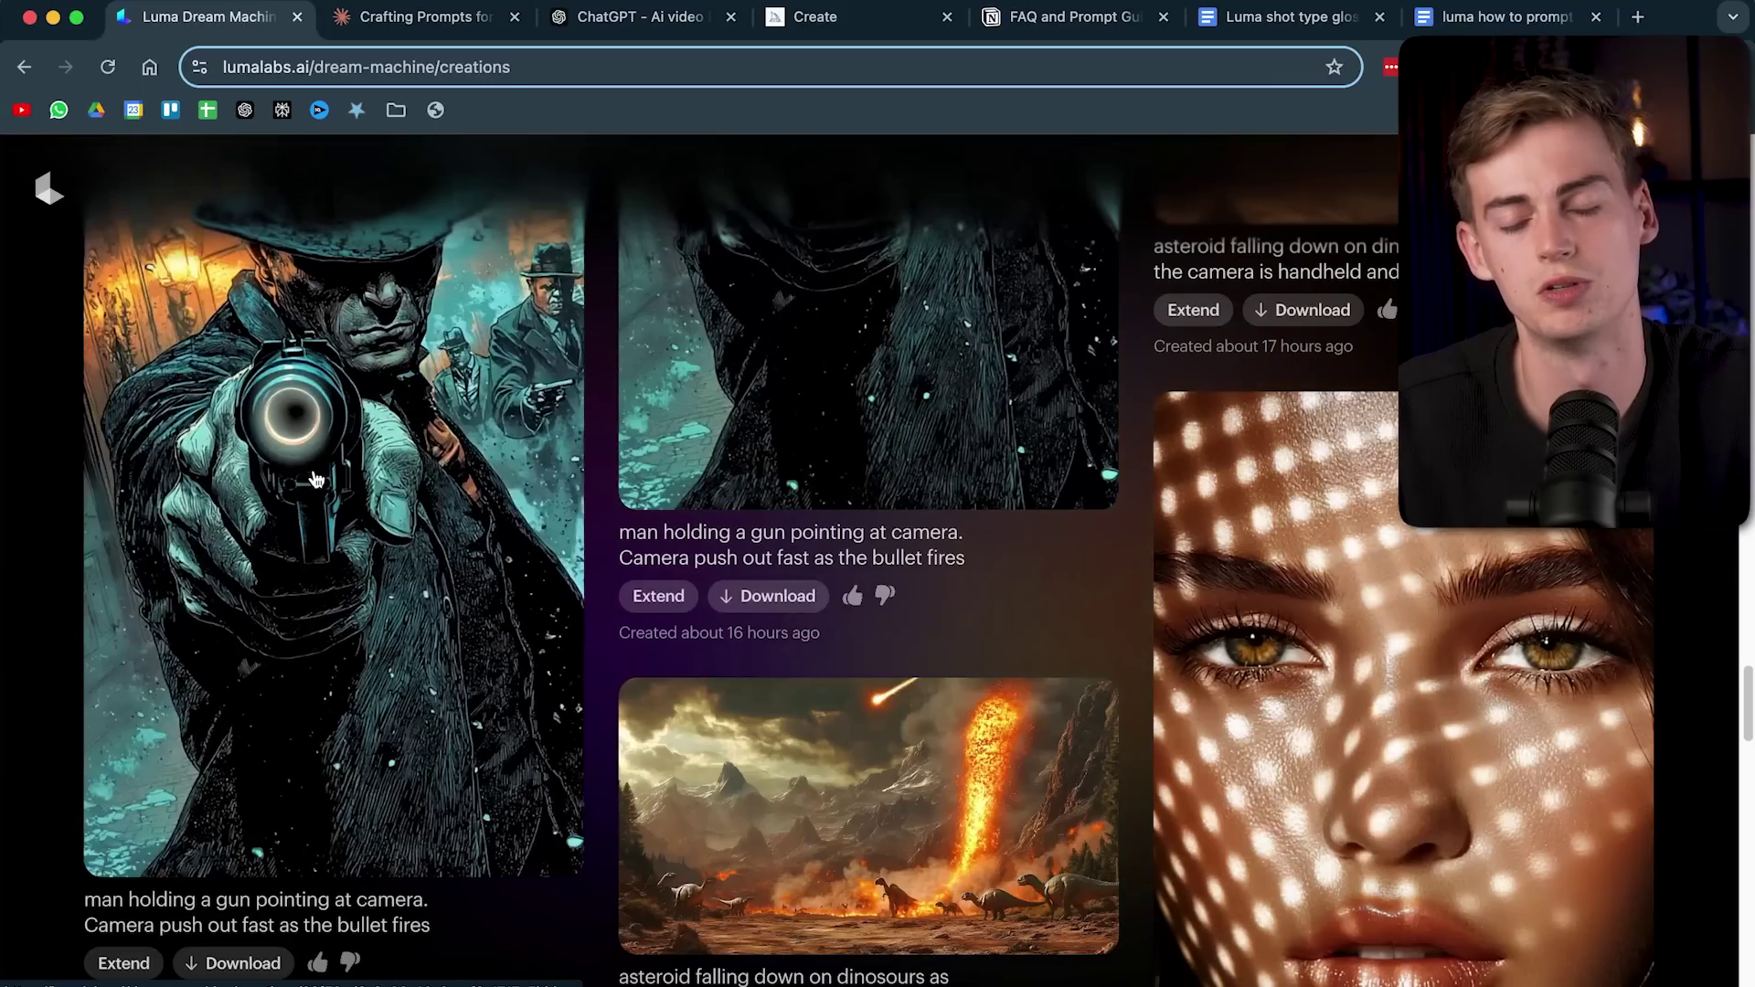
{"action": "scroll", "coordinate": [311, 477], "scroll_direction": "up", "scroll_amount": 4}
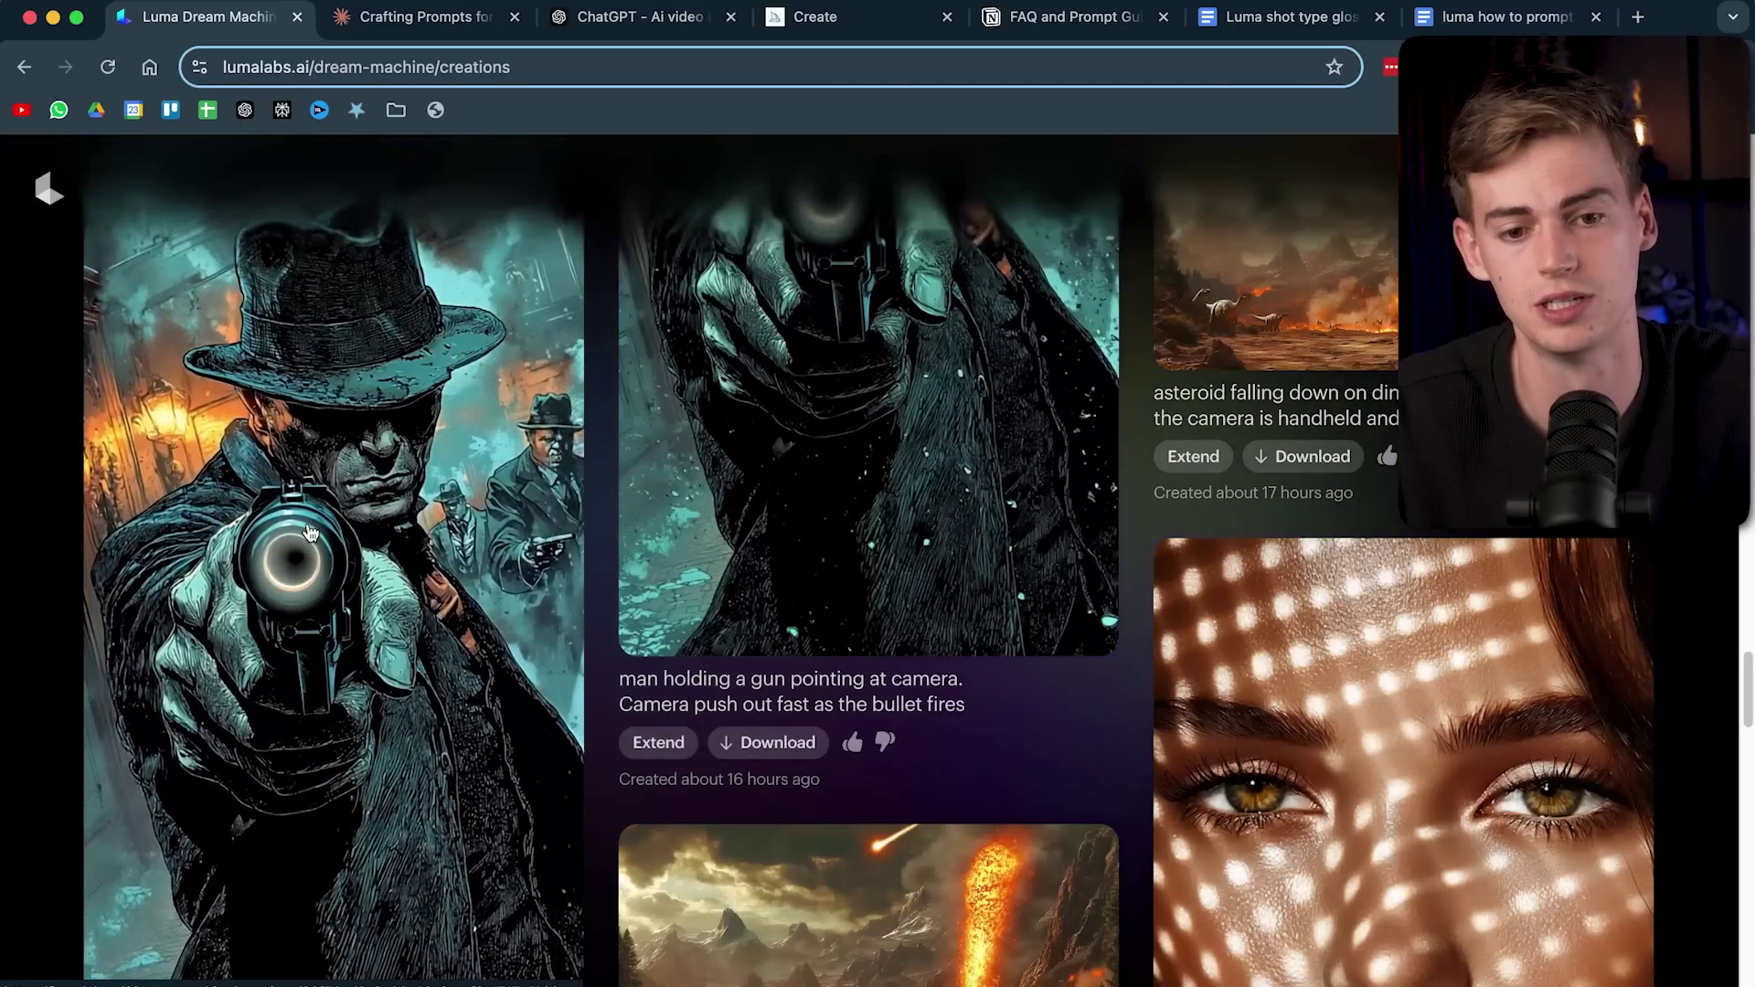
{"action": "scroll", "coordinate": [316, 533], "scroll_direction": "up", "scroll_amount": 2}
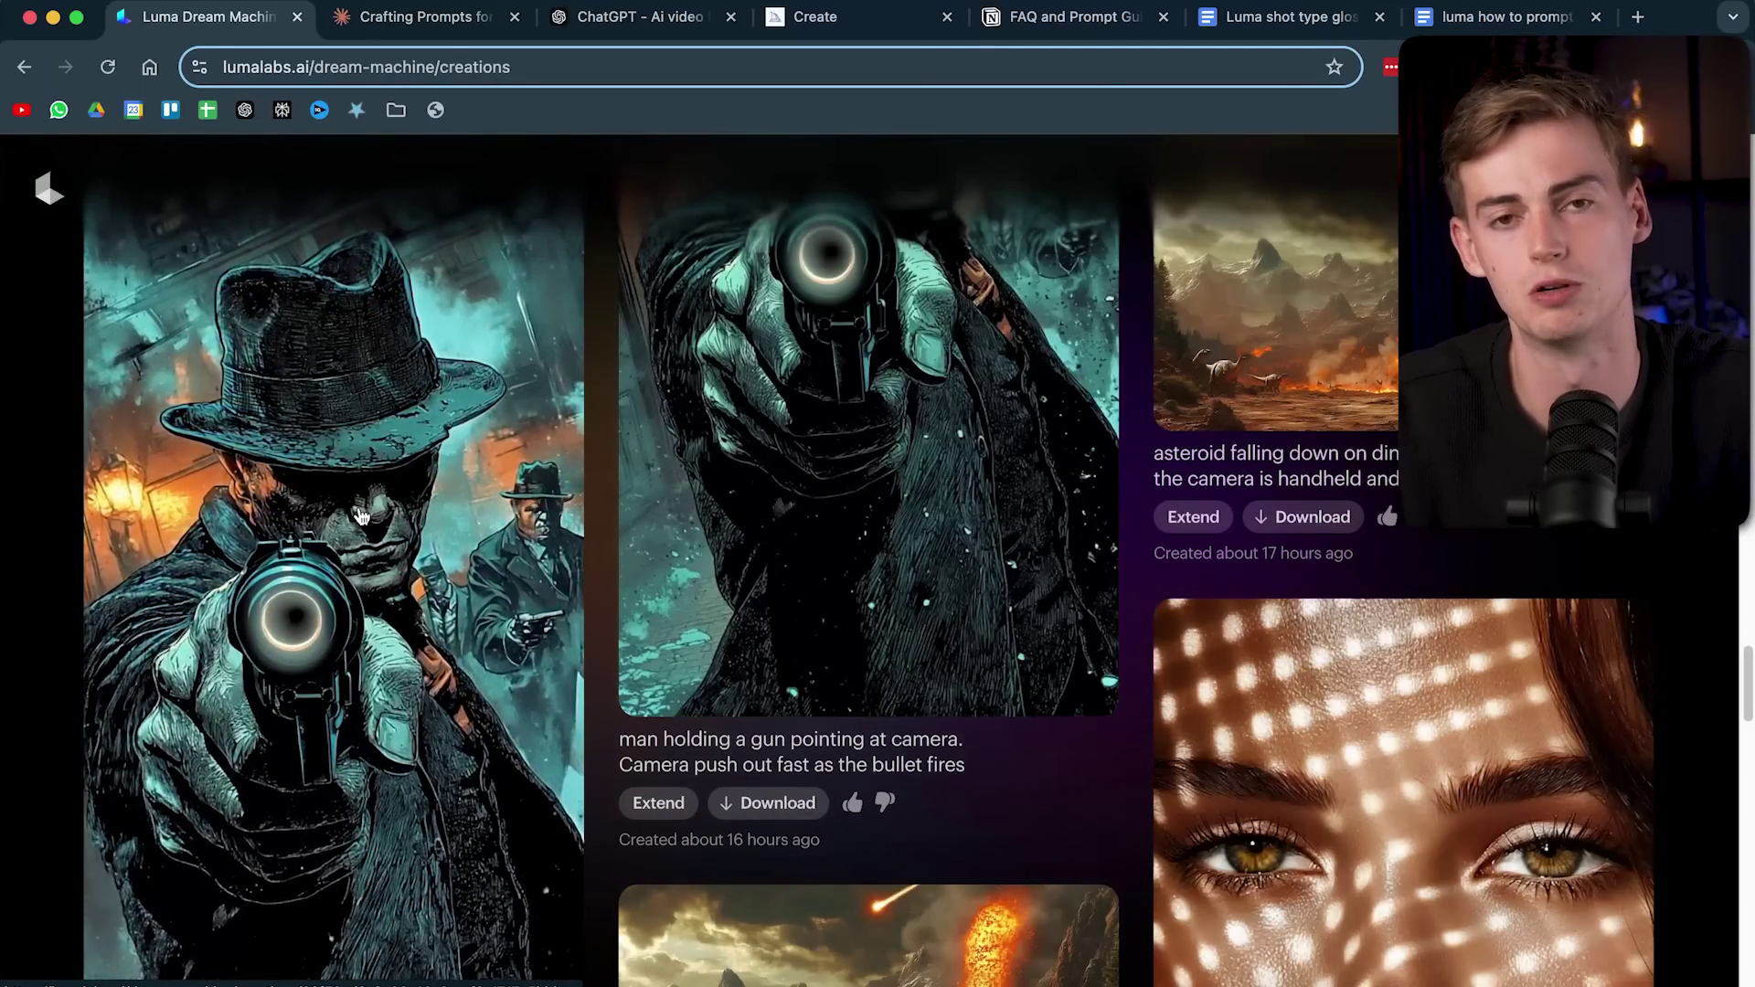
{"action": "scroll", "coordinate": [364, 514], "scroll_direction": "up", "scroll_amount": 3}
{"action": "scroll", "coordinate": [759, 470], "scroll_direction": "up", "scroll_amount": 1}
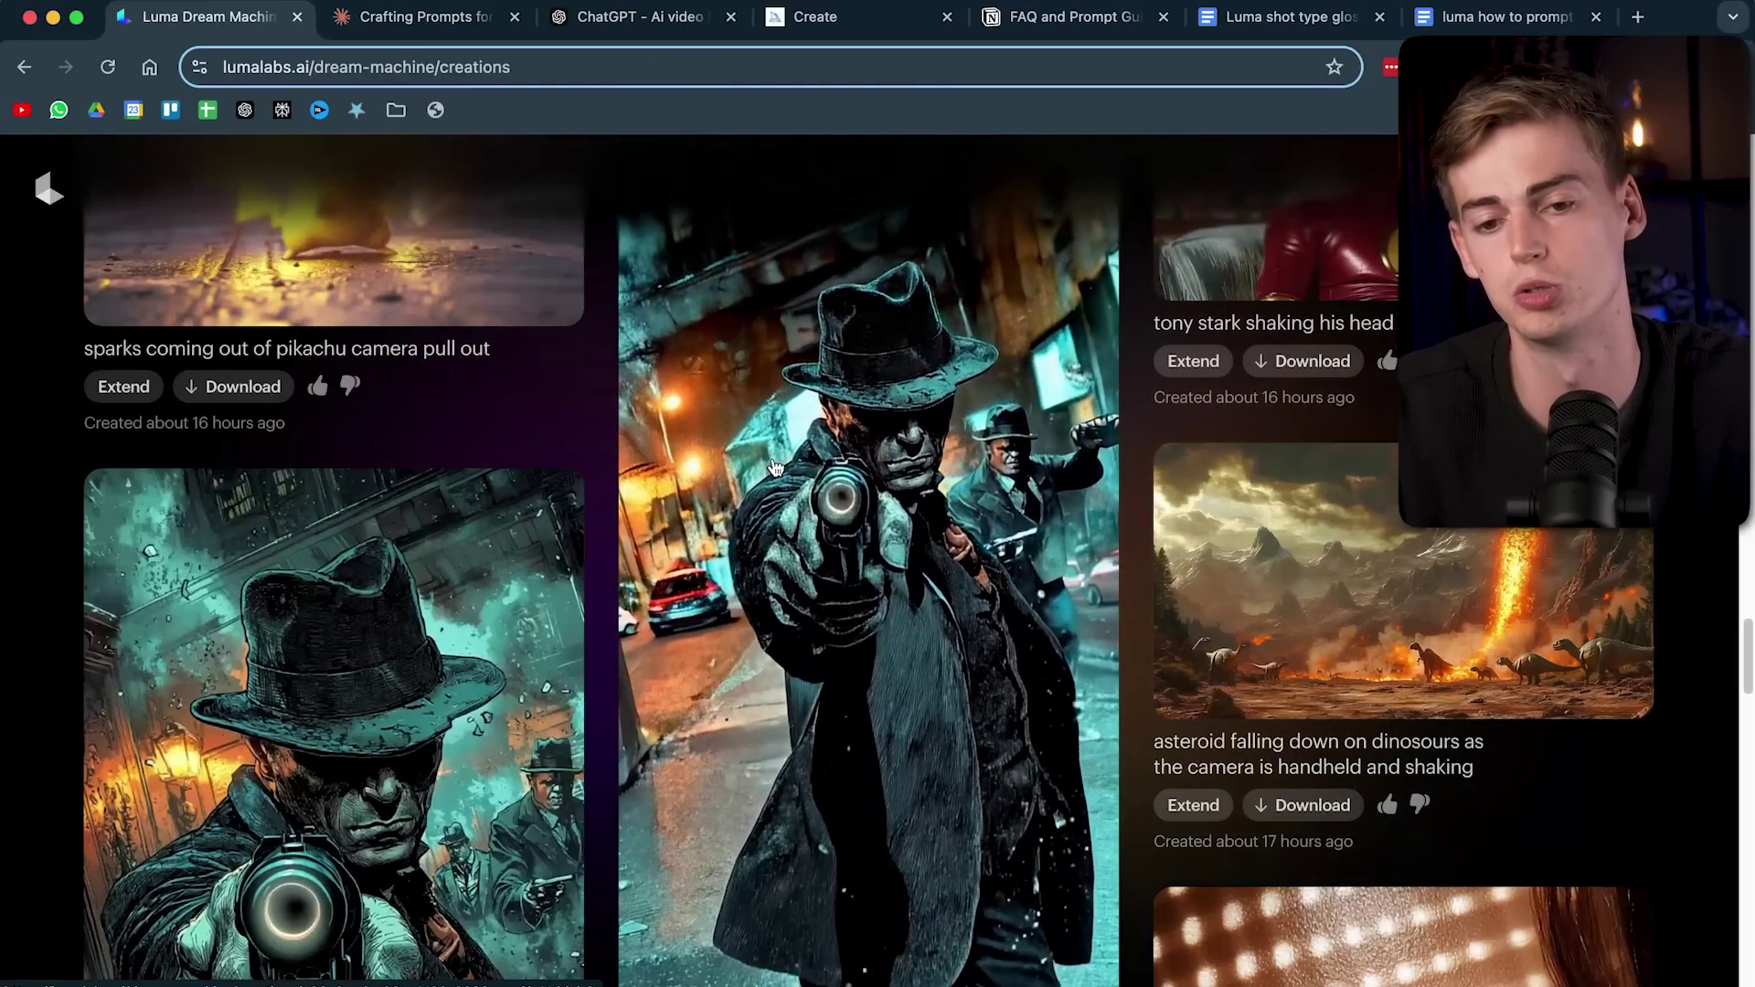
{"action": "scroll", "coordinate": [775, 468], "scroll_direction": "up", "scroll_amount": 1}
{"action": "scroll", "coordinate": [794, 474], "scroll_direction": "down", "scroll_amount": 2}
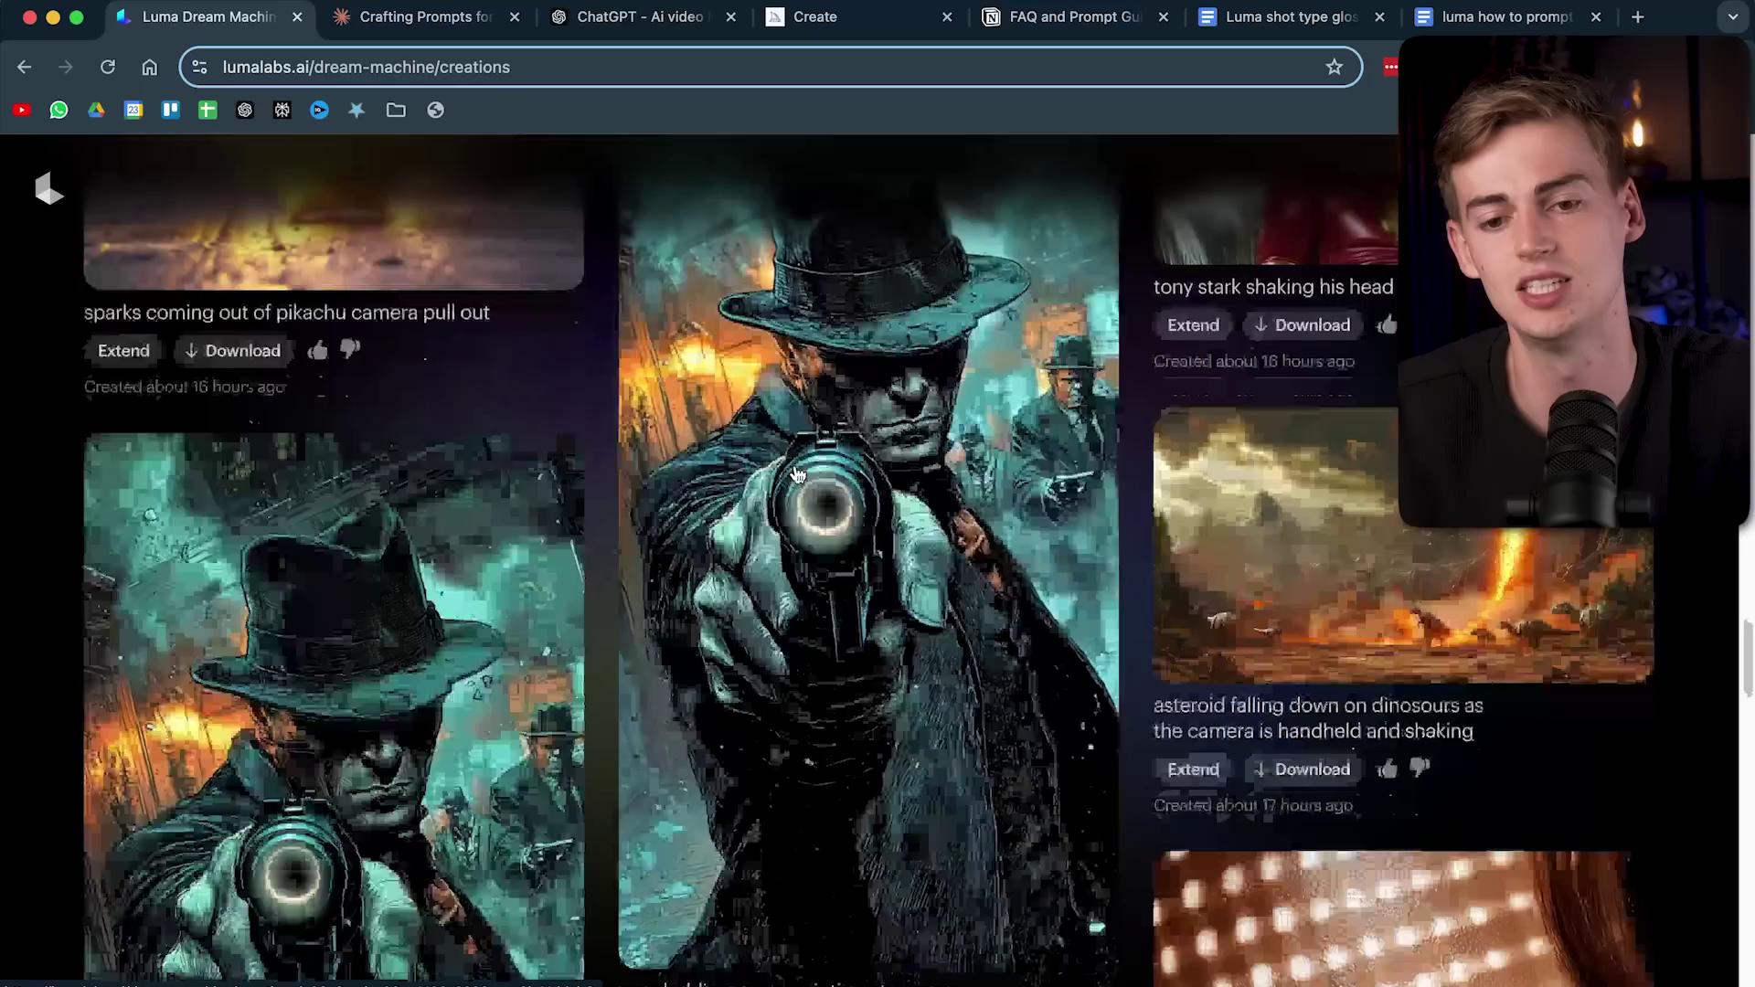
{"action": "scroll", "coordinate": [799, 474], "scroll_direction": "up", "scroll_amount": 3}
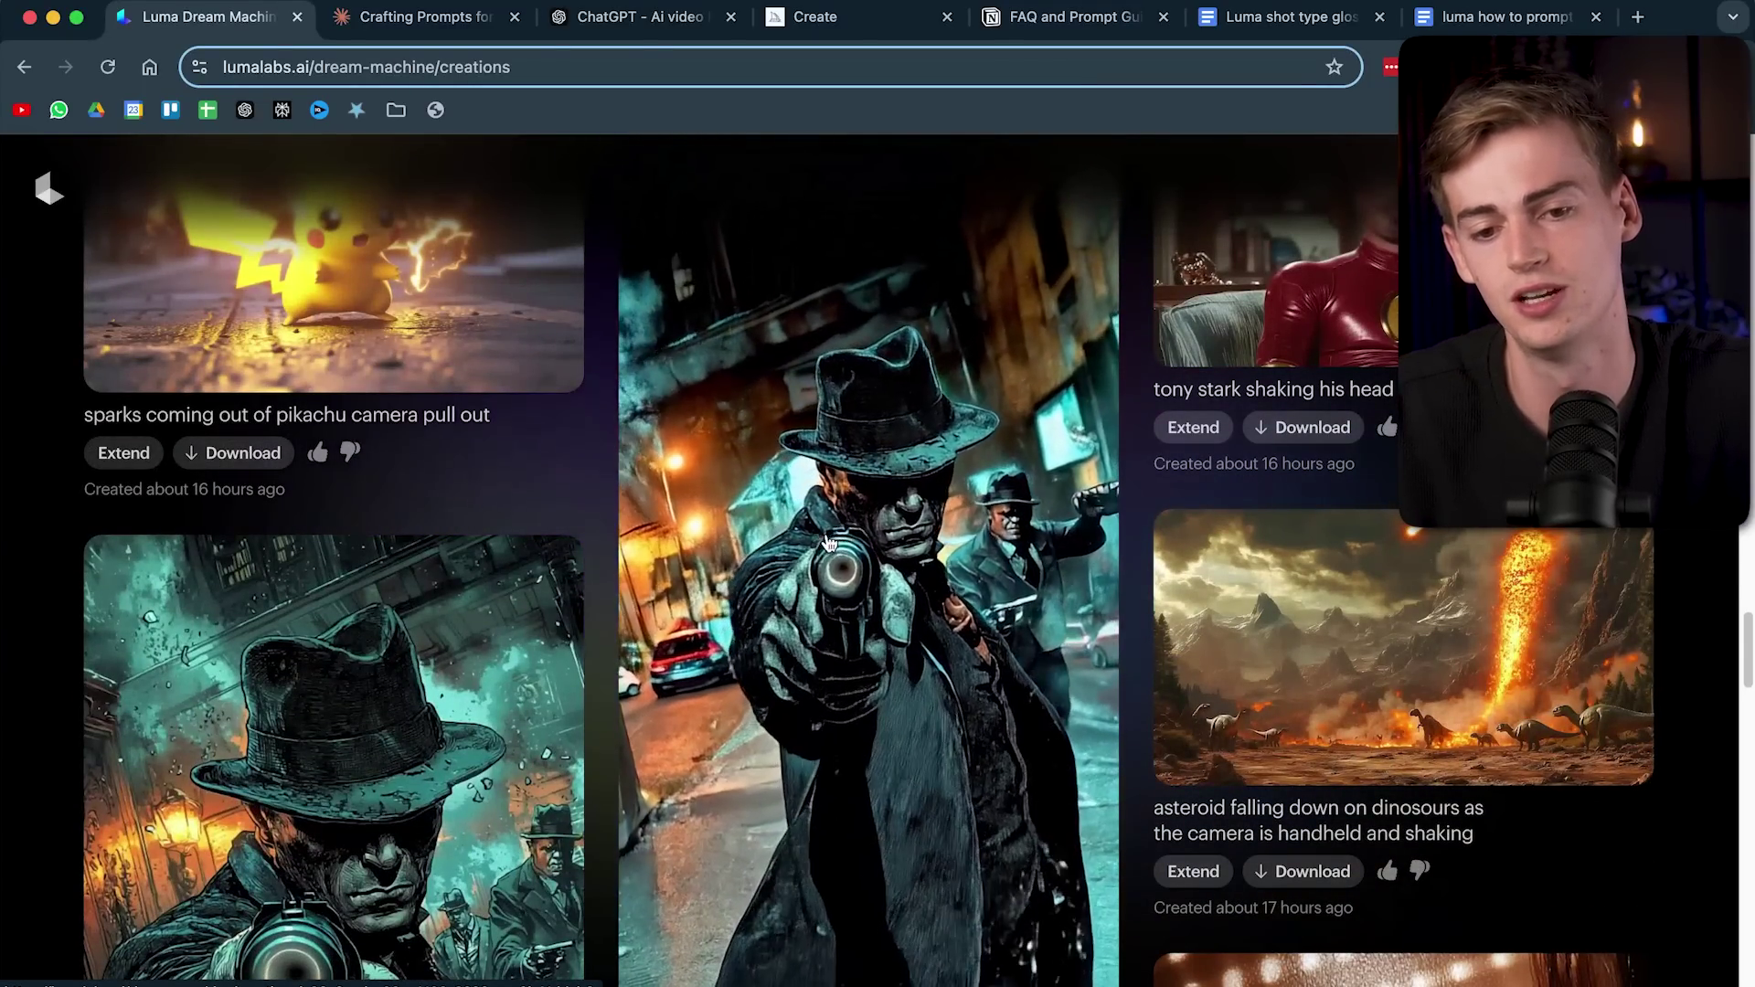
{"action": "scroll", "coordinate": [827, 542], "scroll_direction": "down", "scroll_amount": 4}
{"action": "scroll", "coordinate": [814, 475], "scroll_direction": "down", "scroll_amount": 2}
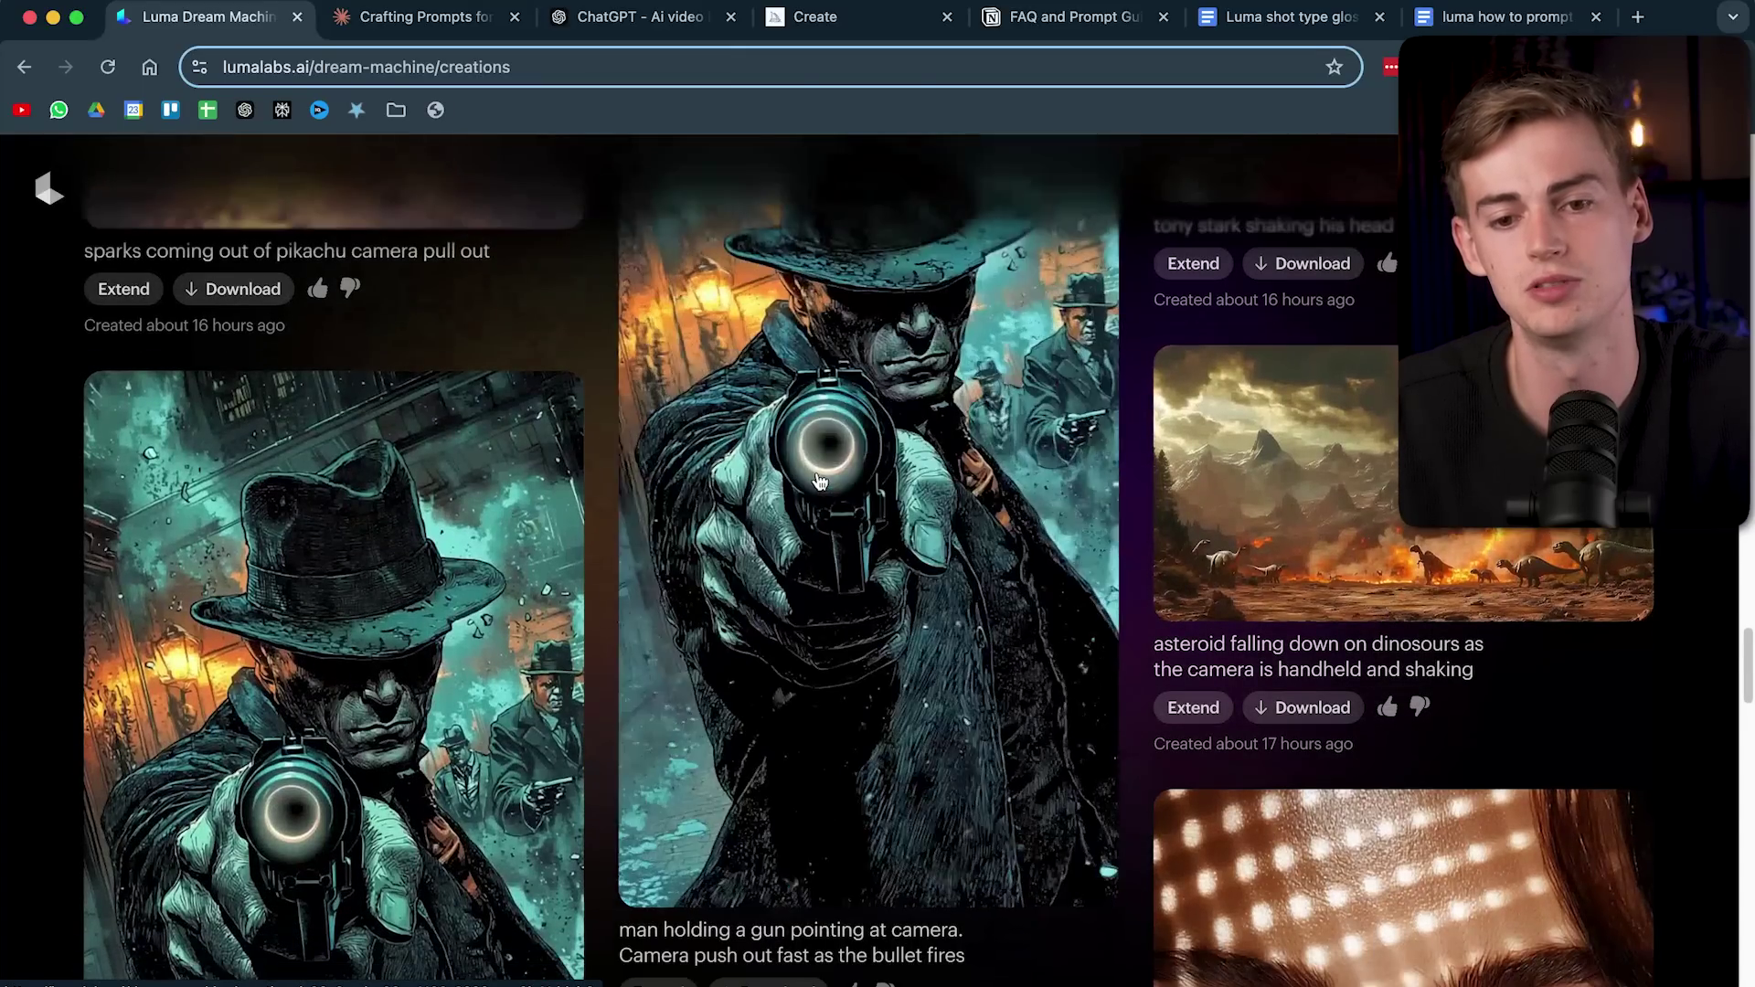
{"action": "scroll", "coordinate": [800, 429], "scroll_direction": "up", "scroll_amount": 1}
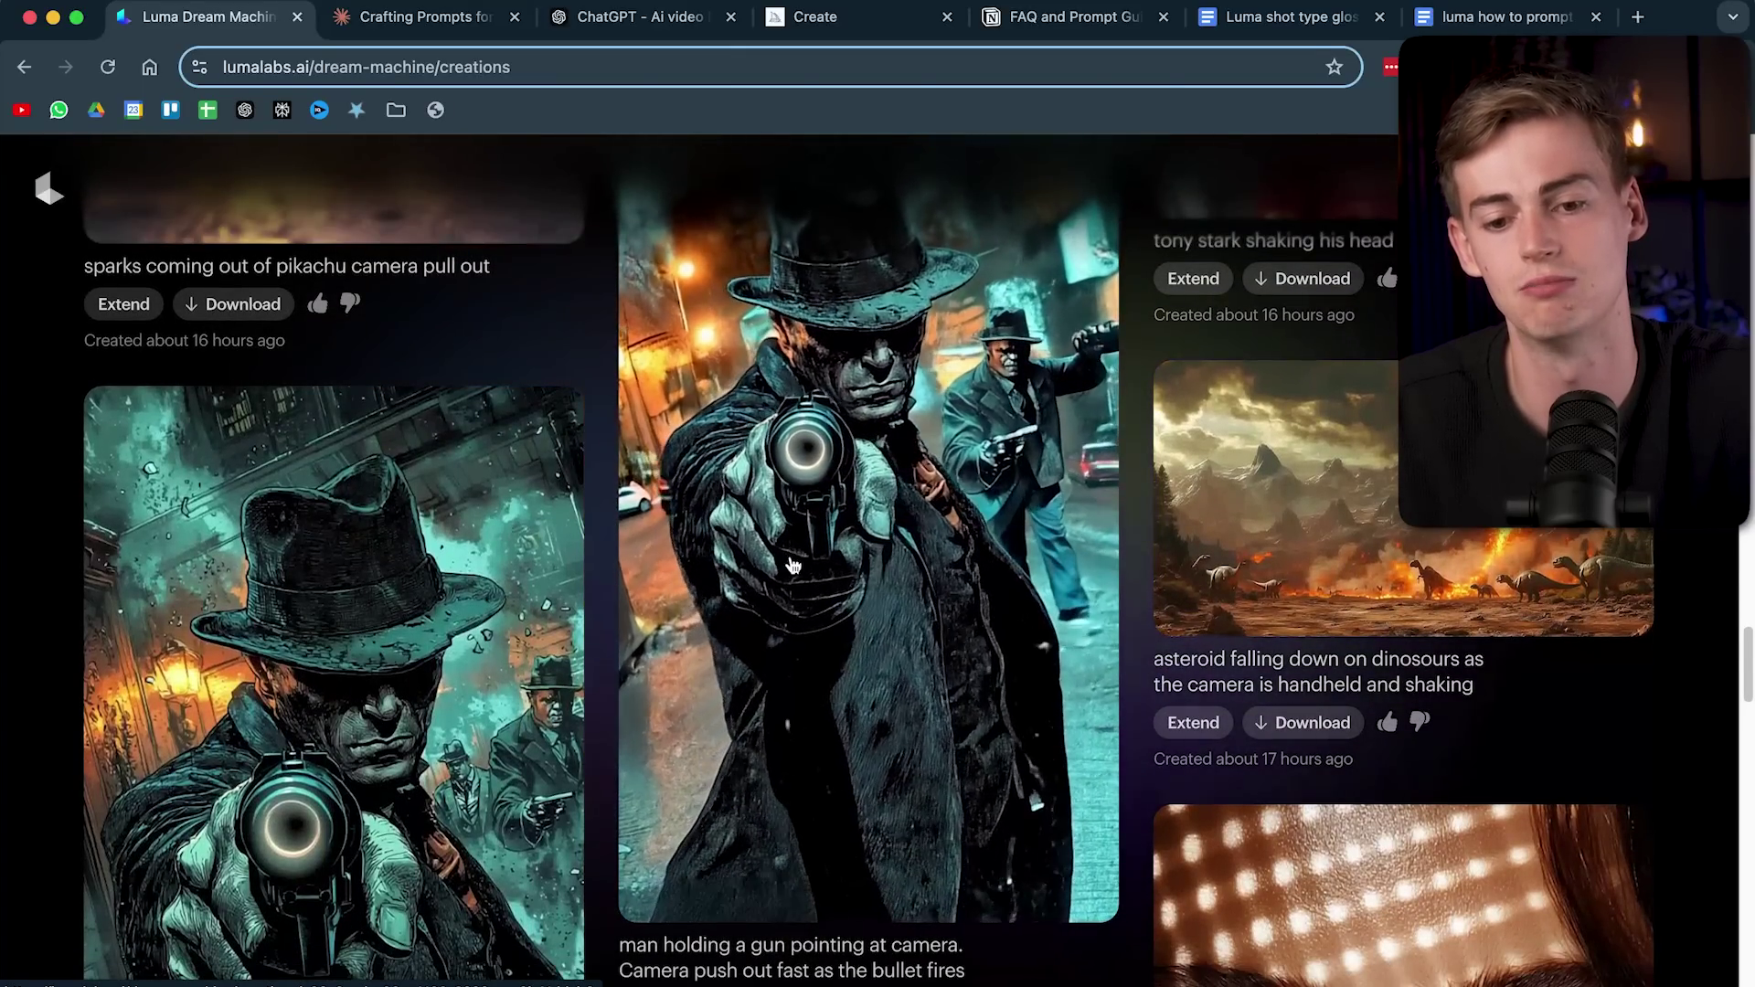
{"action": "scroll", "coordinate": [800, 569], "scroll_direction": "up", "scroll_amount": 2}
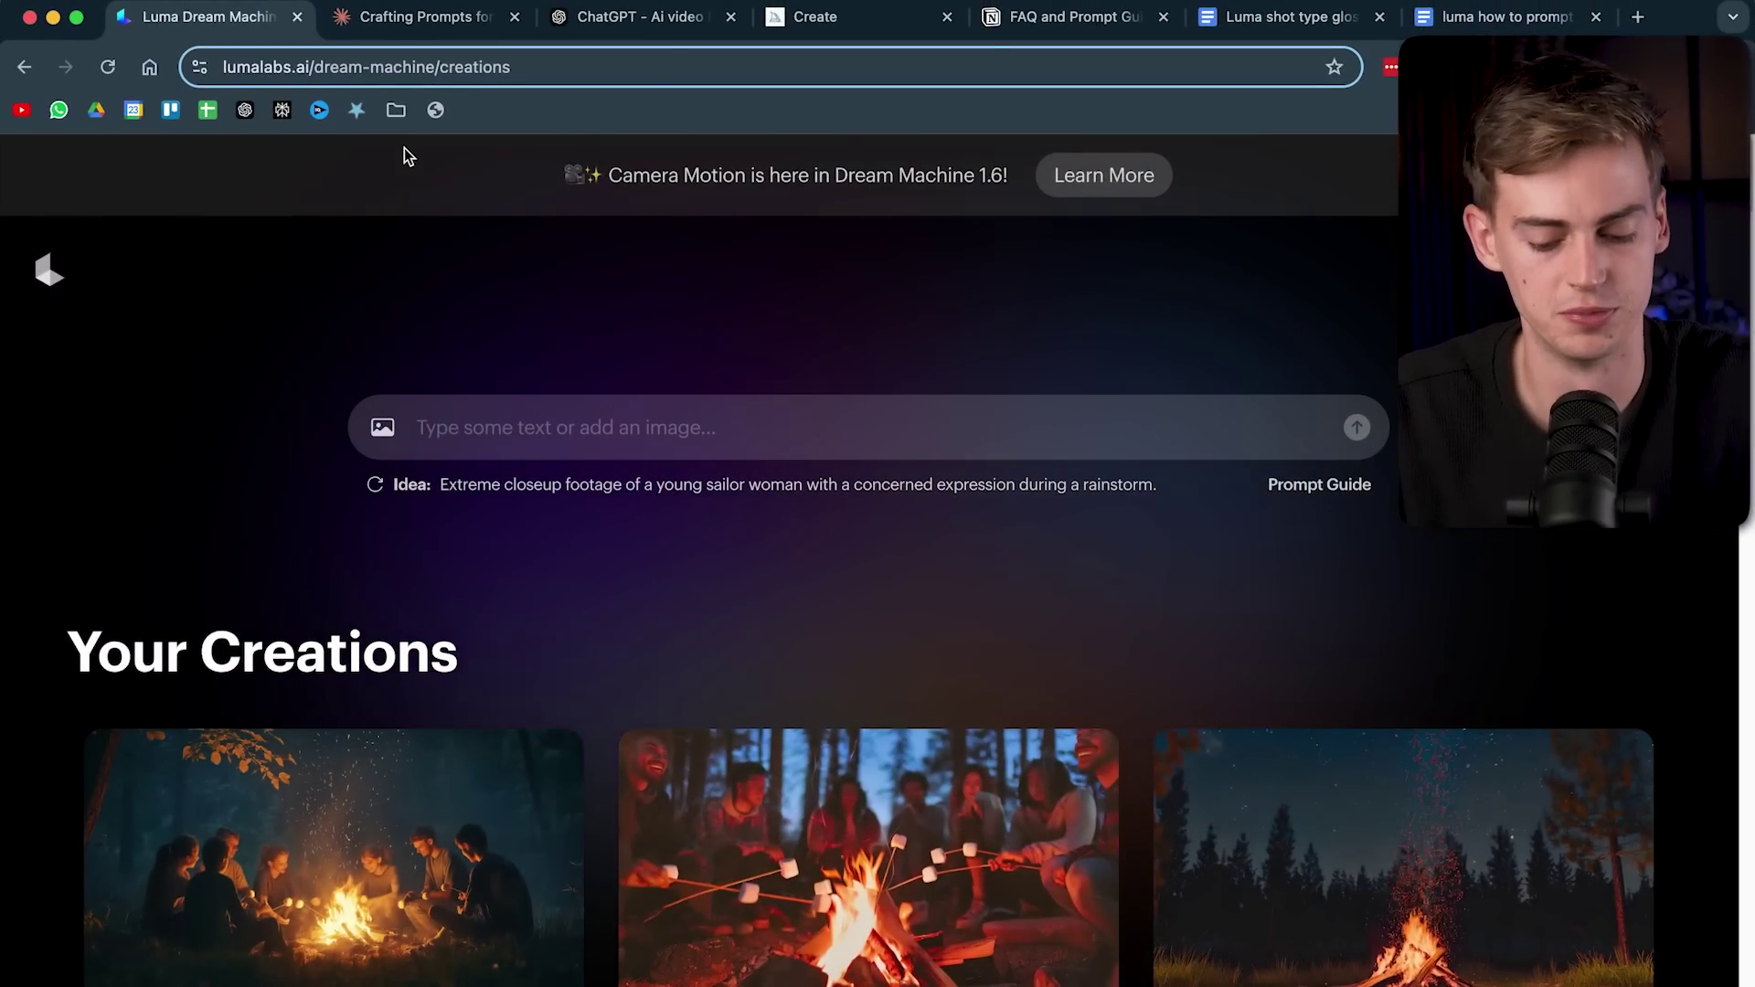
- Bring up the camera motion options by entering "camera" in the prompt, and start extending the cozy living room video
{"action": "type", "text": "camera"}
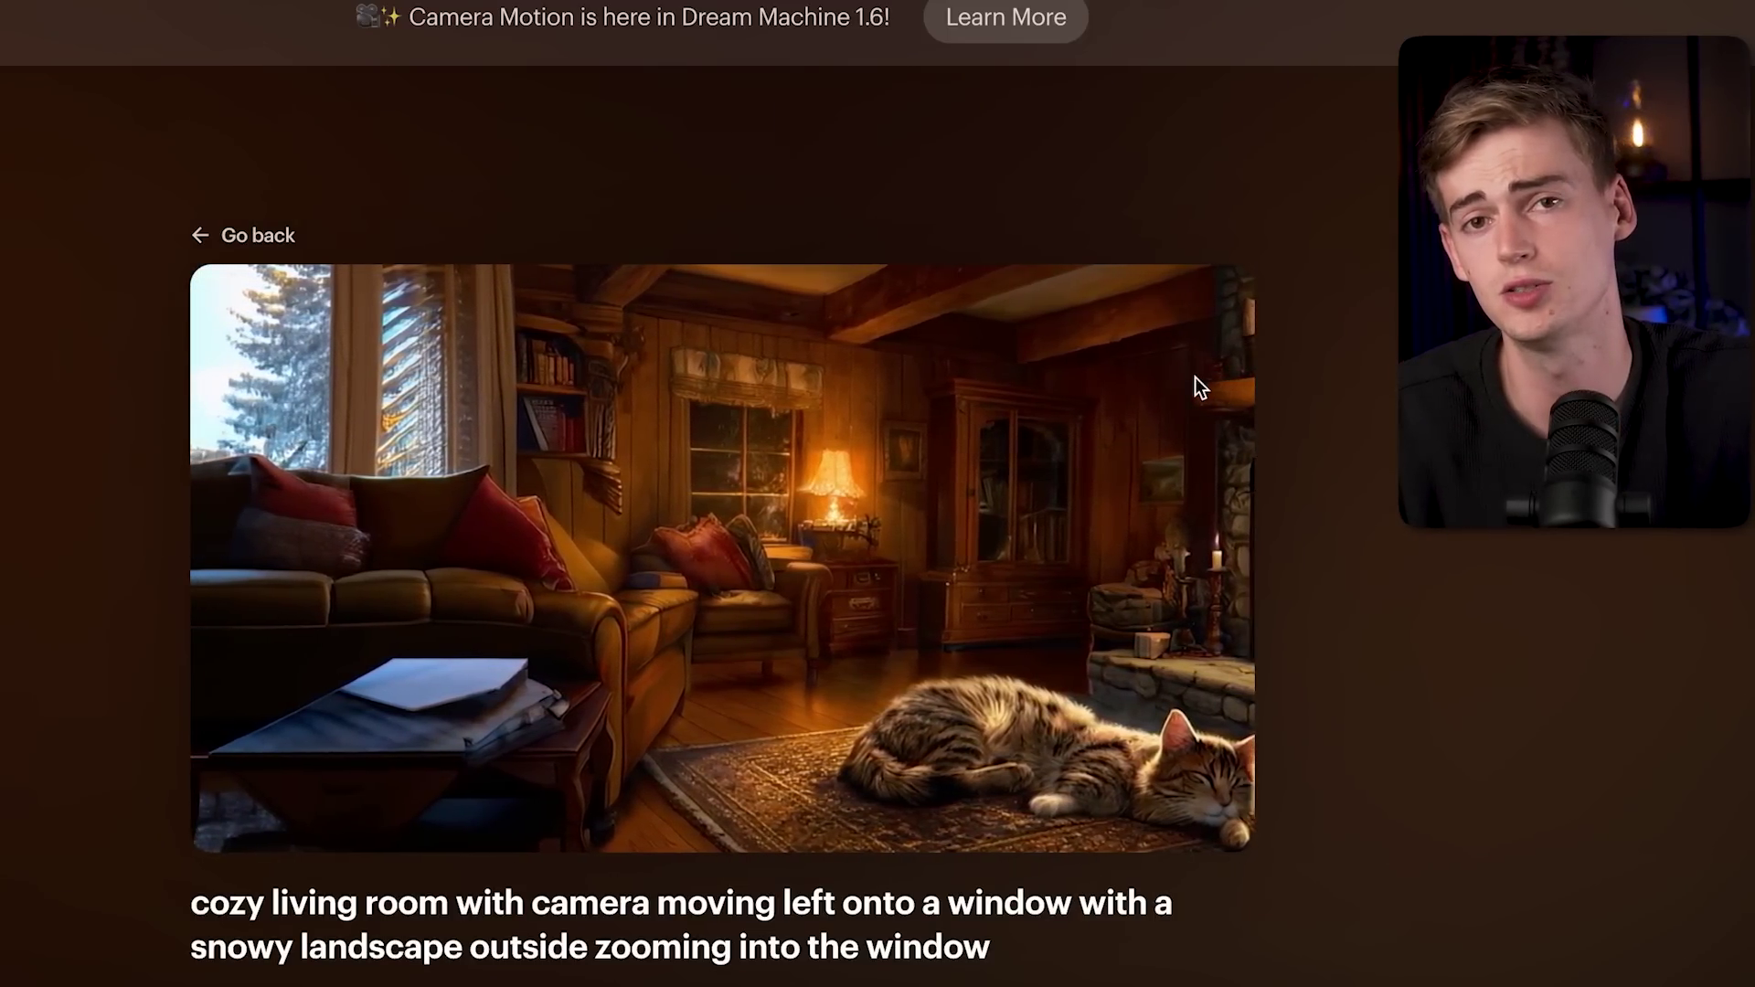
{"action": "scroll", "coordinate": [1183, 384], "scroll_direction": "down", "scroll_amount": 2}
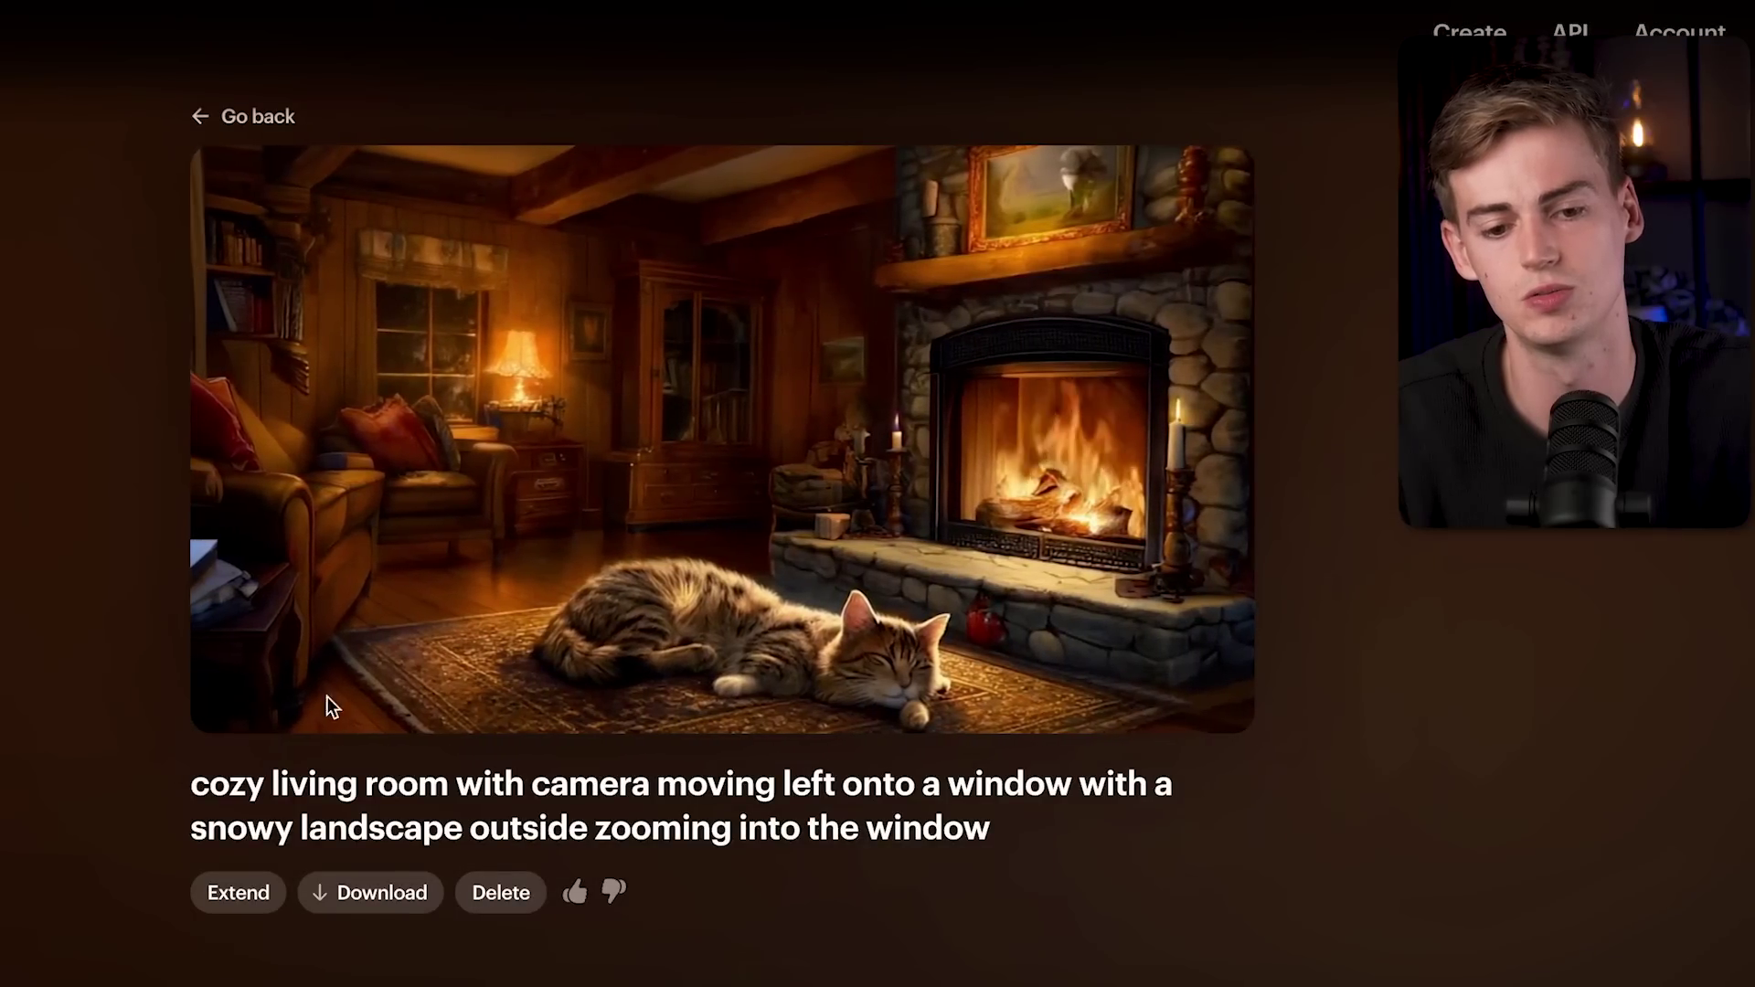
{"action": "left_click", "coordinate": [223, 894]}
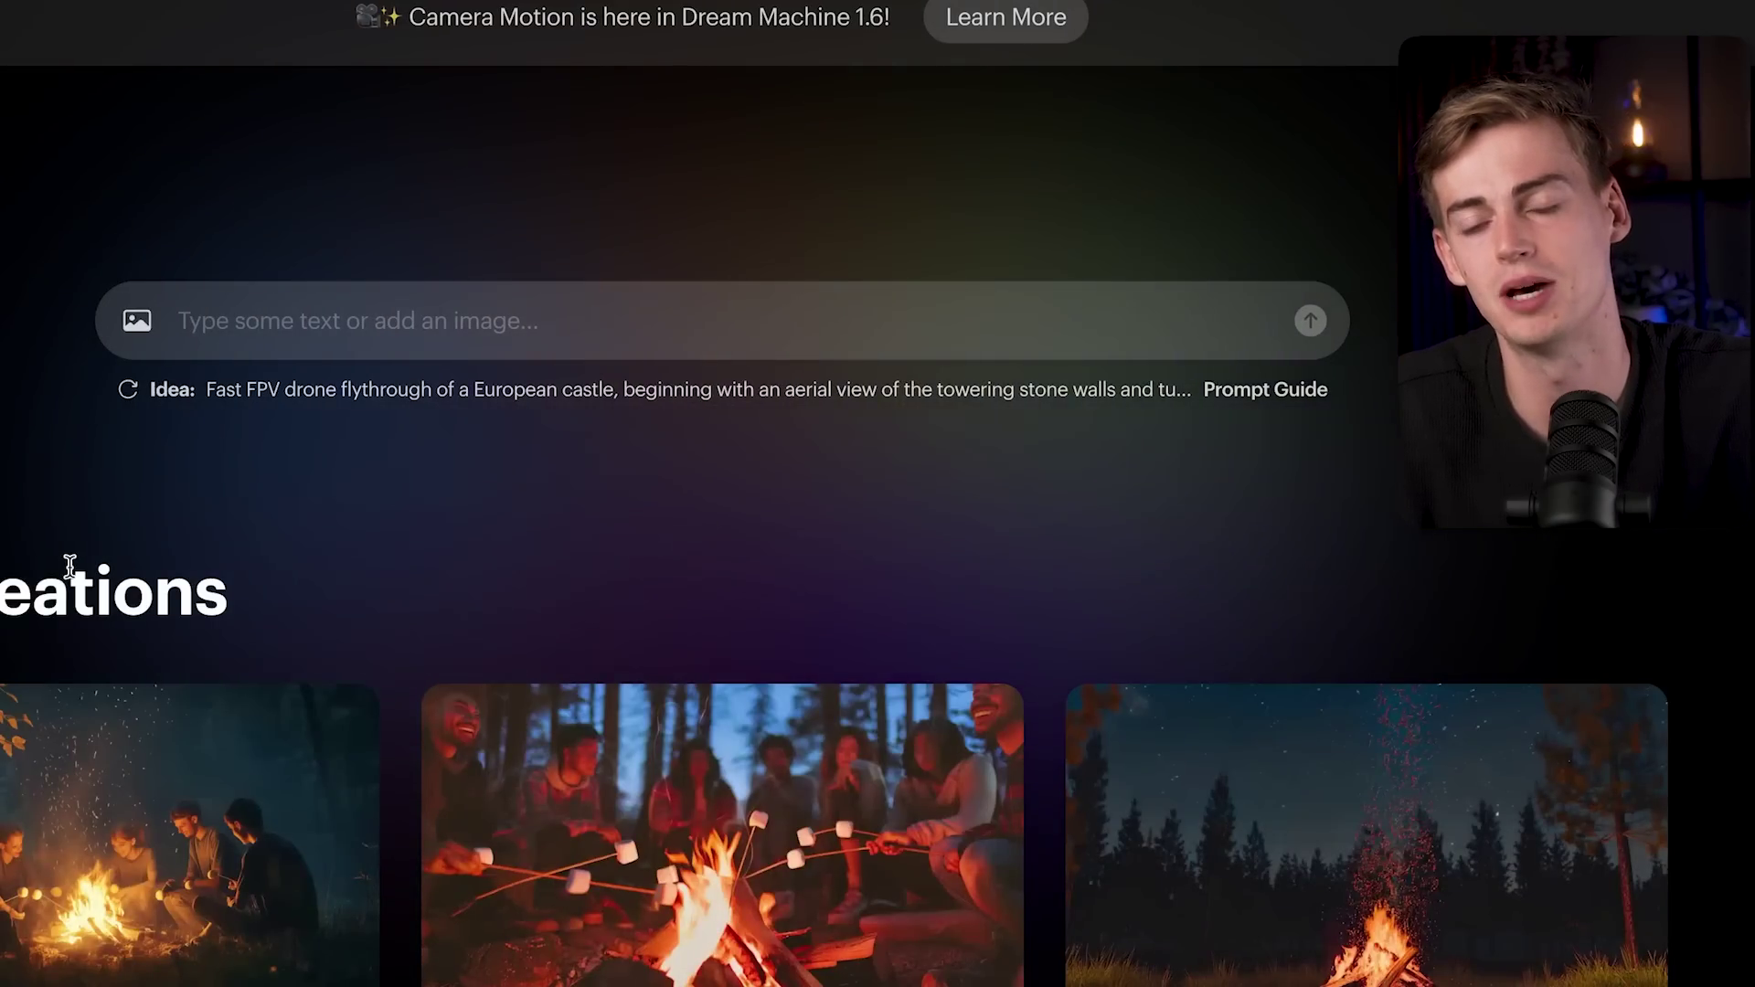
{"action": "scroll", "coordinate": [69, 566], "scroll_direction": "down", "scroll_amount": 15}
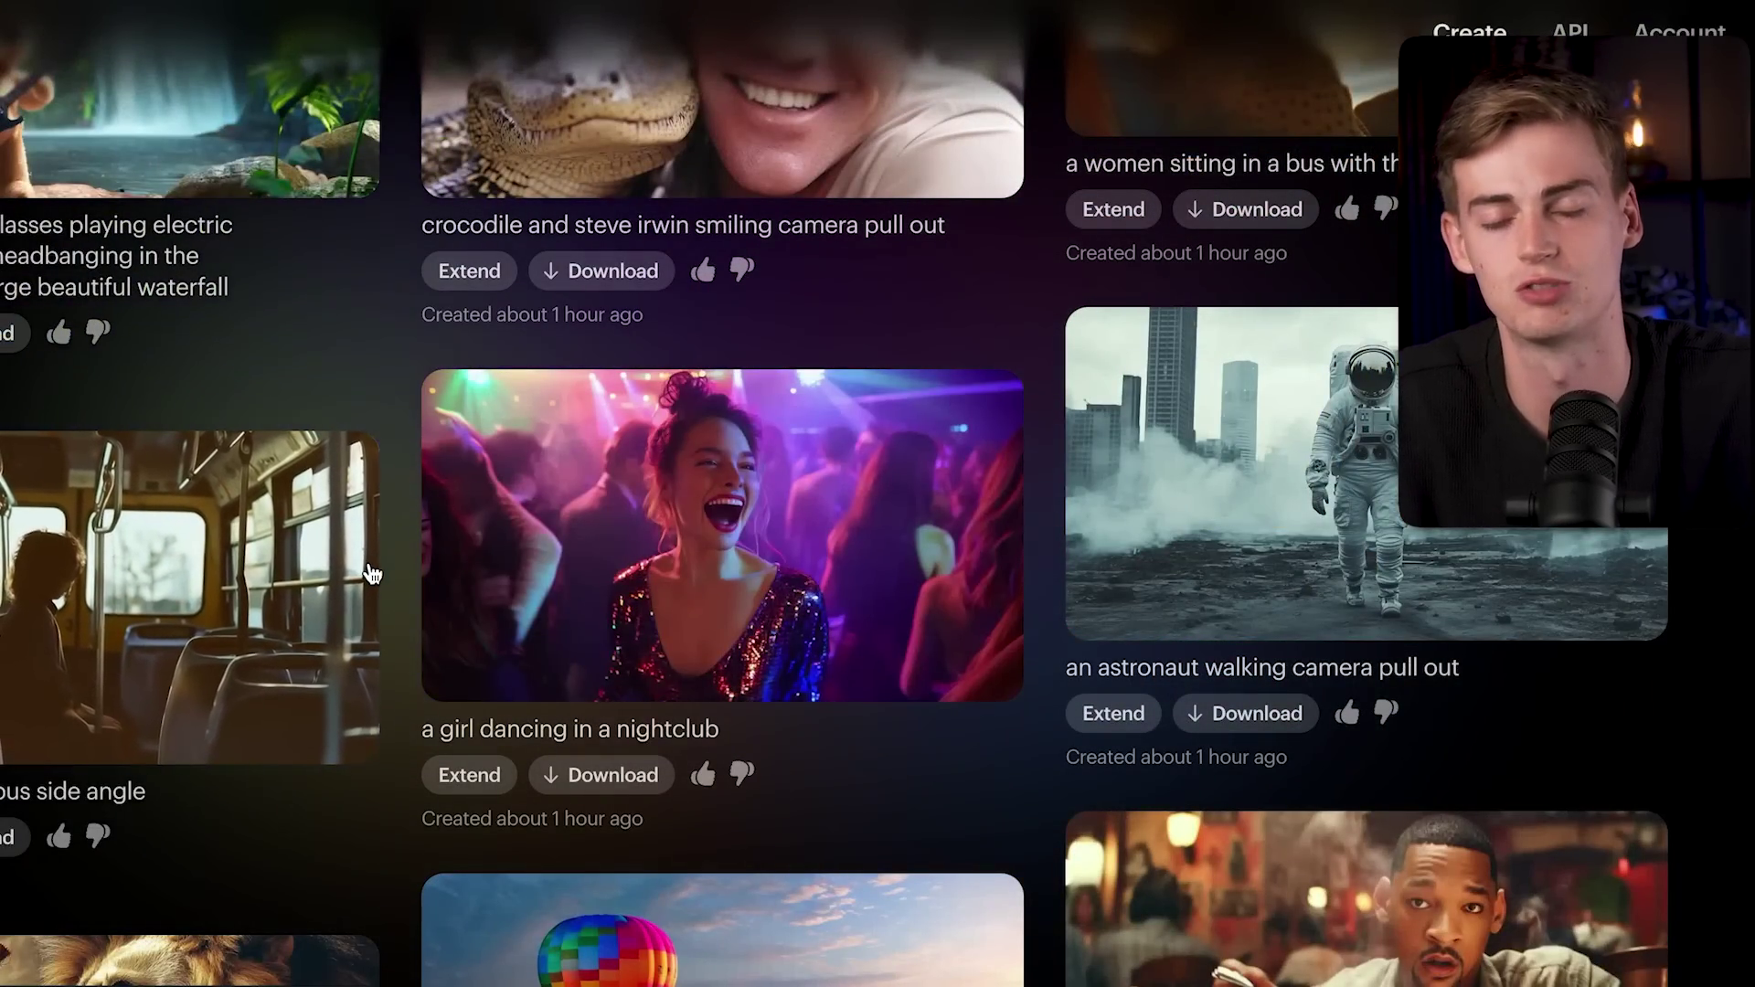
{"action": "scroll", "coordinate": [375, 577], "scroll_direction": "down", "scroll_amount": 1}
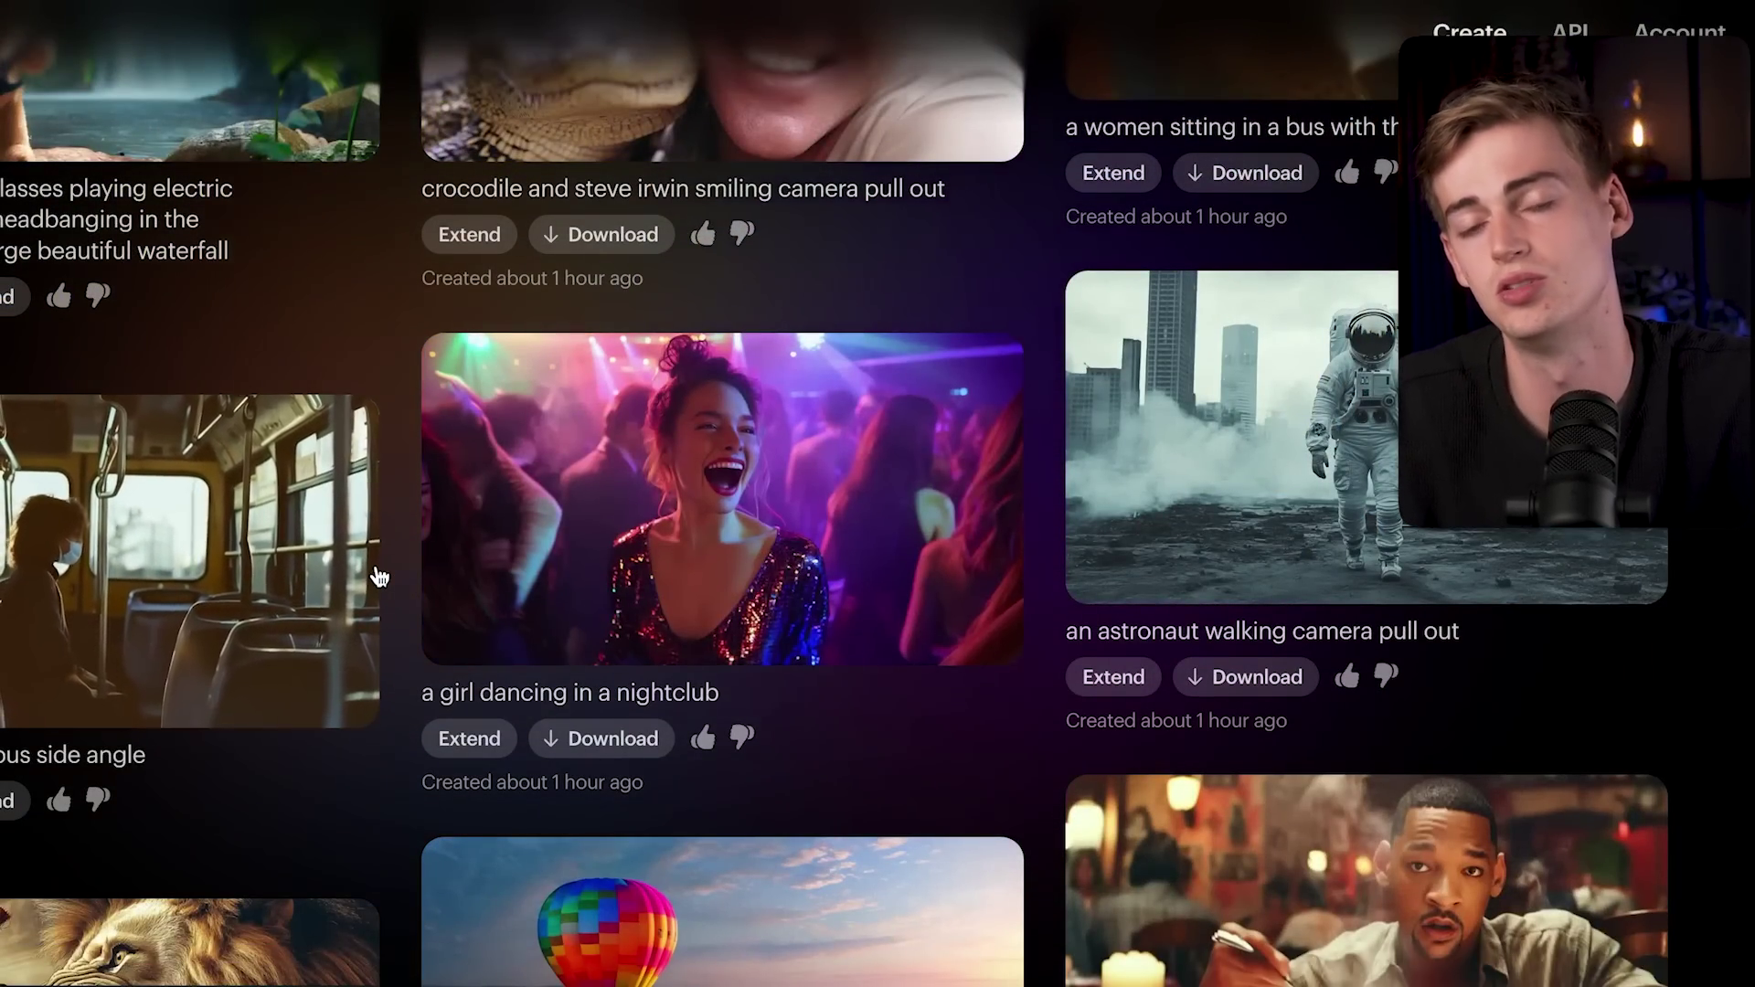
{"action": "scroll", "coordinate": [378, 577], "scroll_direction": "down", "scroll_amount": 3}
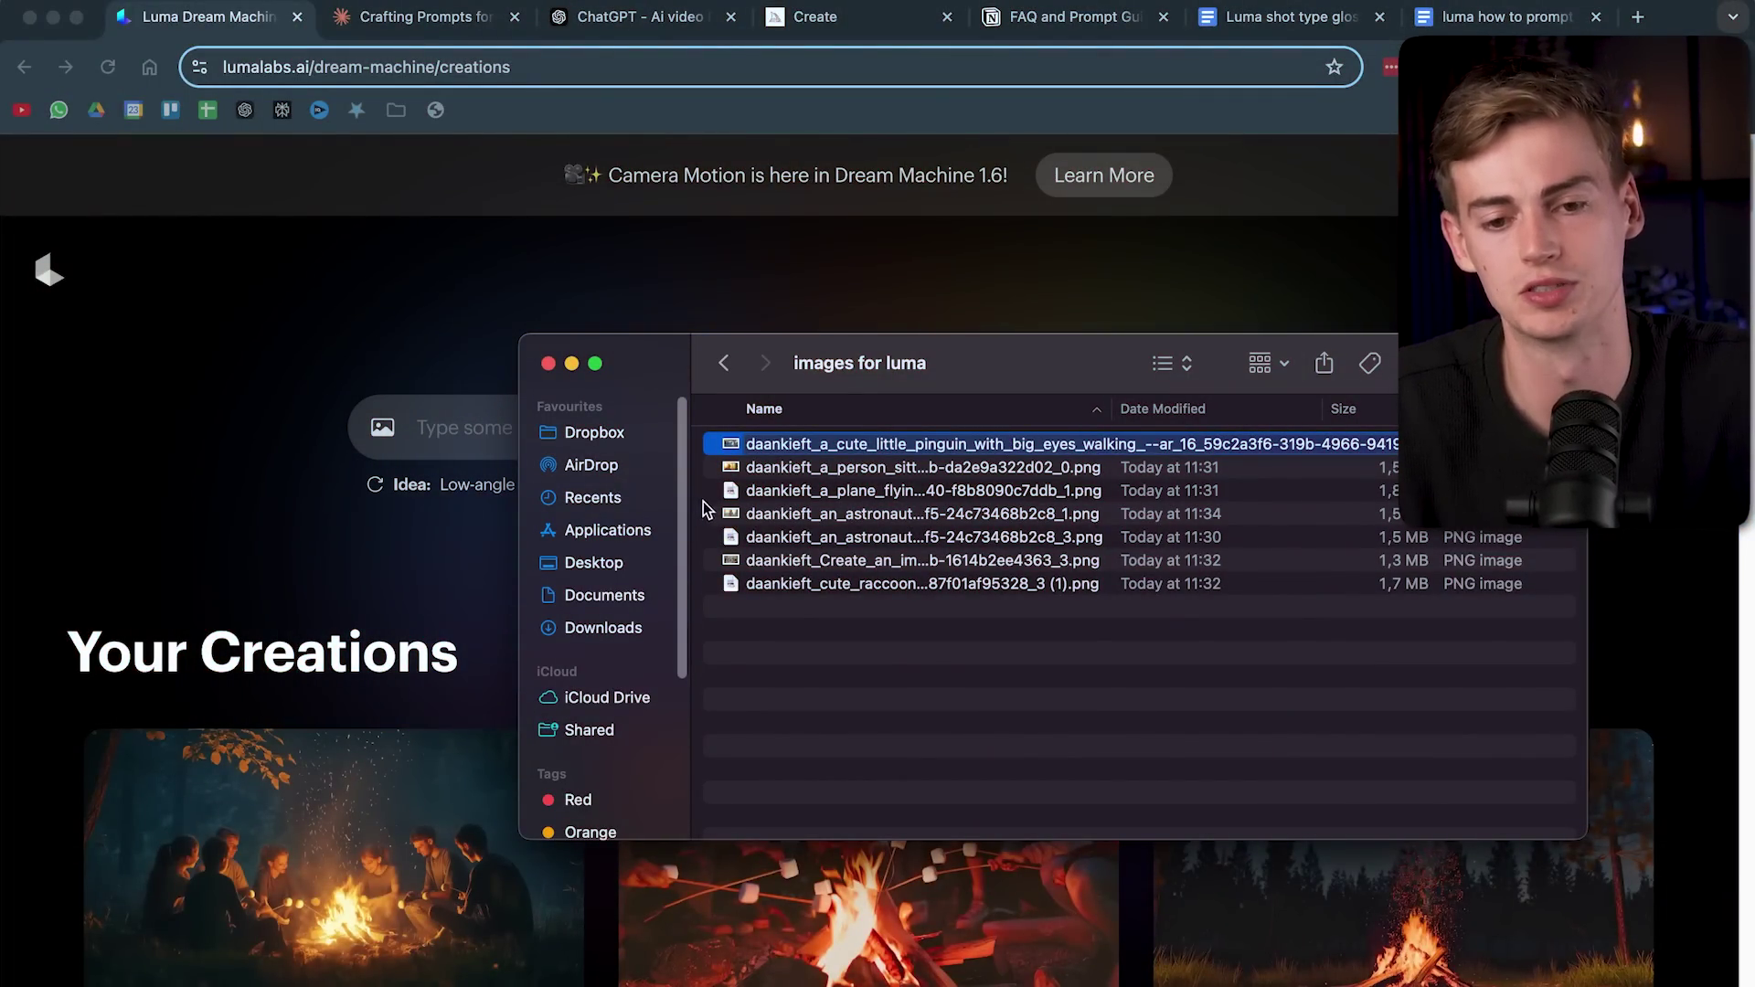
- Preview the cute little penguin image in the images for luma folder and add it as the start frame
{"action": "left_click", "coordinate": [828, 474]}
{"action": "left_click", "coordinate": [810, 448]}
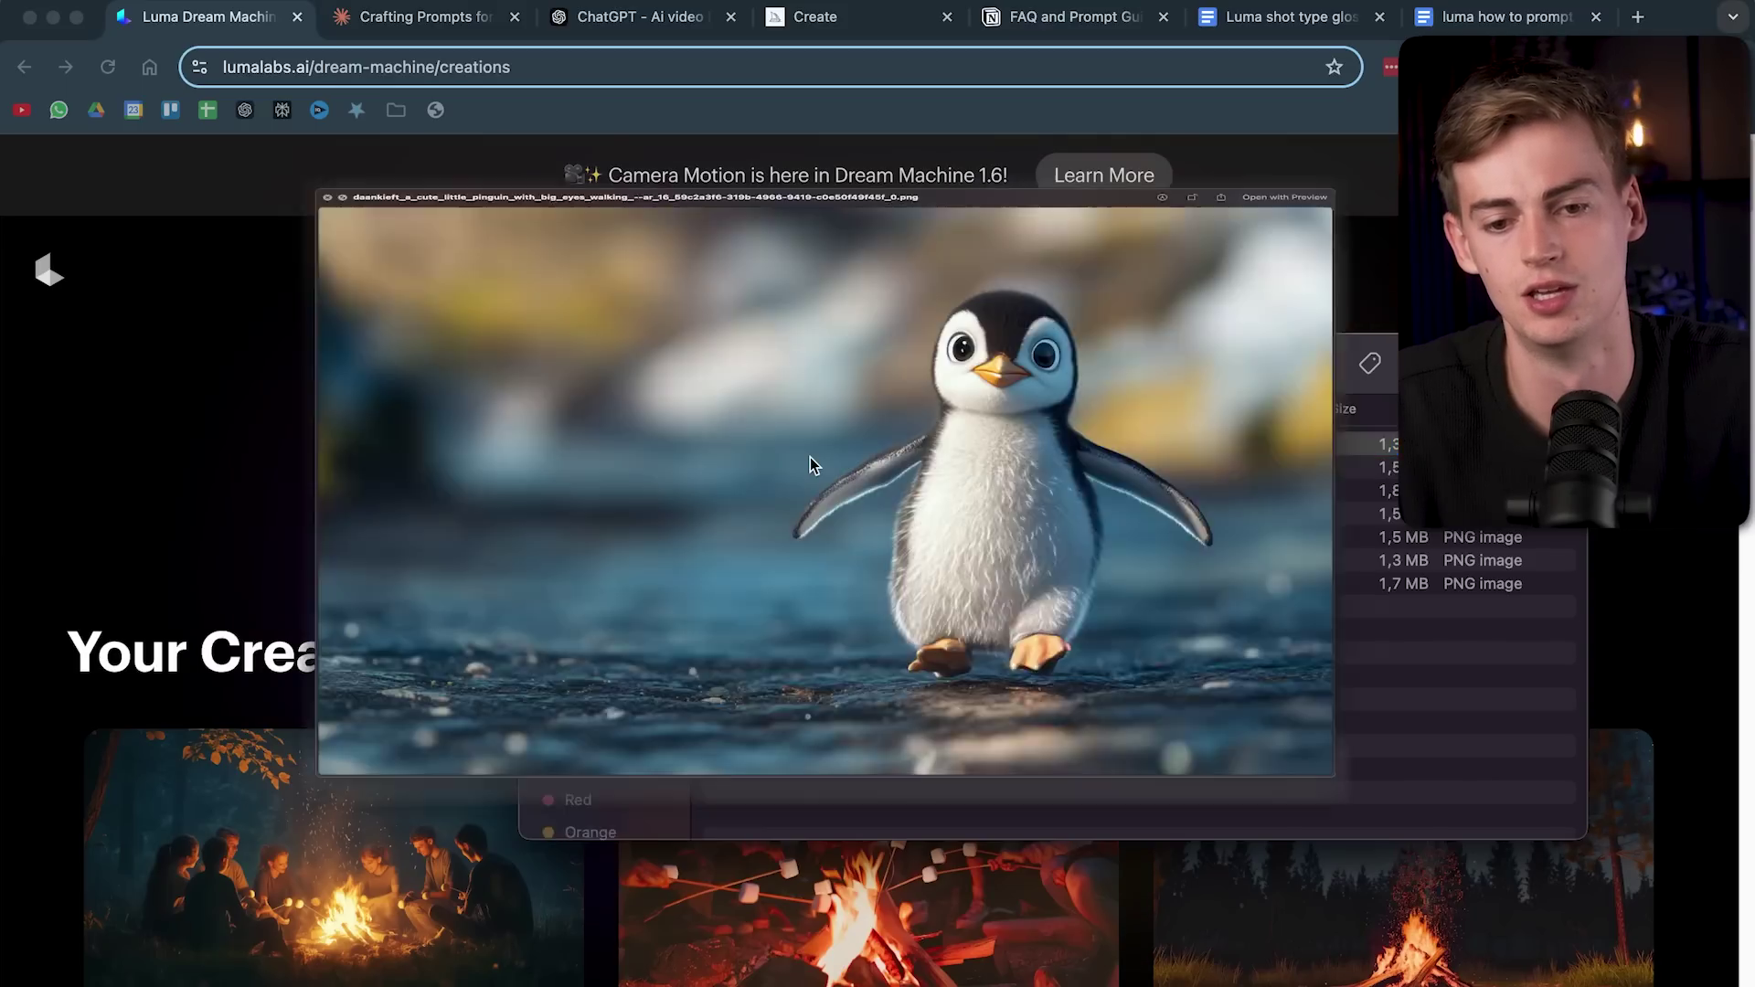
{"action": "key", "text": "space"}
{"action": "key", "text": "space"}
{"action": "left_click_drag", "start_coordinate": [960, 363], "coordinate": [1197, 313]}
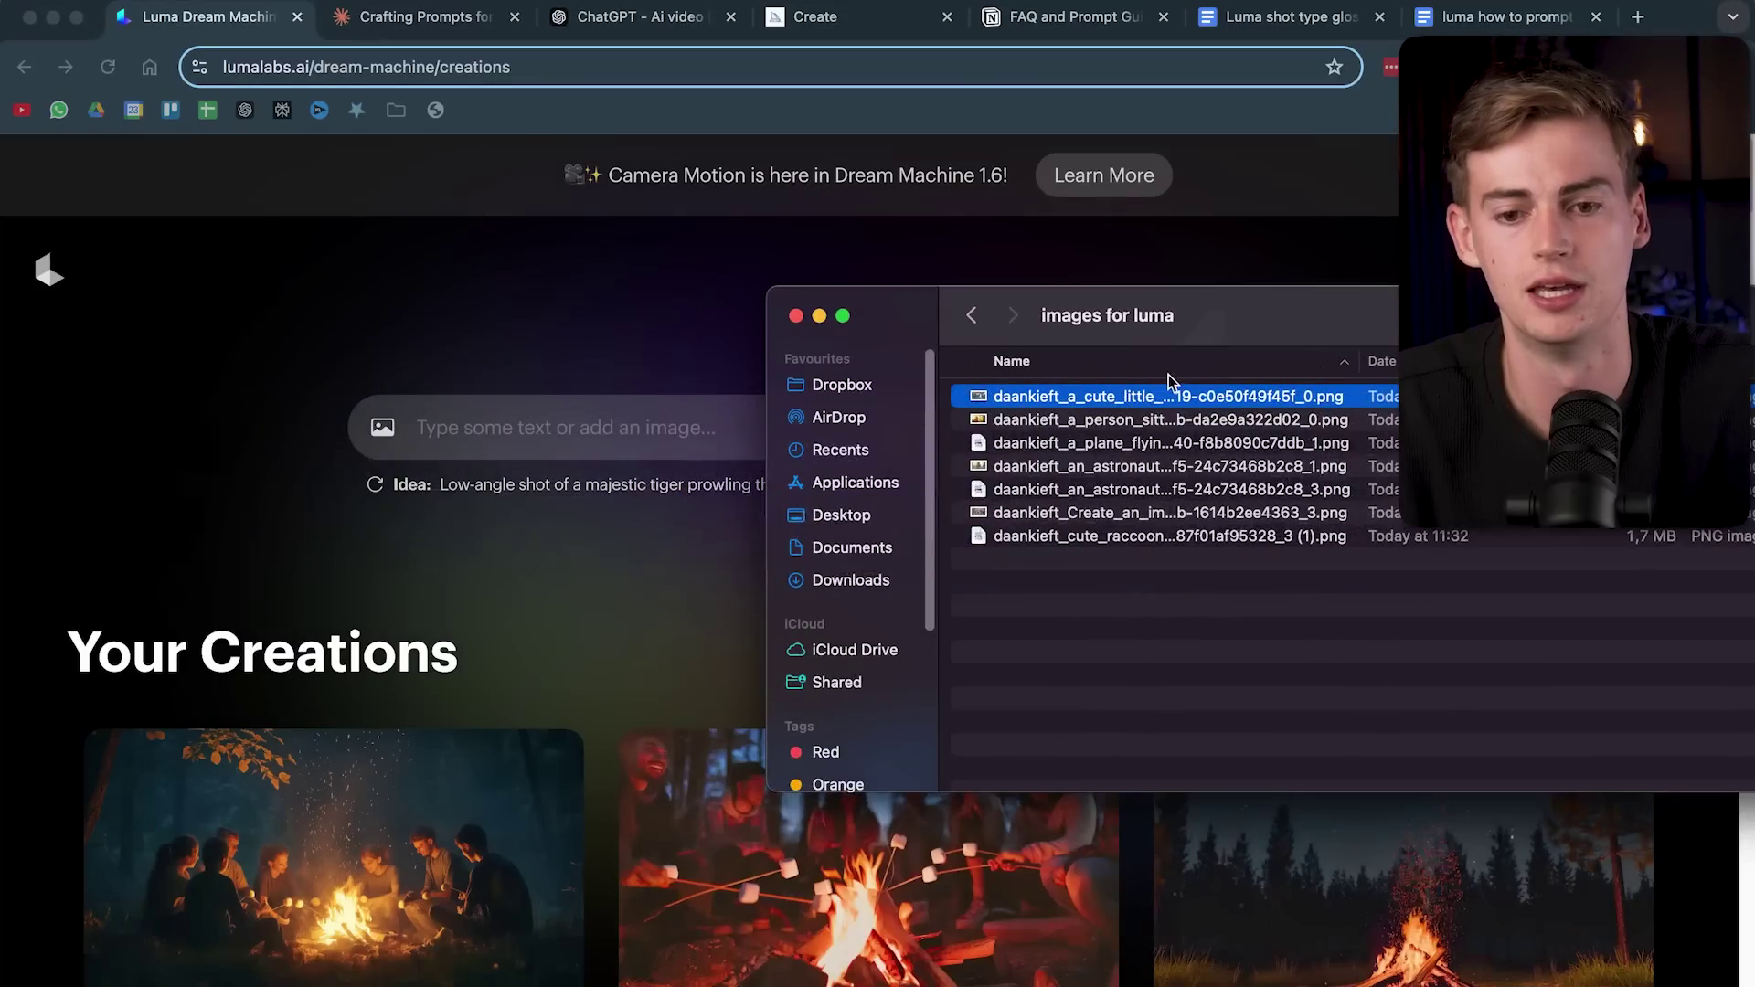
{"action": "left_click_drag", "start_coordinate": [1162, 397], "coordinate": [494, 437]}
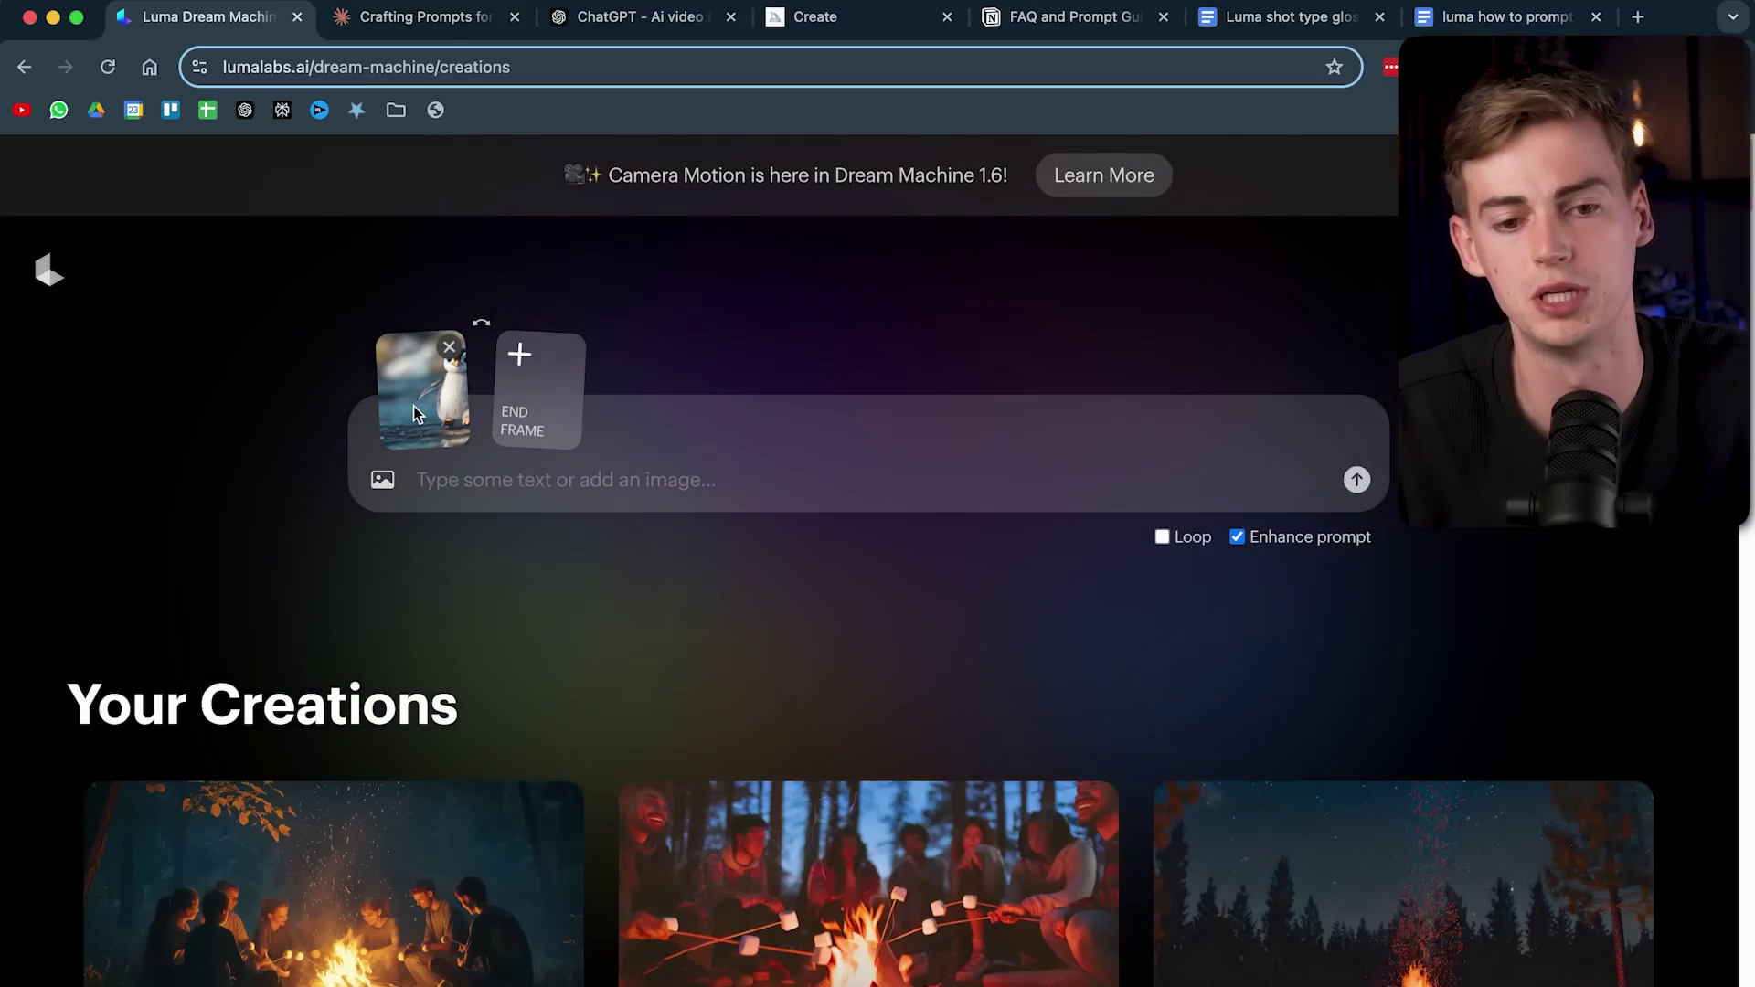
- Prompt the penguin video with "a cute pinguin walking towards the camera" plus a camera movement, and generate it
{"action": "mouse_move", "coordinate": [376, 404]}
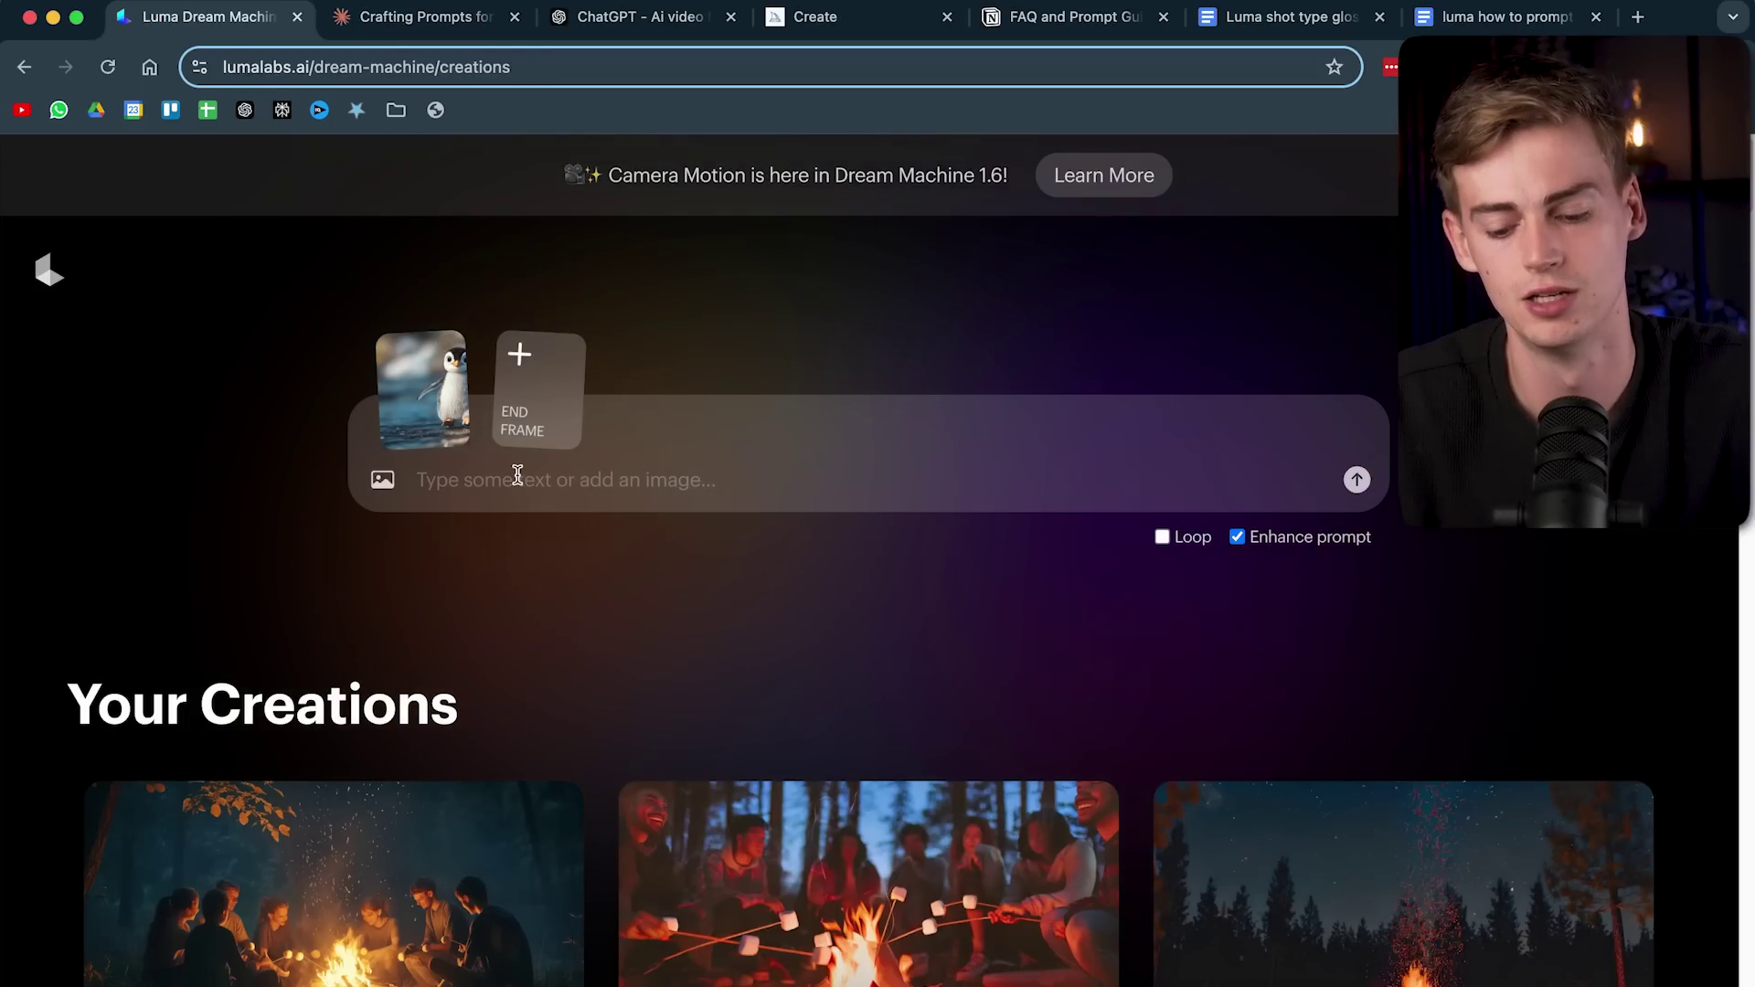
{"action": "type", "text": "a cute "}
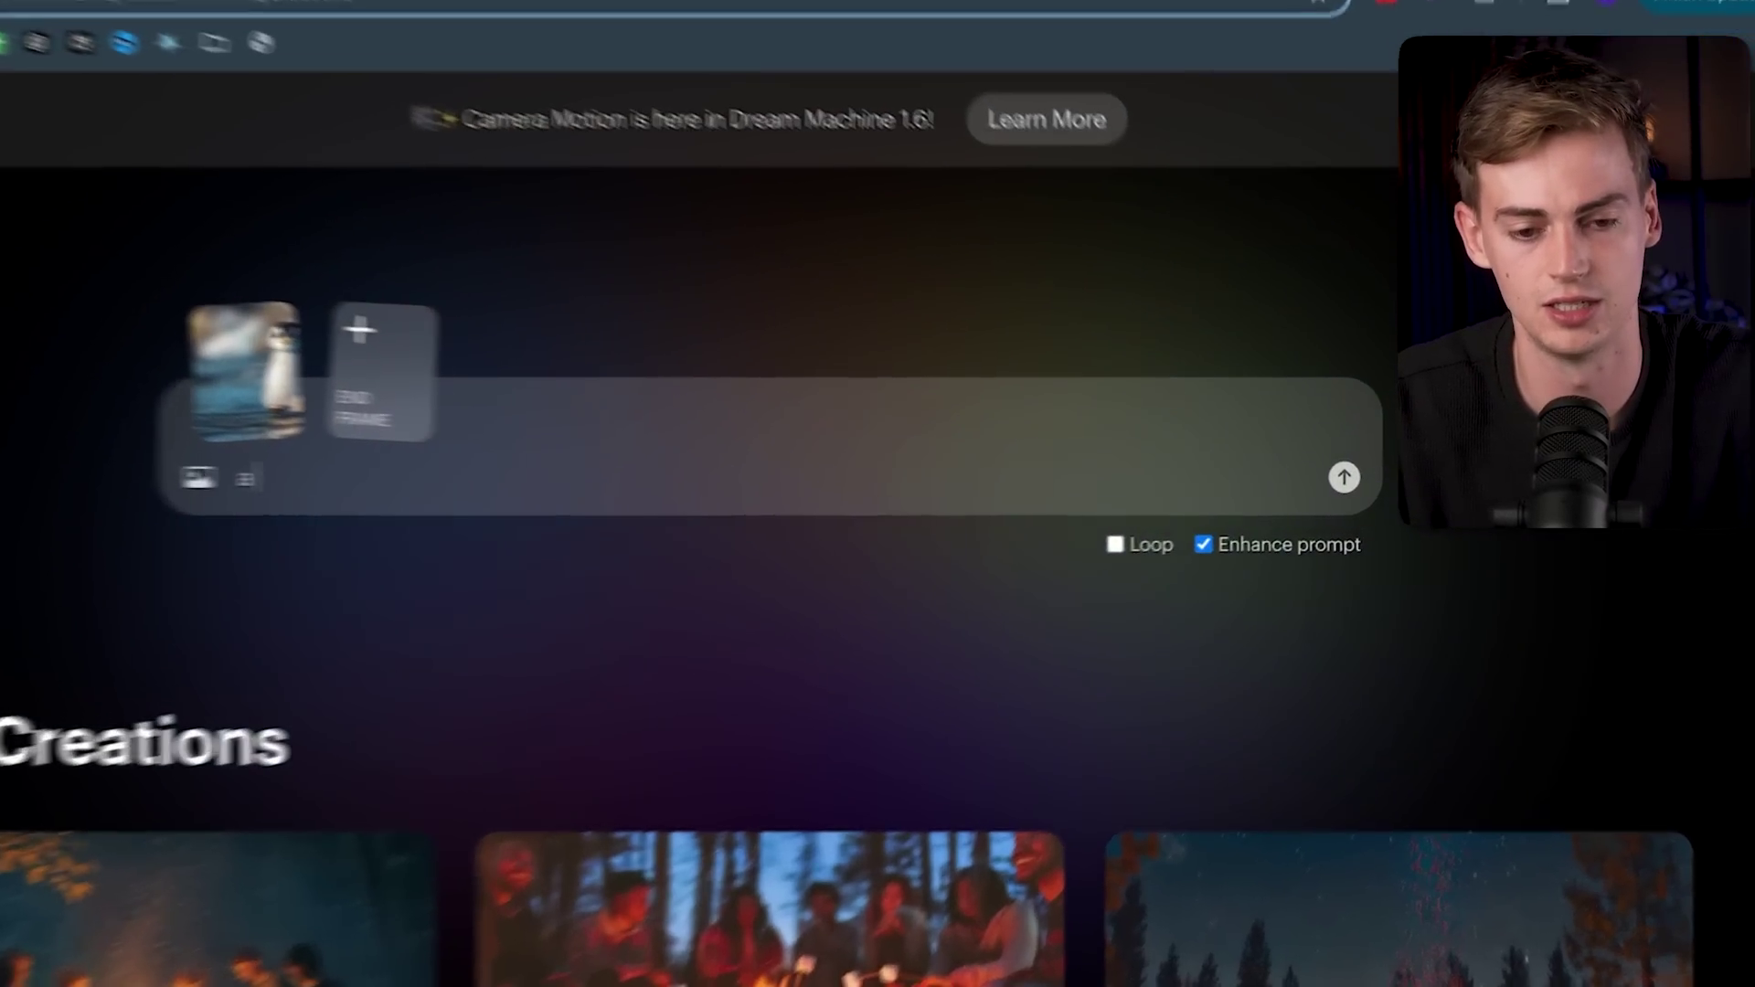
{"action": "type", "text": "pinguin walking towards the camera"}
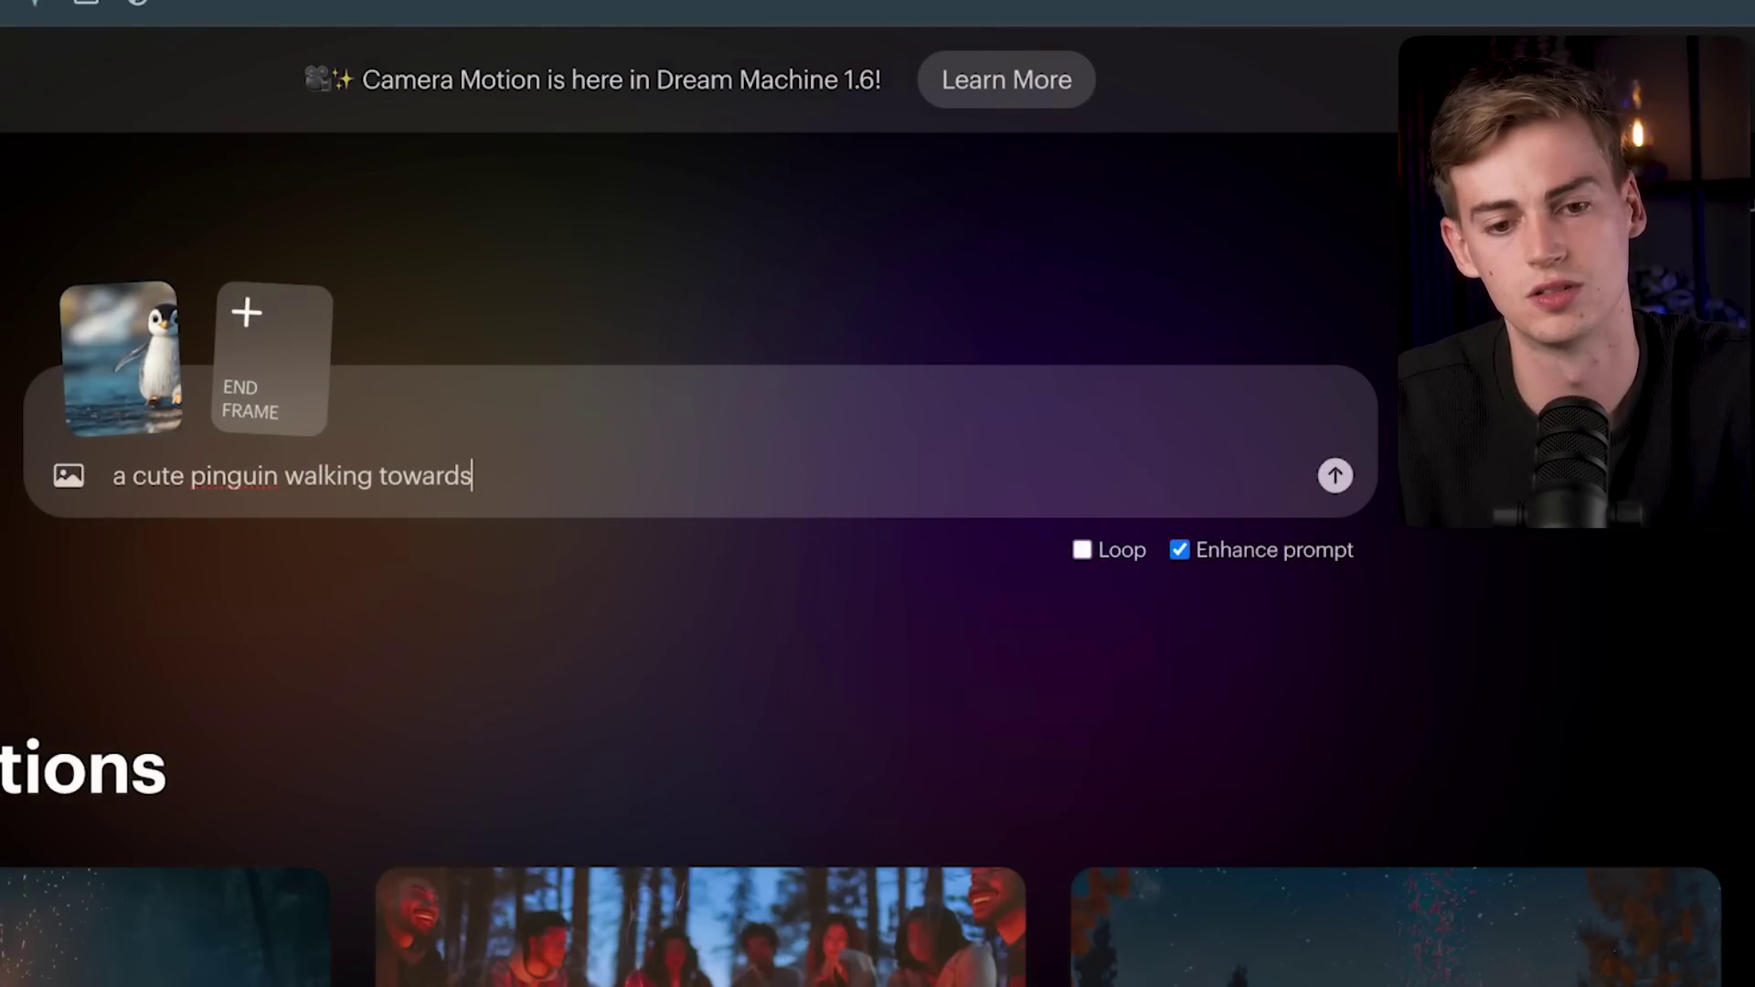
{"action": "type", "text": ". camera pu"}
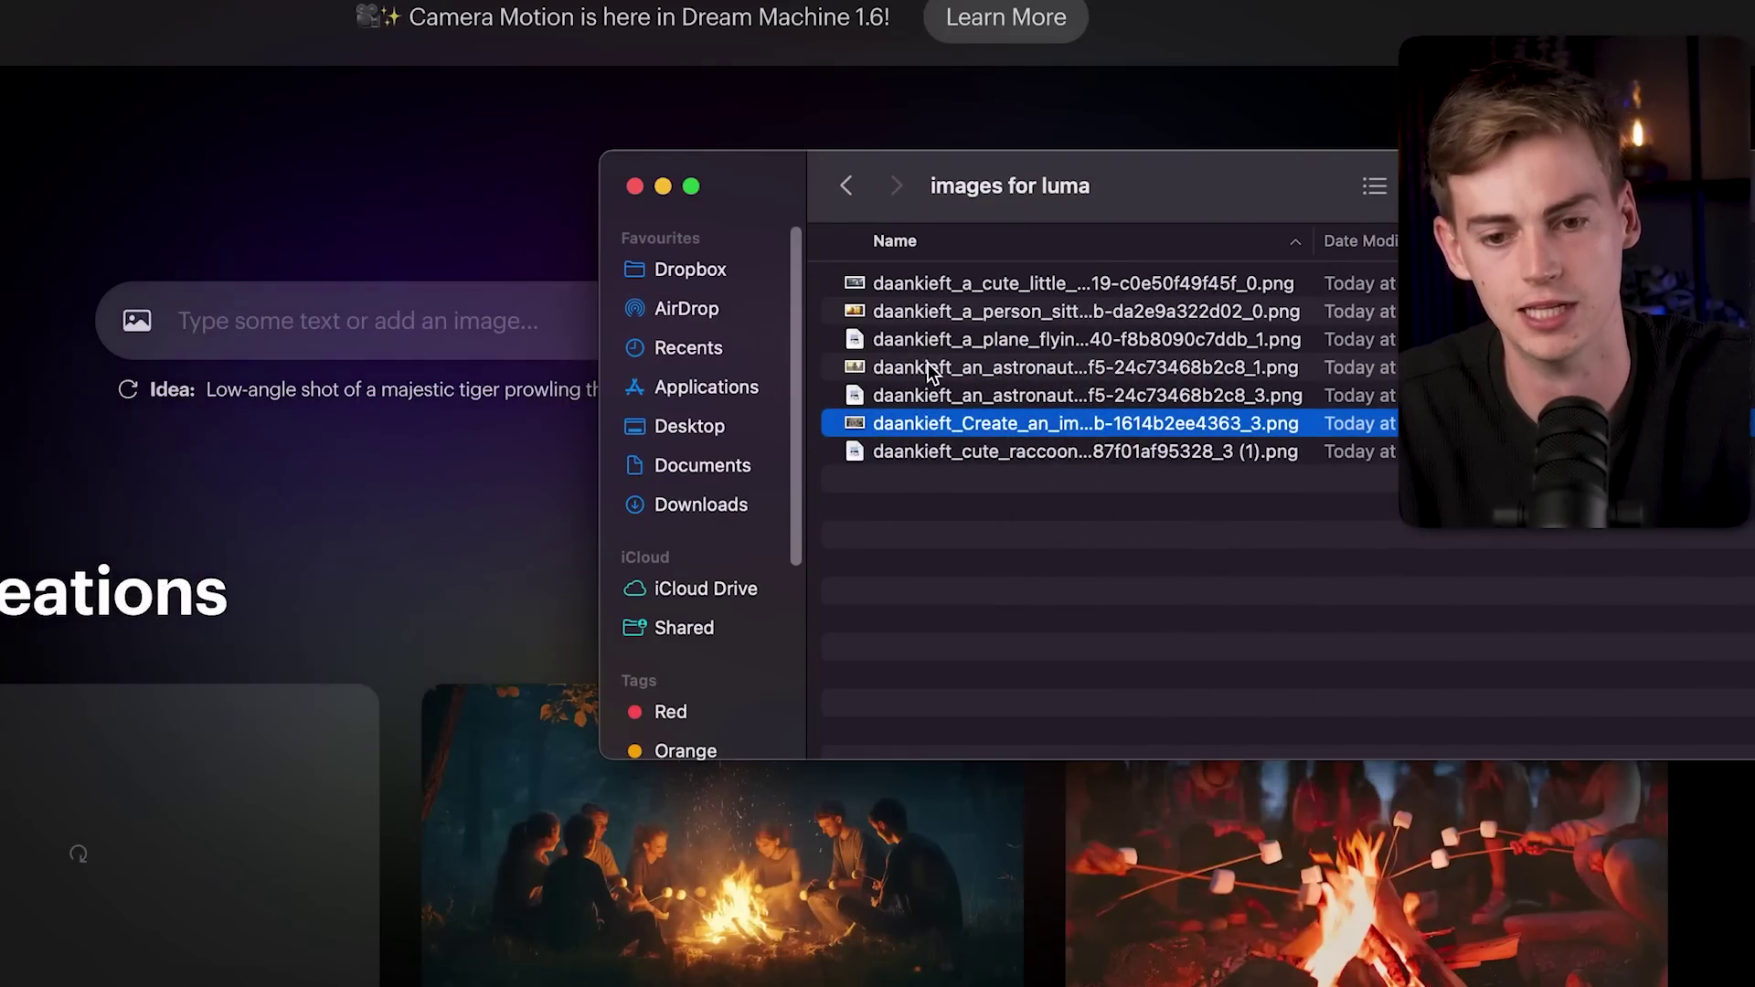
- Generate a video from the hot tub image with the prompt "a women sitting in a natural hot tub with gorillas with hot steam coming of the water"
{"action": "left_click_drag", "start_coordinate": [1019, 420], "coordinate": [293, 345]}
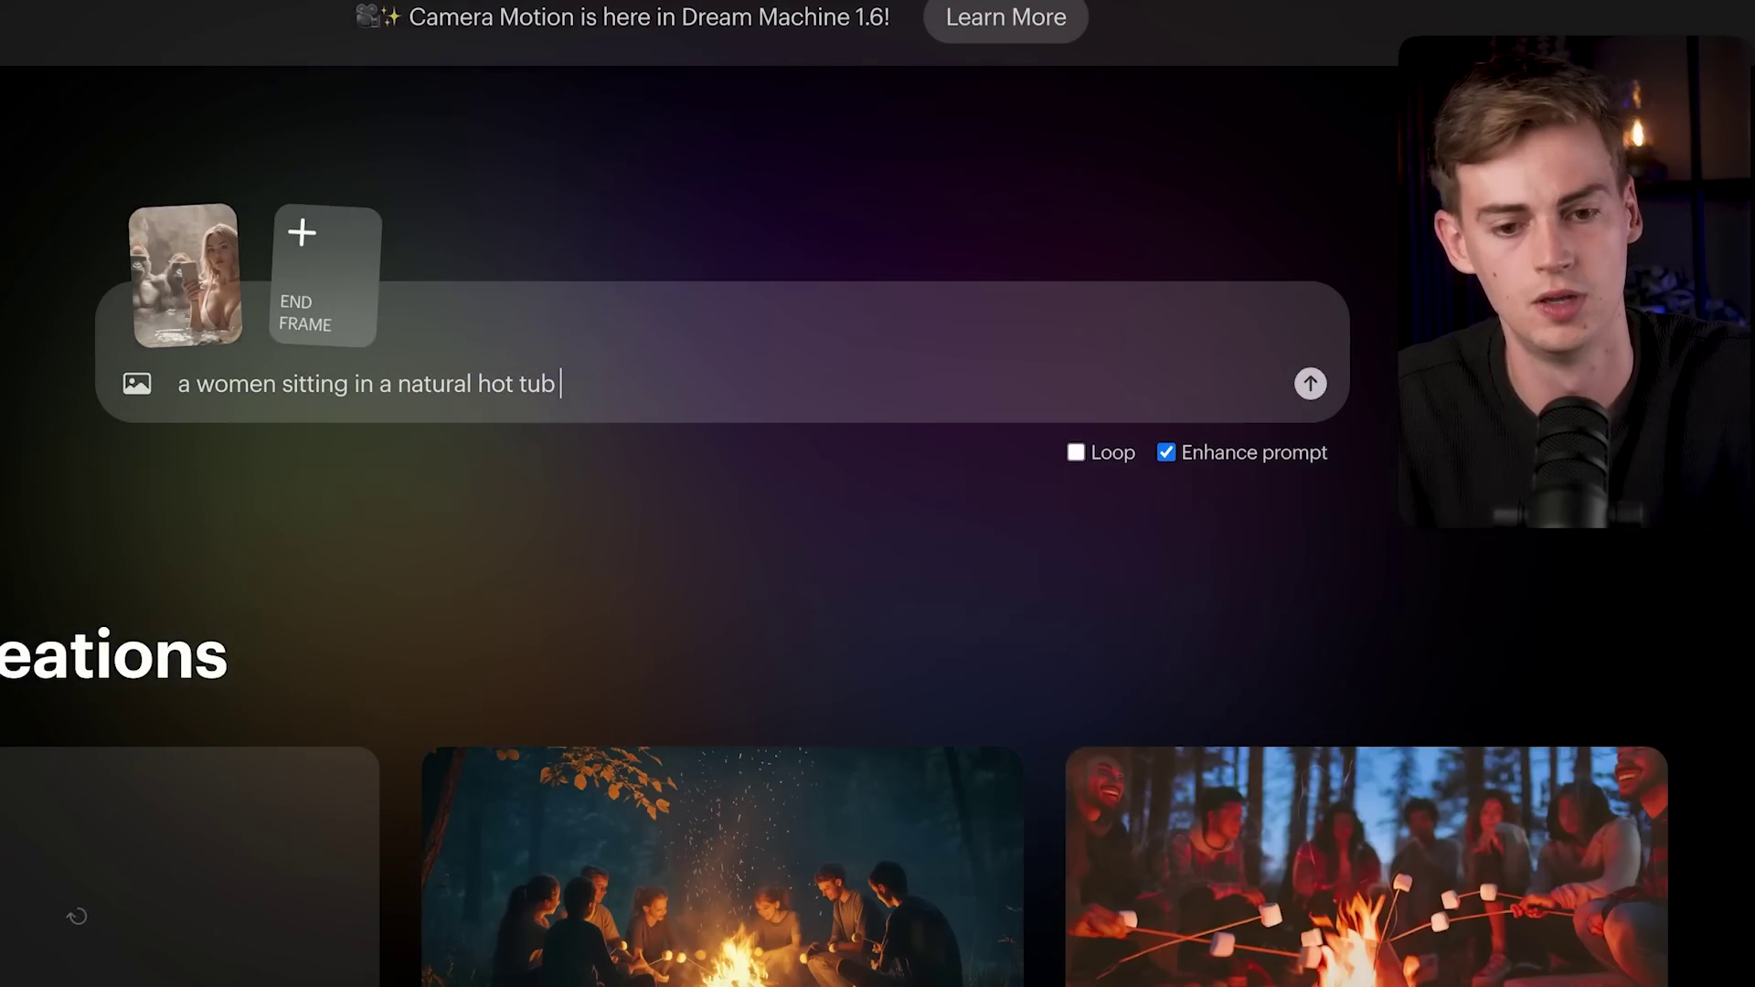
{"action": "type", "text": "s with hot steam coming of the water"}
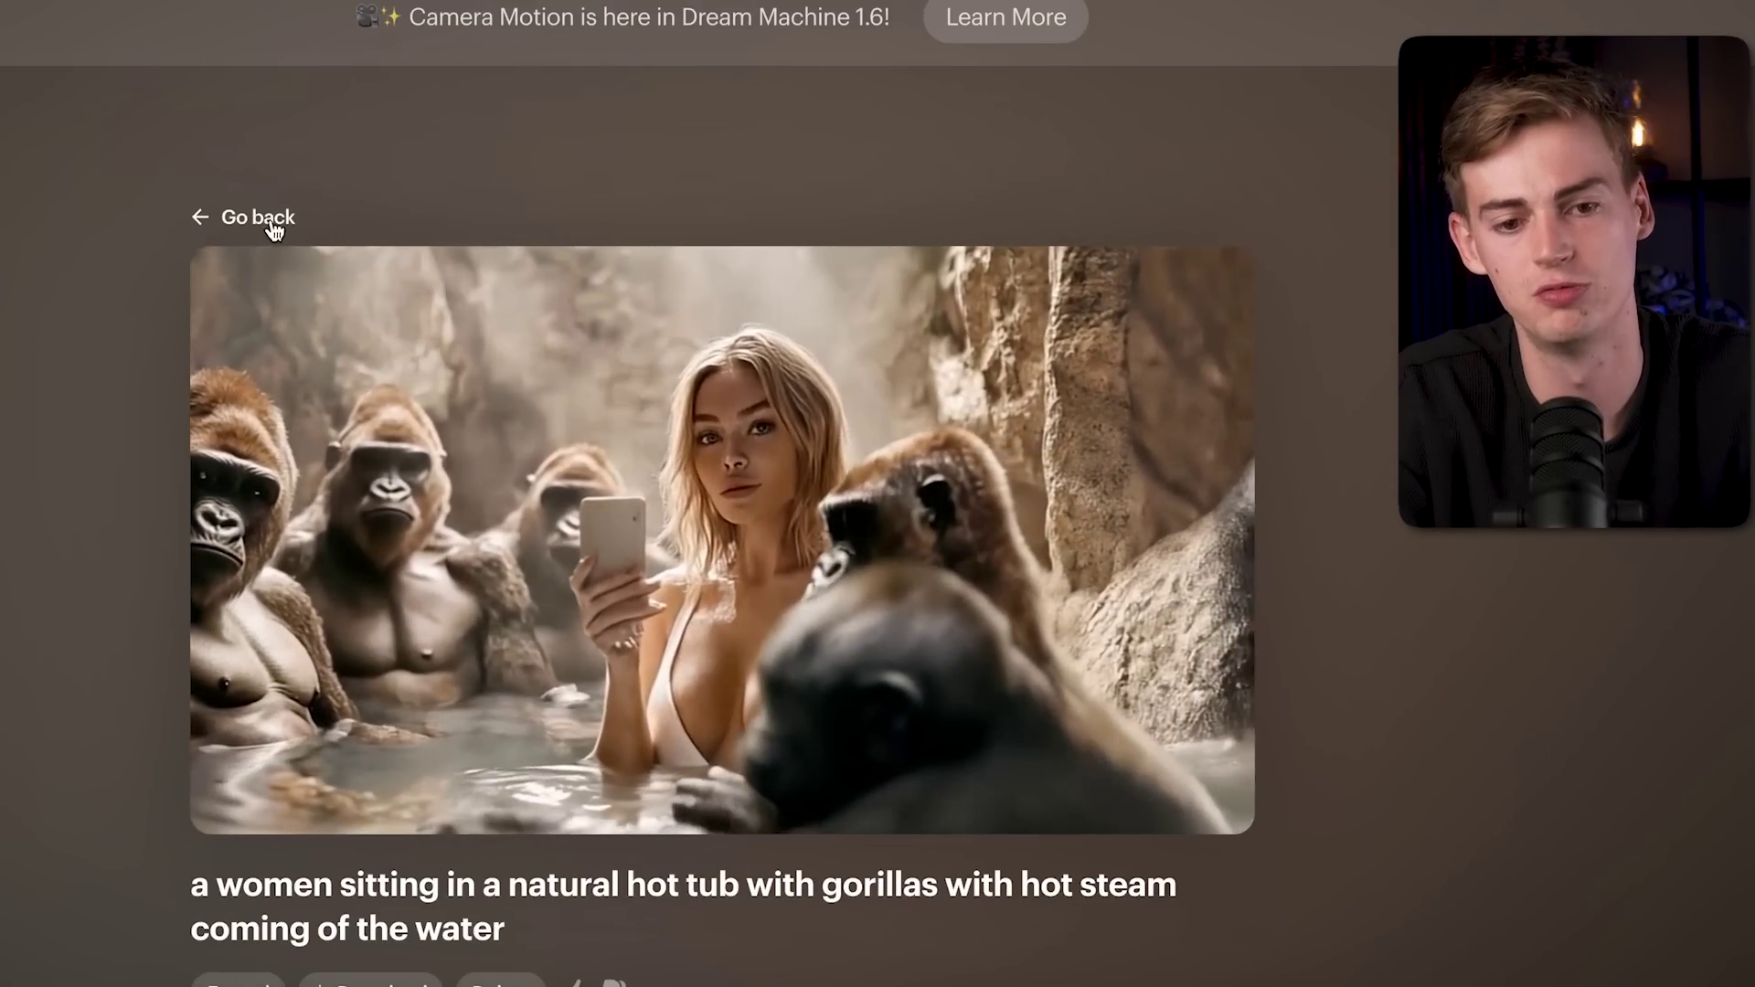
- Generate another video from the hot tub image, reusing the prompt "a women sitting in a natural hot tub with gorillas with hot steam coming of the water"
{"action": "left_click", "coordinate": [267, 233]}
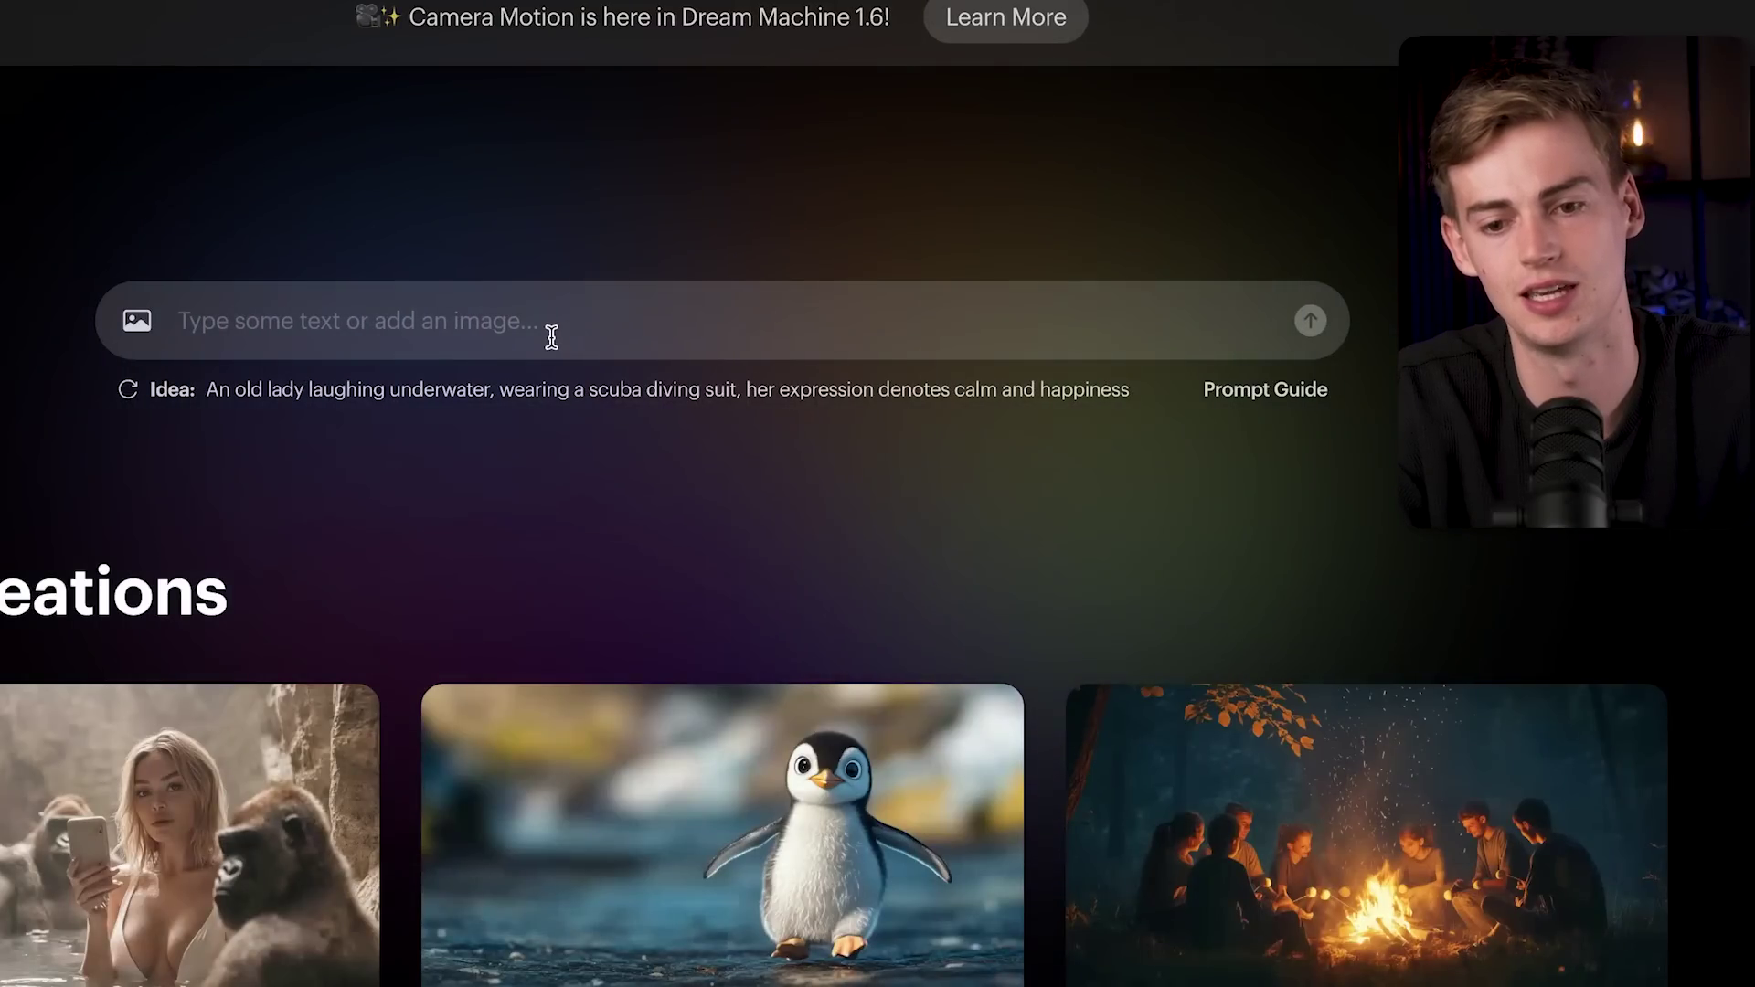
{"action": "left_click", "coordinate": [185, 986]}
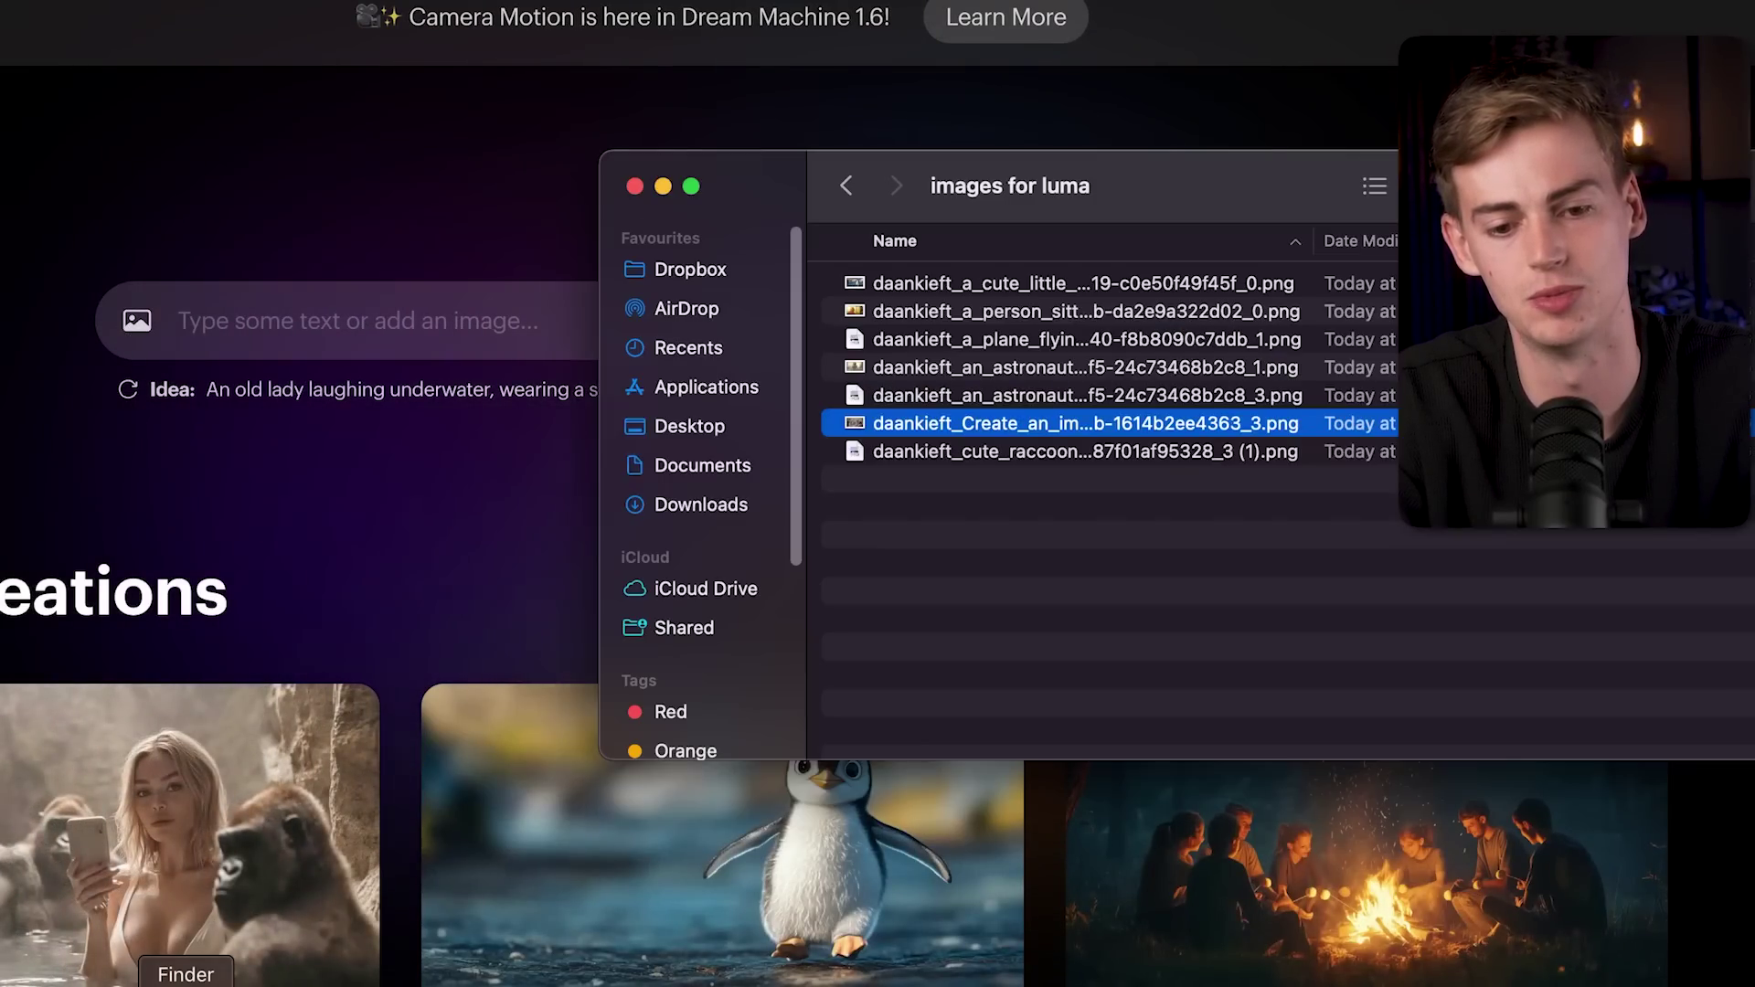
{"action": "left_click_drag", "start_coordinate": [847, 448], "coordinate": [255, 325]}
{"action": "scroll", "coordinate": [384, 620], "scroll_direction": "down", "scroll_amount": 5}
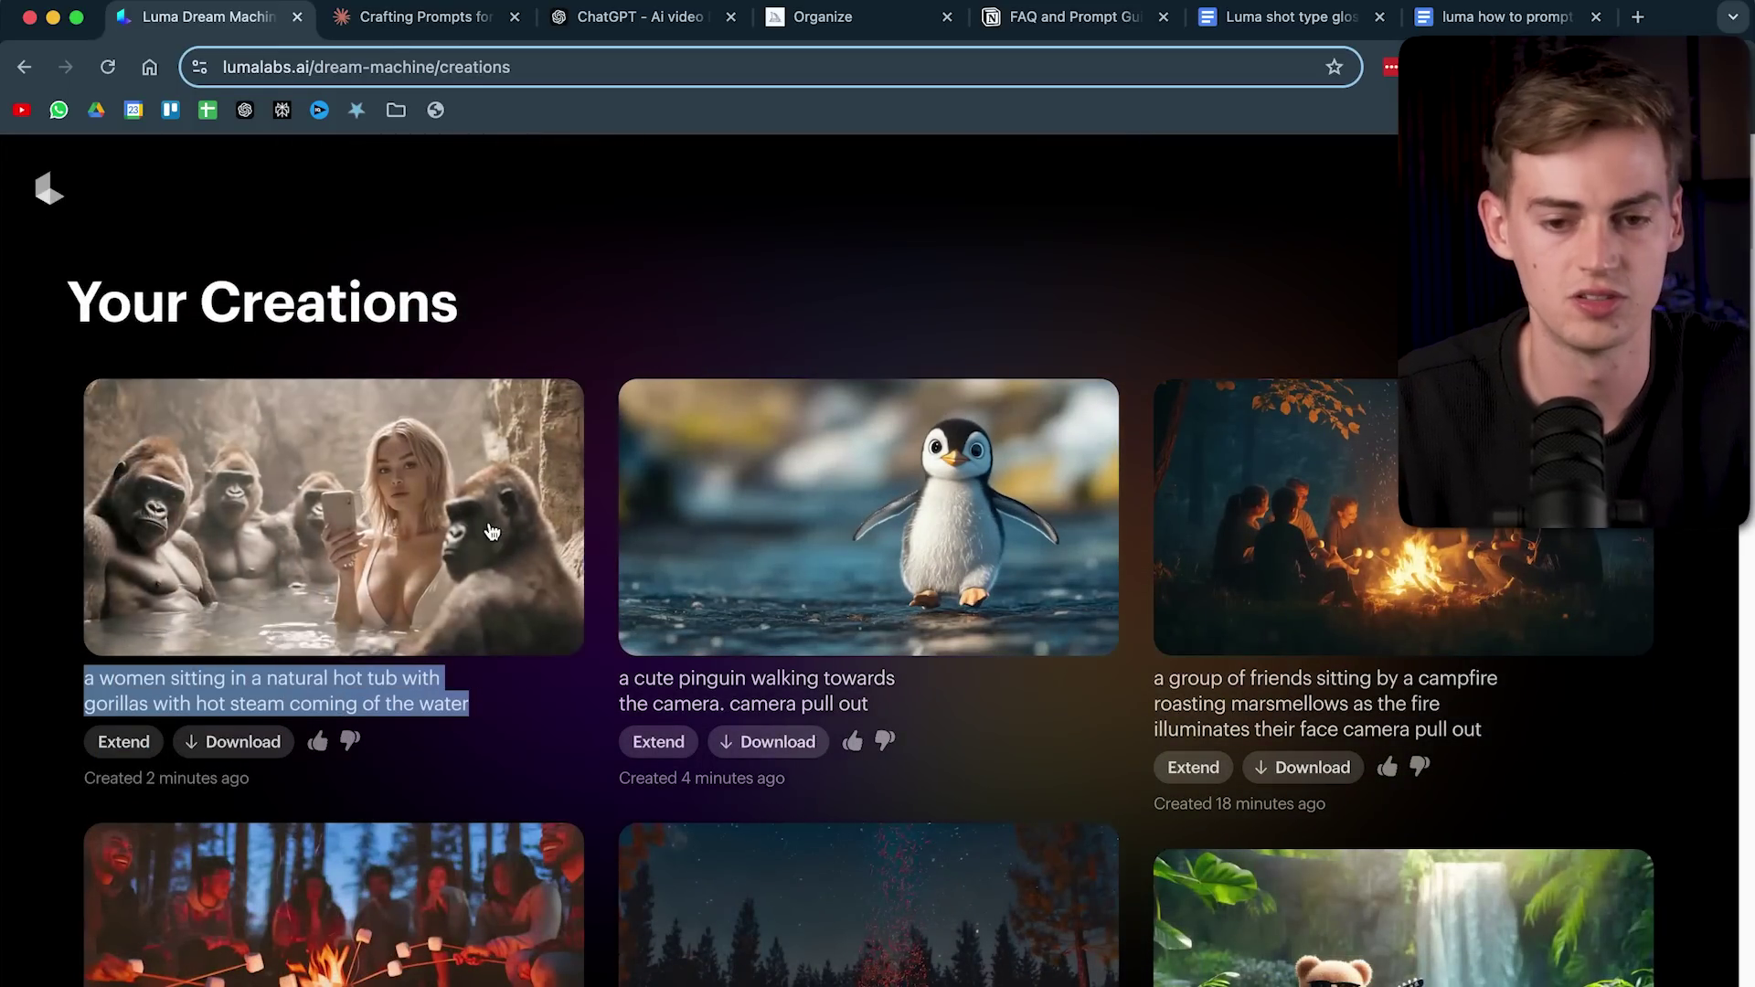
{"action": "scroll", "coordinate": [591, 499], "scroll_direction": "up", "scroll_amount": 5}
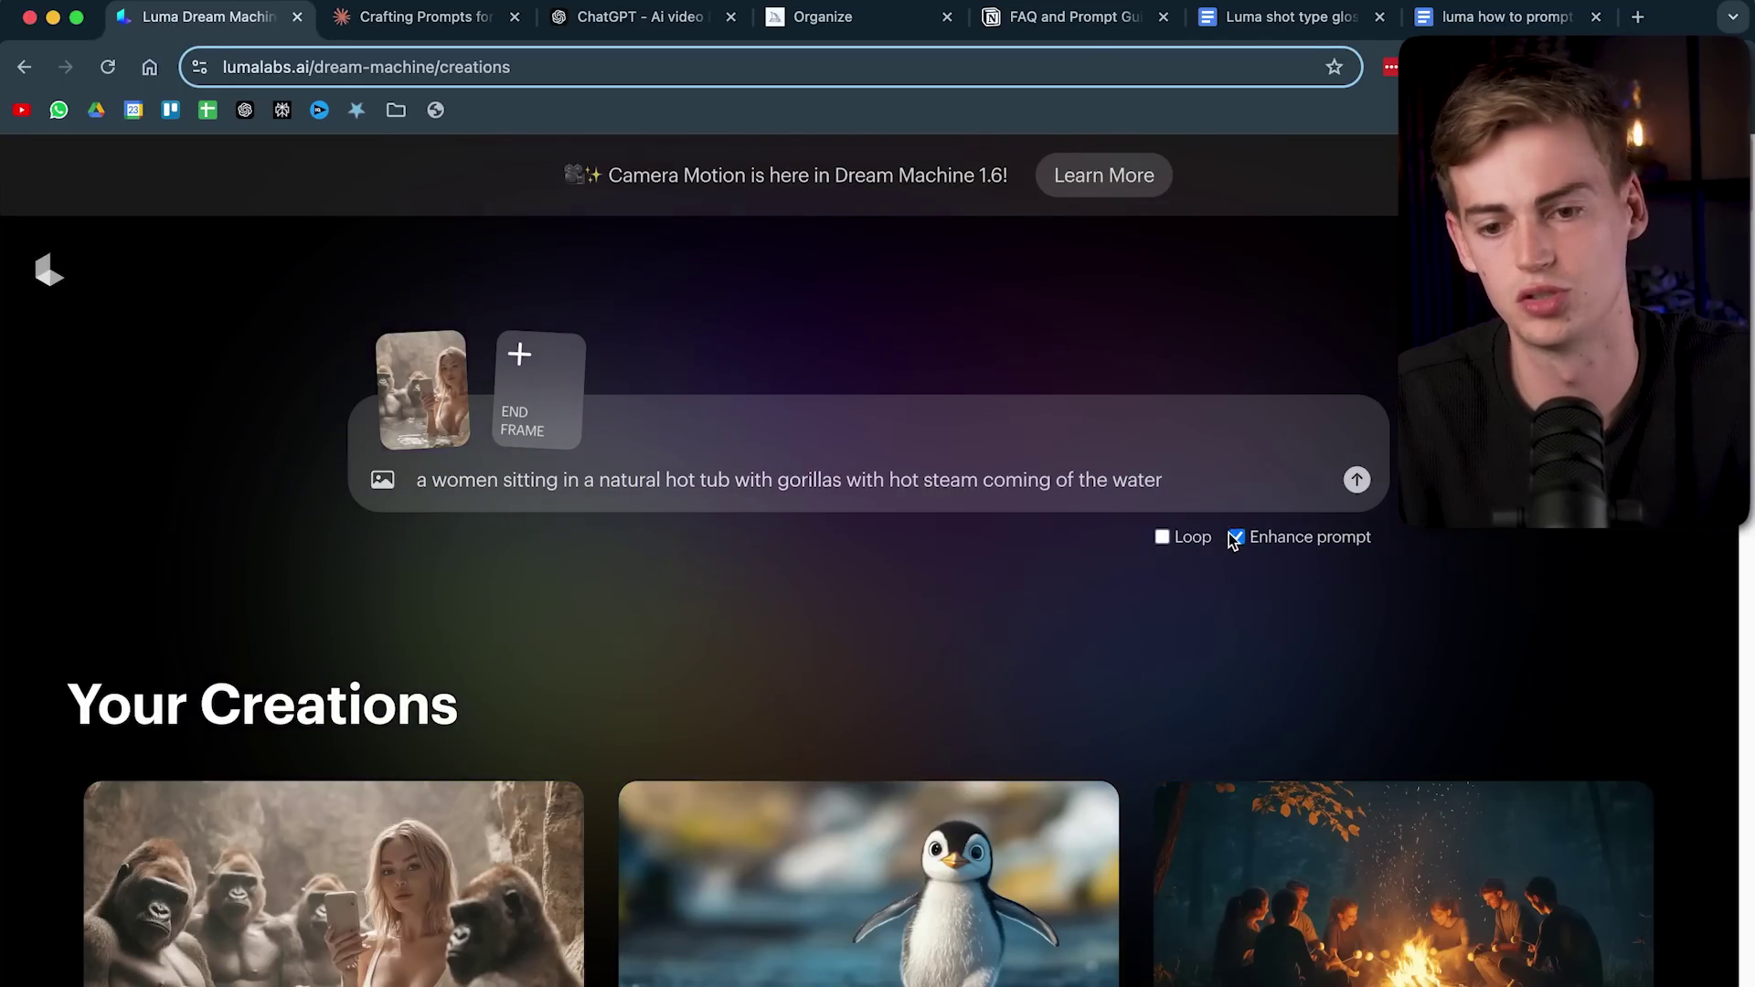
{"action": "left_click", "coordinate": [1358, 480]}
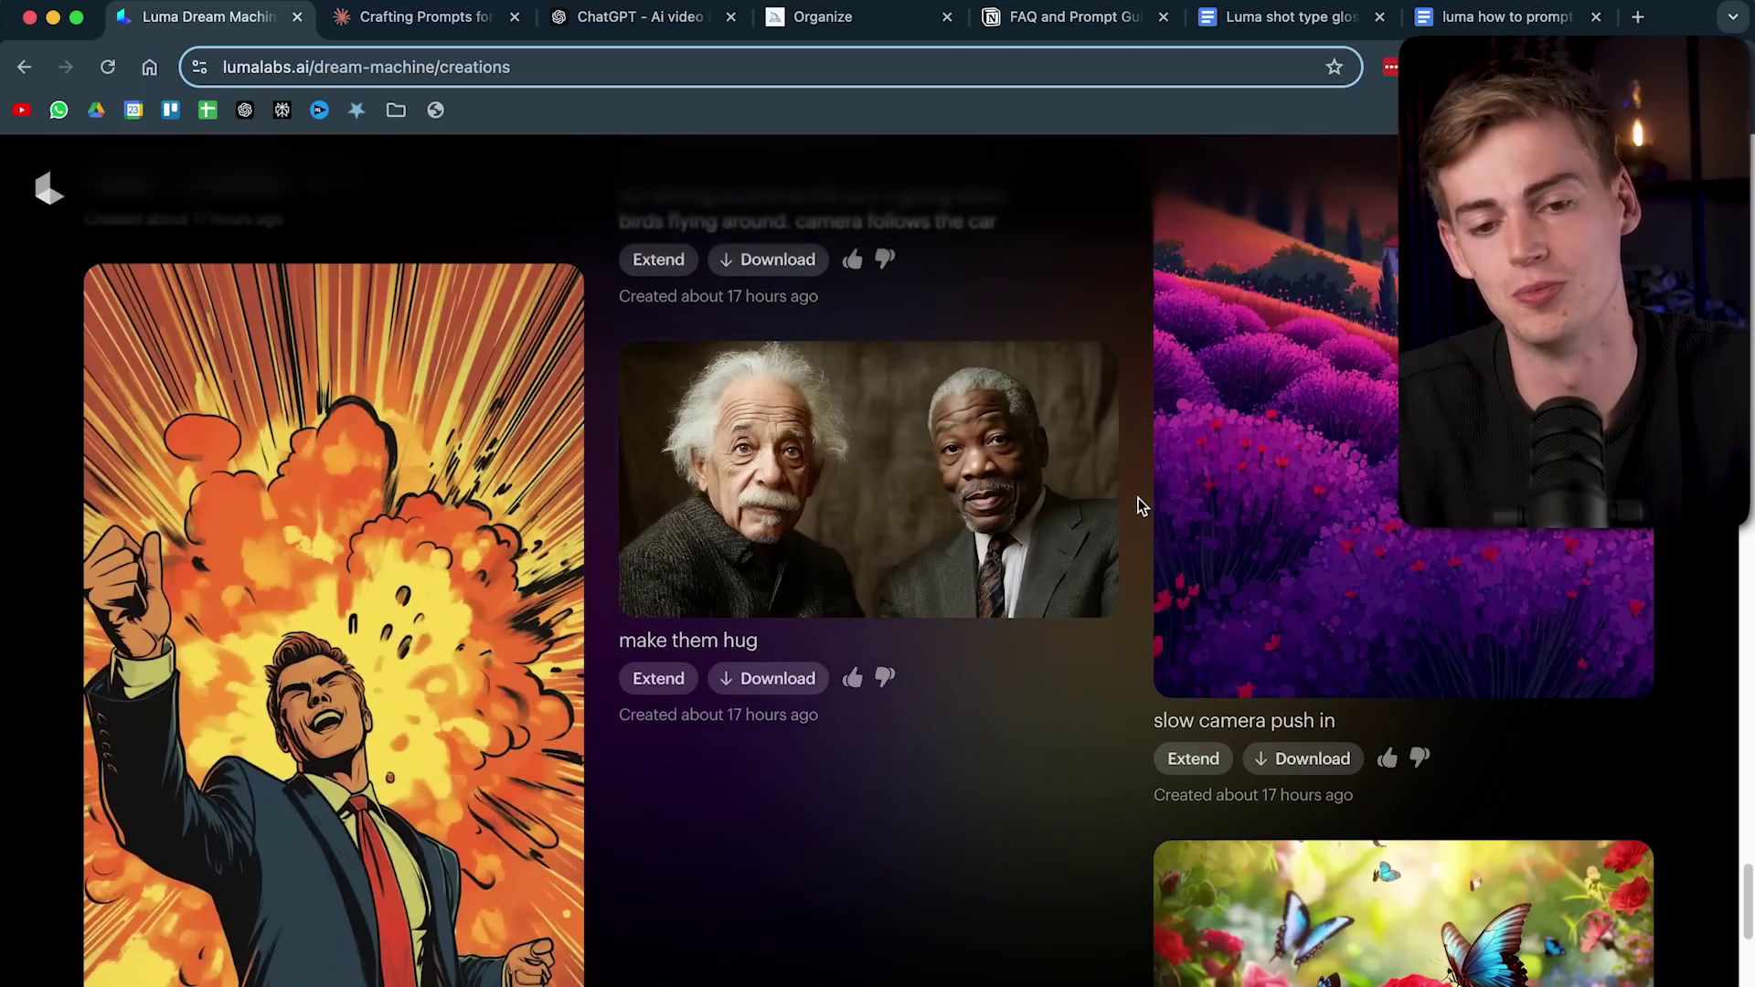
- Preview the "make them hug" video and examine the neighbouring car, lavender field and explosion creations
{"action": "mouse_move", "coordinate": [915, 504]}
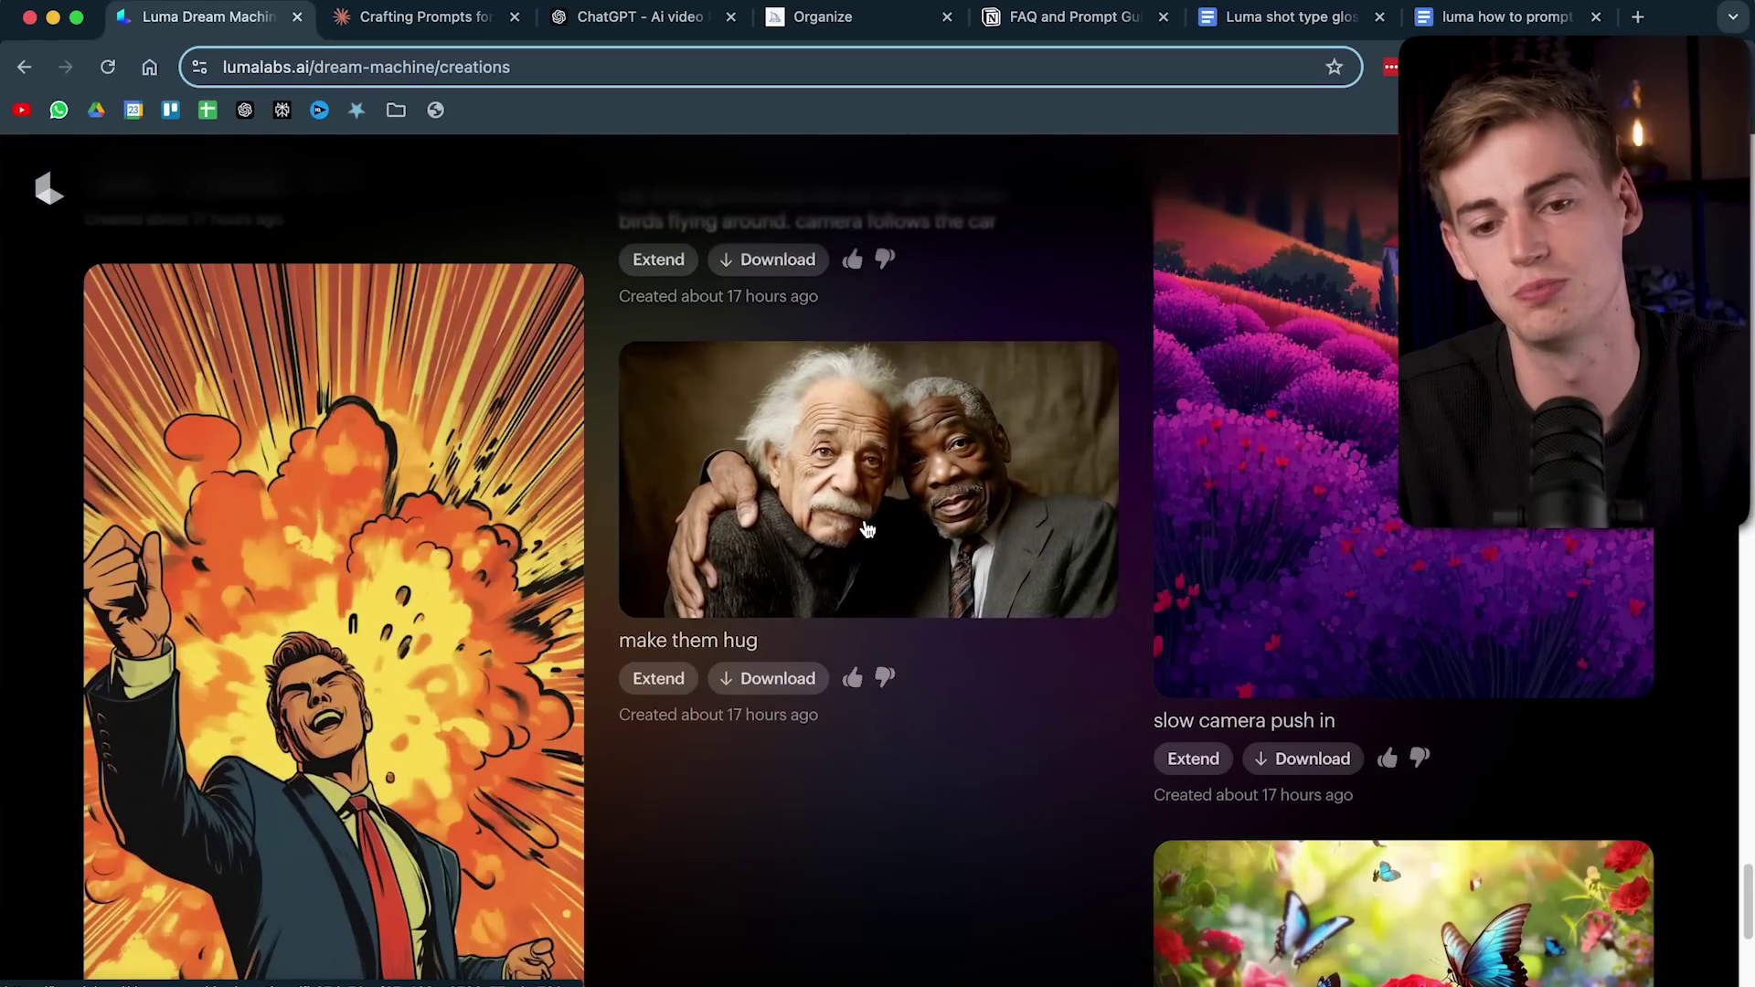
{"action": "scroll", "coordinate": [952, 482], "scroll_direction": "down", "scroll_amount": 4}
{"action": "scroll", "coordinate": [1109, 426], "scroll_direction": "up", "scroll_amount": 7}
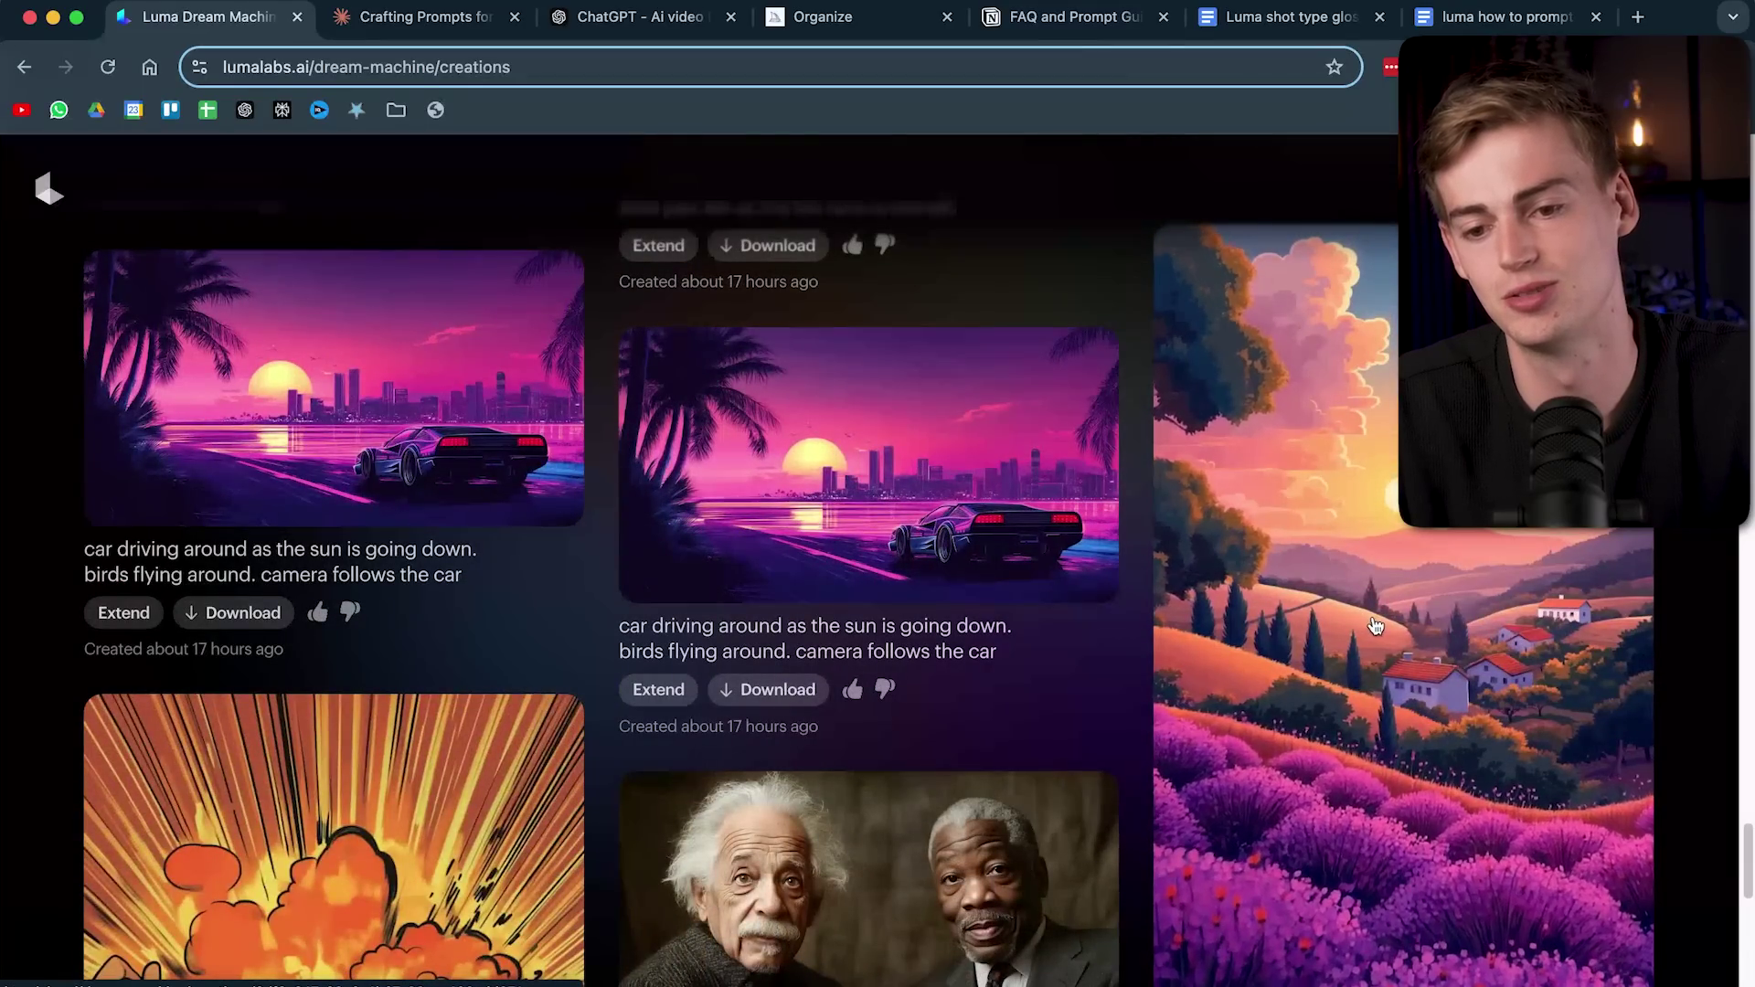
{"action": "scroll", "coordinate": [1382, 627], "scroll_direction": "up", "scroll_amount": 1}
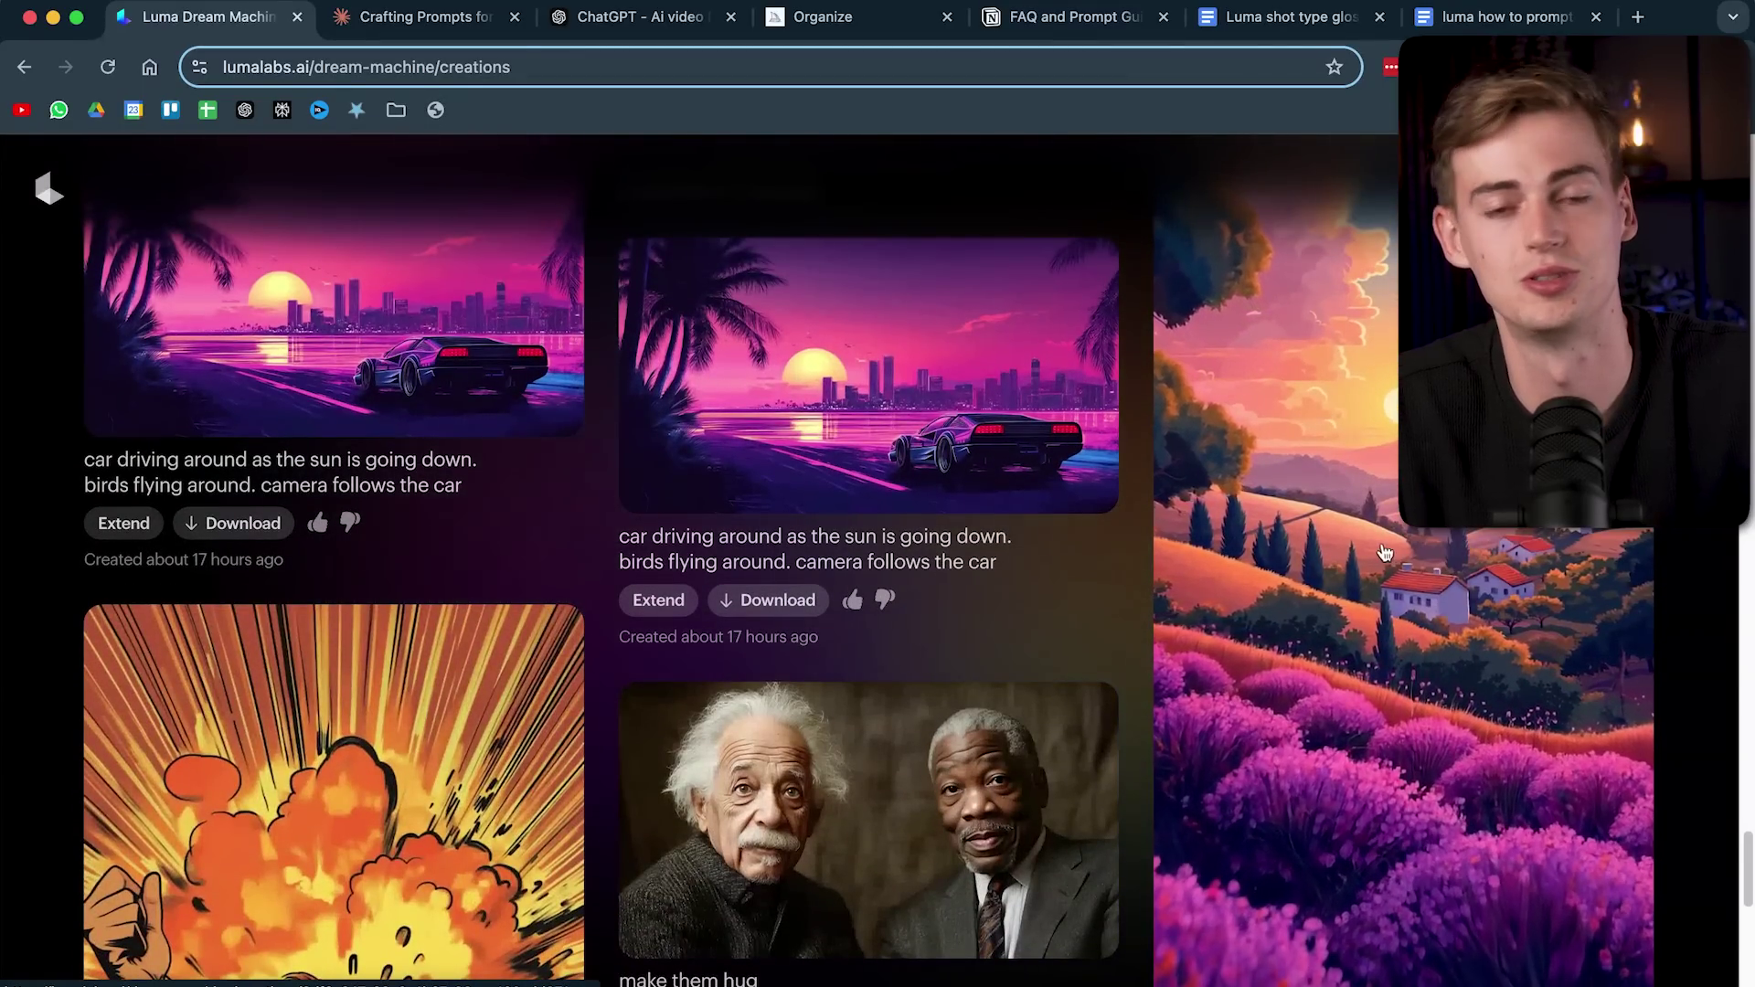
{"action": "scroll", "coordinate": [1388, 572], "scroll_direction": "down", "scroll_amount": 9}
{"action": "scroll", "coordinate": [405, 636], "scroll_direction": "up", "scroll_amount": 4}
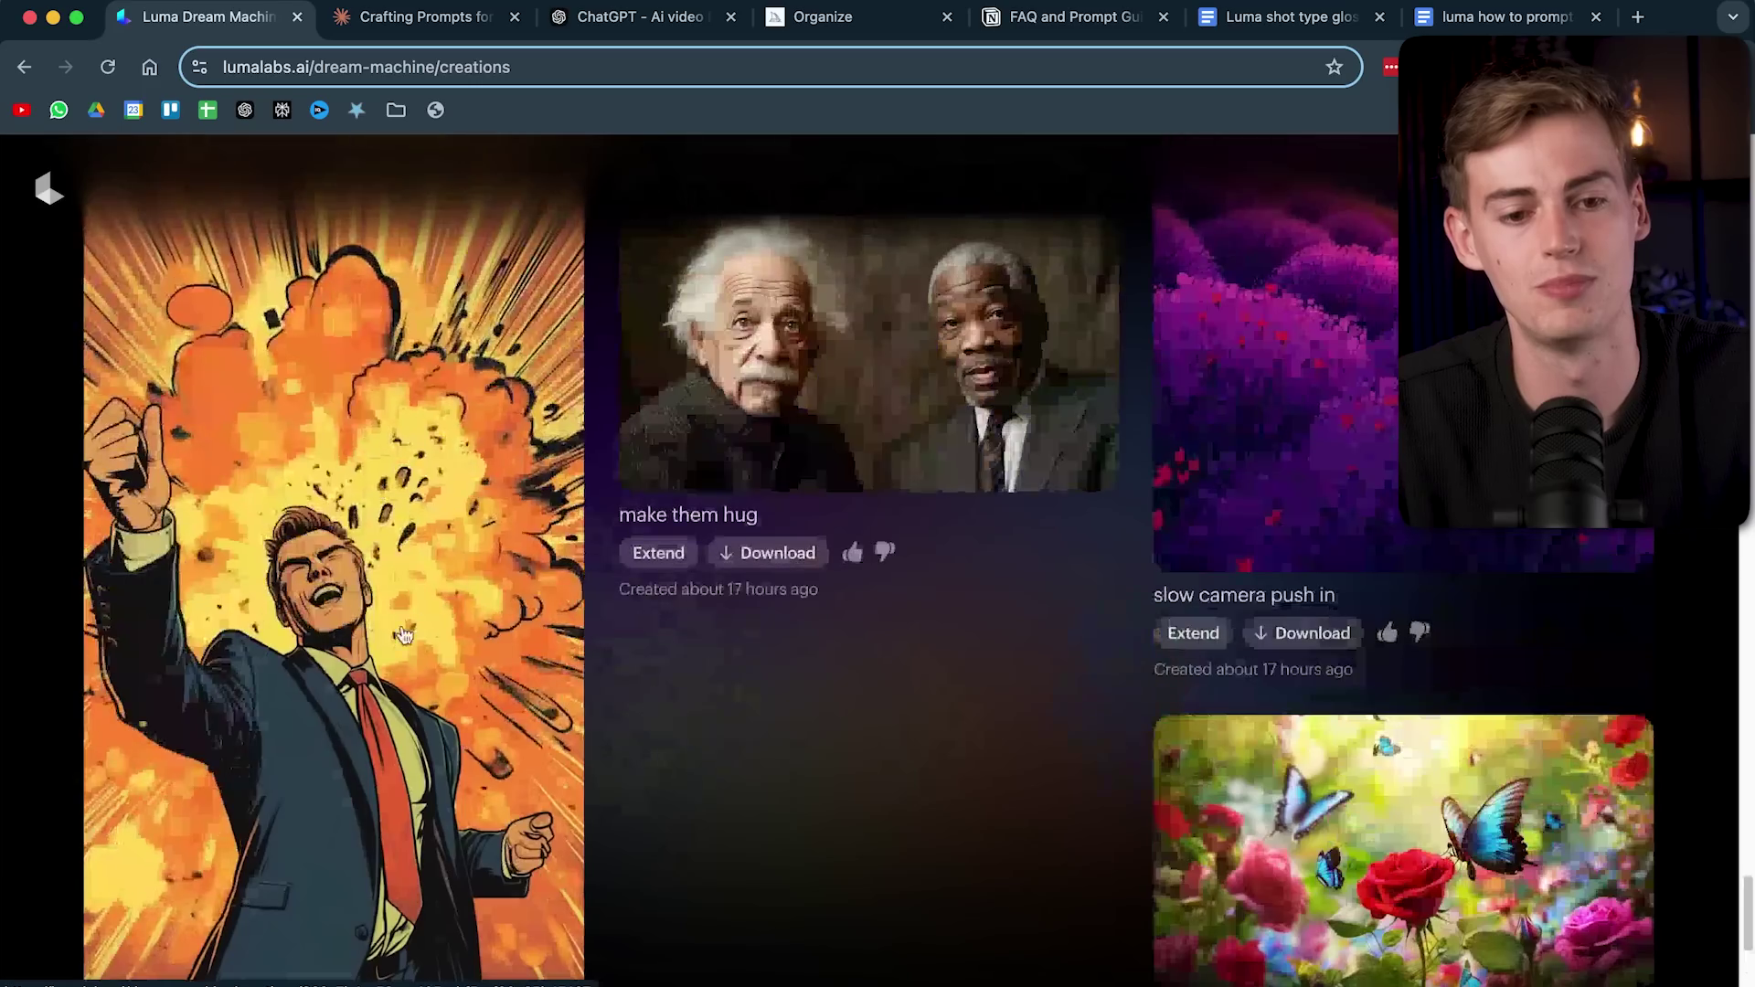
- Load more of the older creations past the end of the list and look through them
{"action": "scroll", "coordinate": [363, 646], "scroll_direction": "down", "scroll_amount": 6}
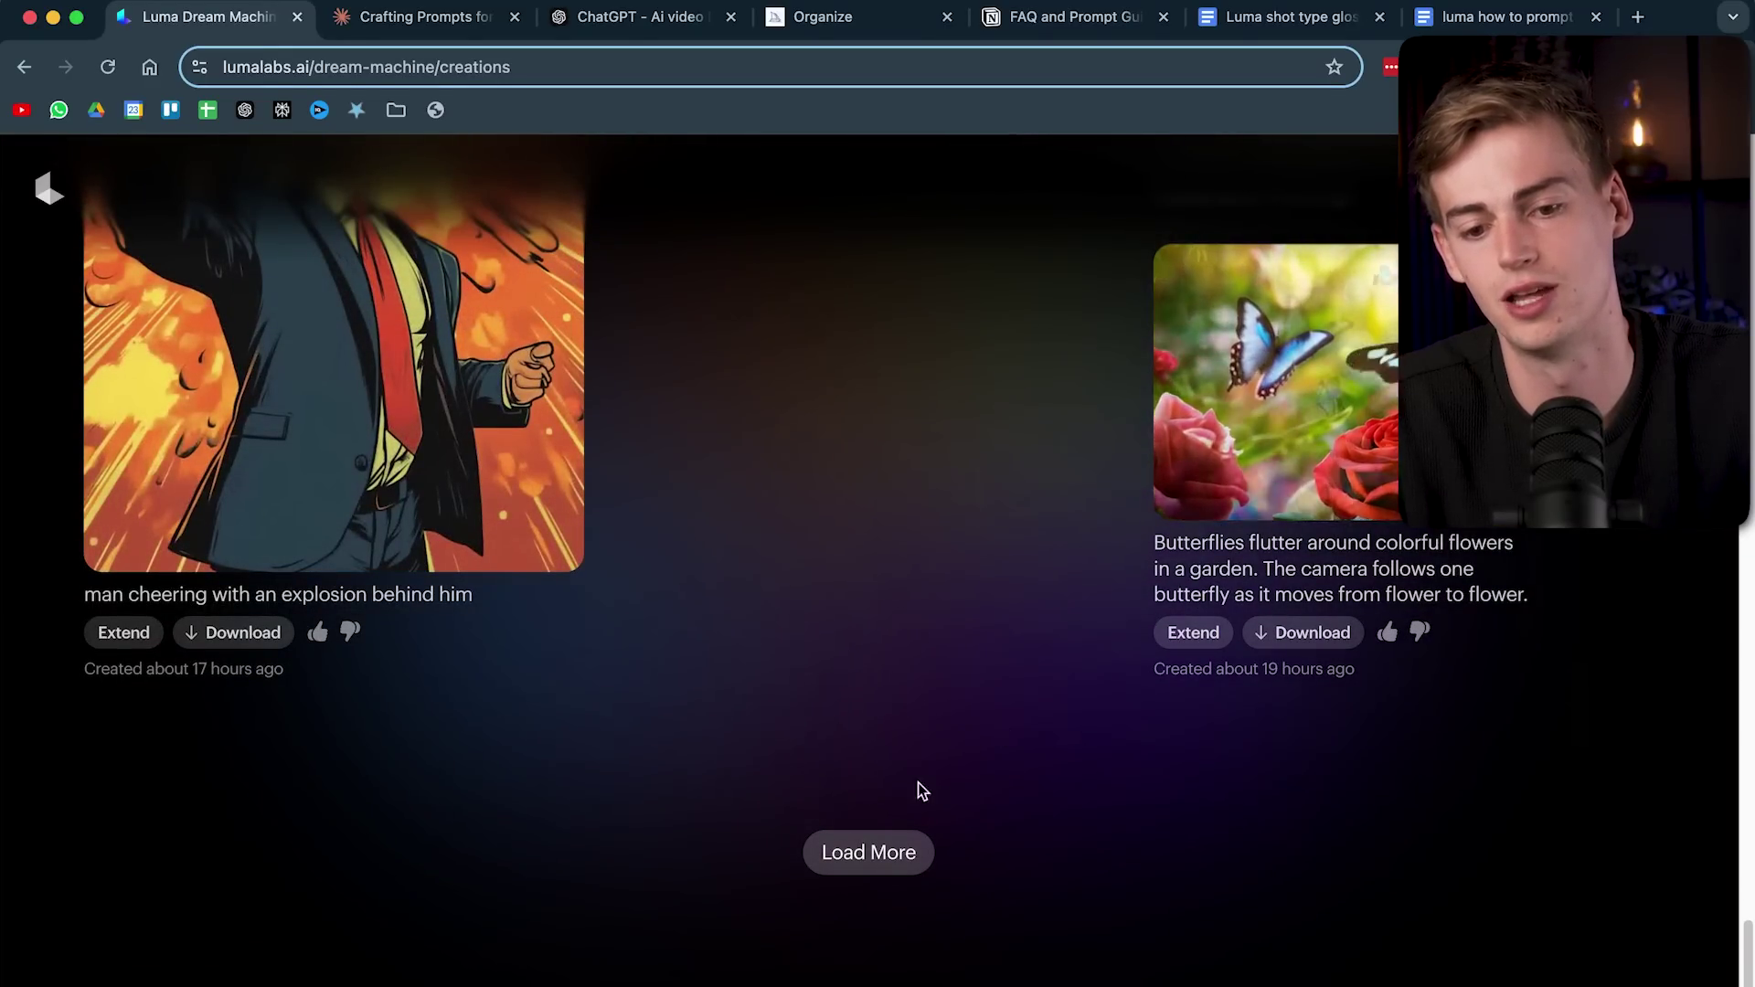
{"action": "left_click", "coordinate": [869, 852]}
{"action": "scroll", "coordinate": [883, 843], "scroll_direction": "down", "scroll_amount": 3}
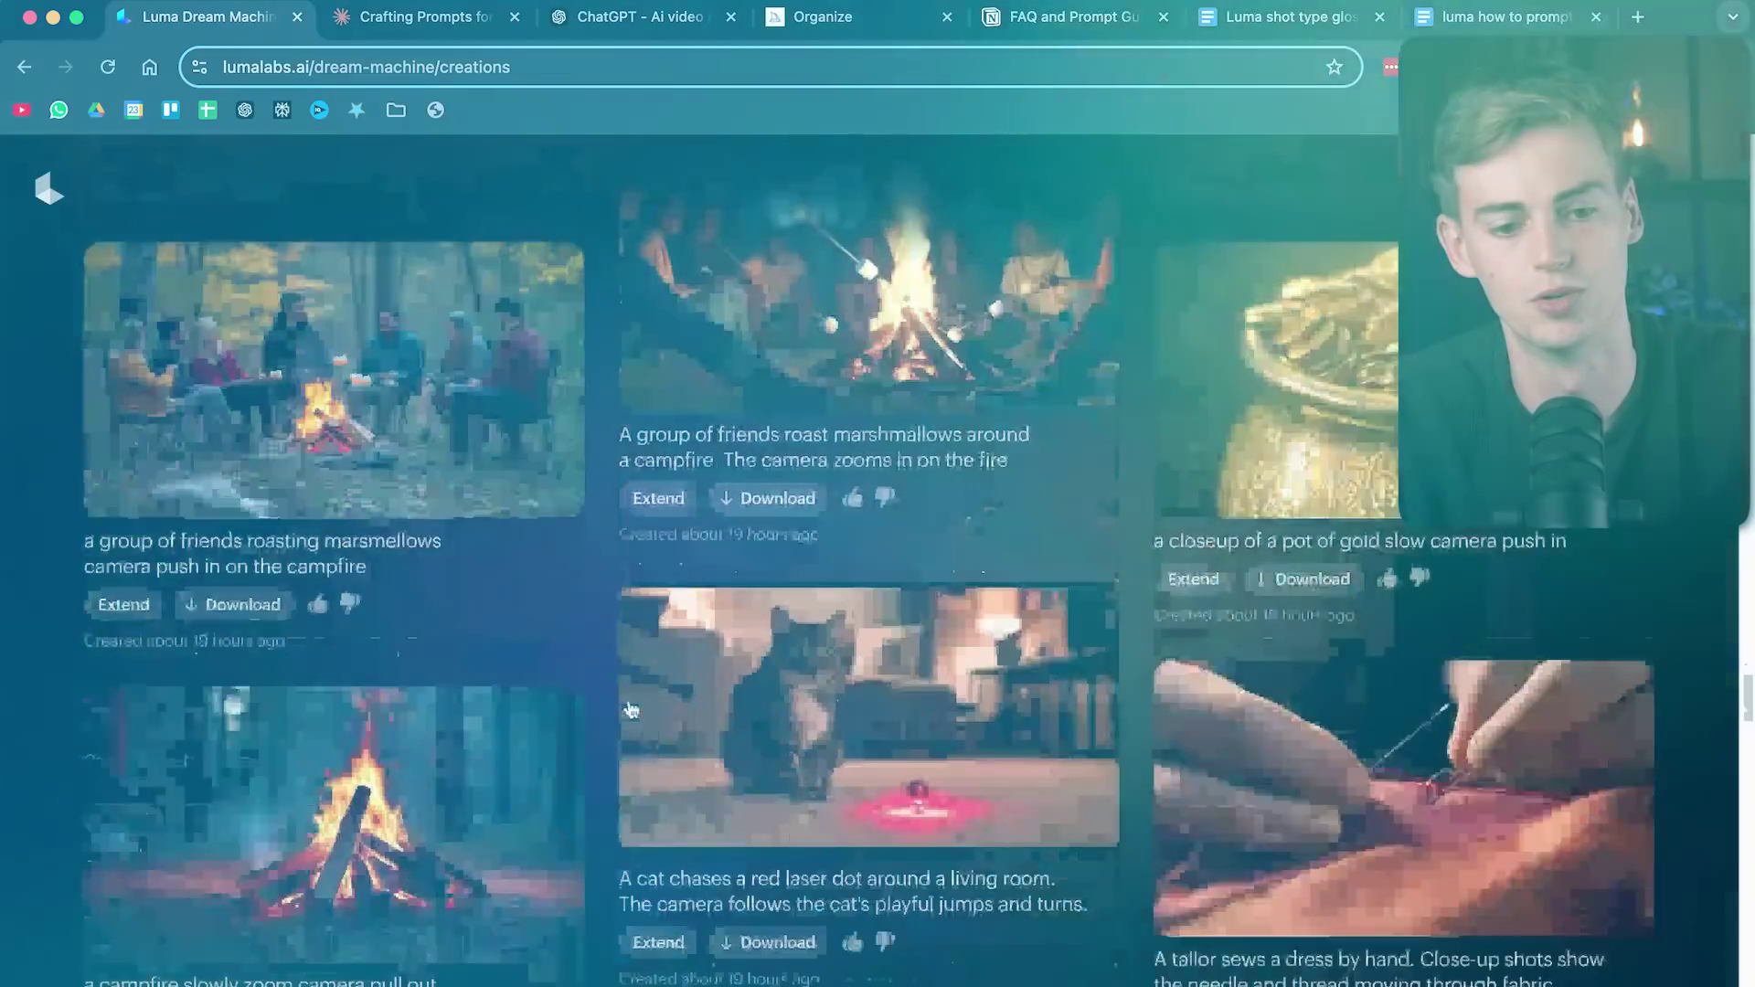